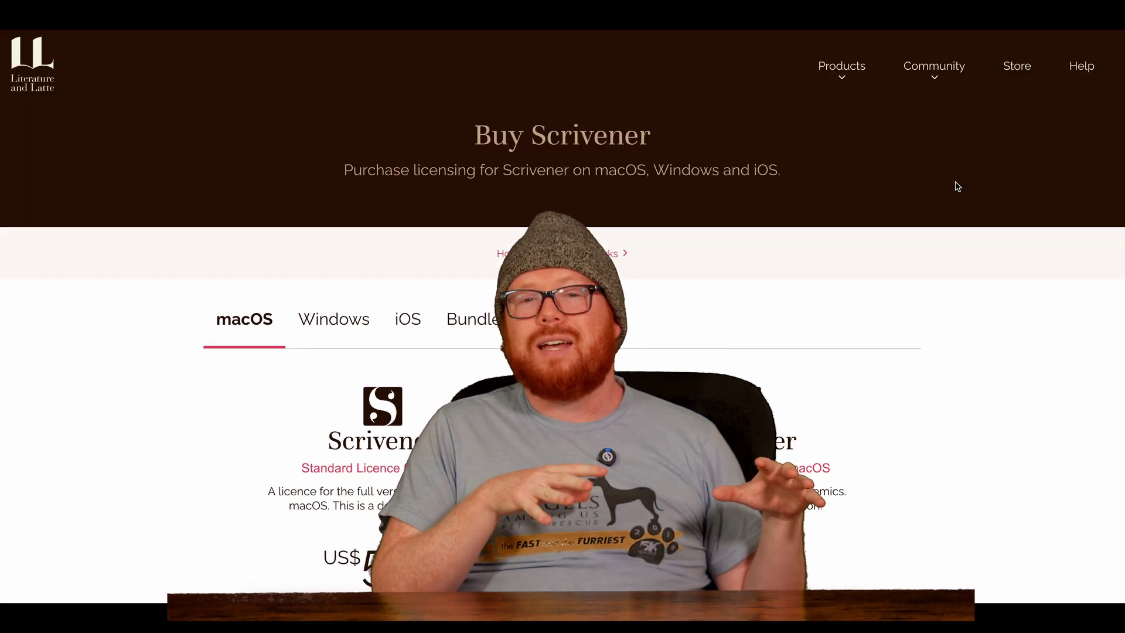
Autoscroll the Buy Scrivener page to the macOS licences: US$59.99 standard, US$50.99 educational
middle_click(1071, 177)
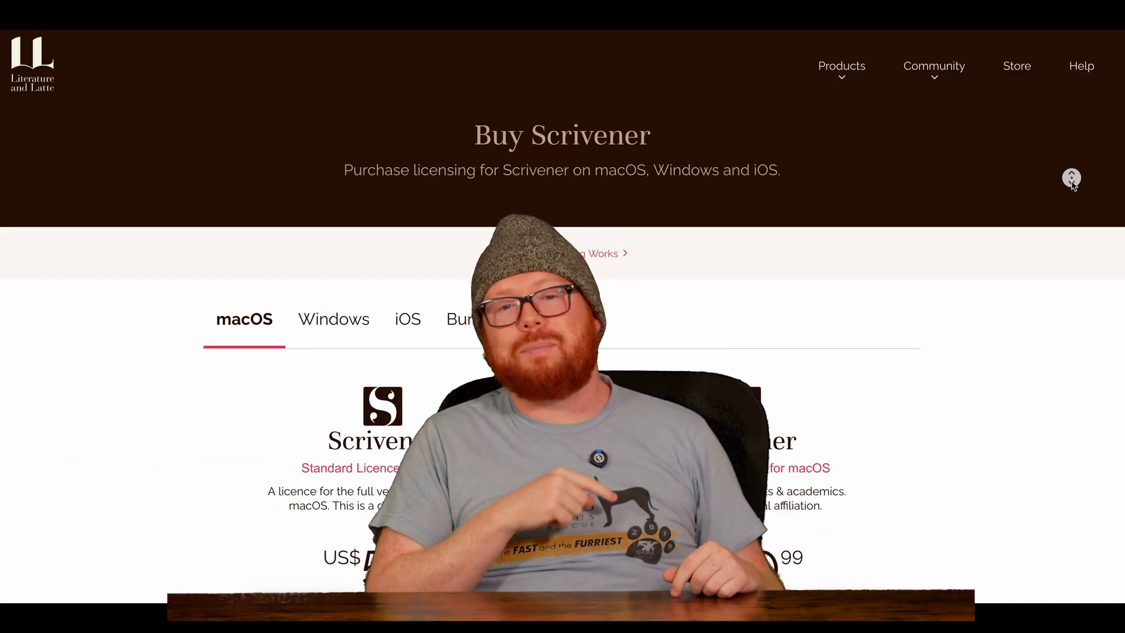
scroll(1071, 182, down, 3)
middle_click(1071, 194)
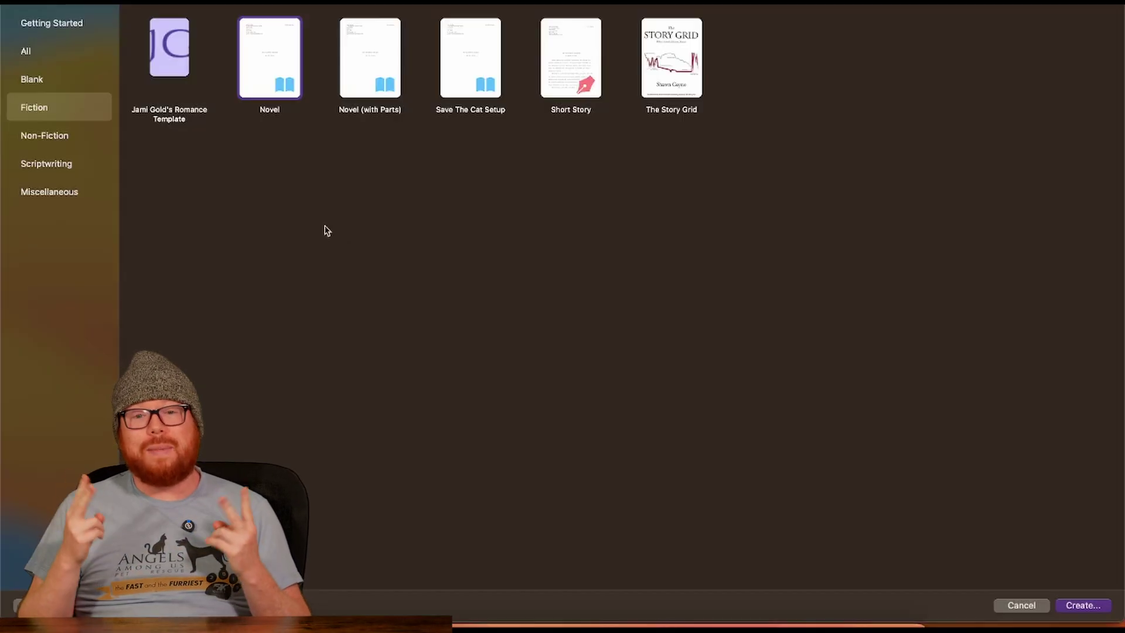
Create a project named 'Video Tutorial 3' from the Fiction Novel template
double_click(268, 71)
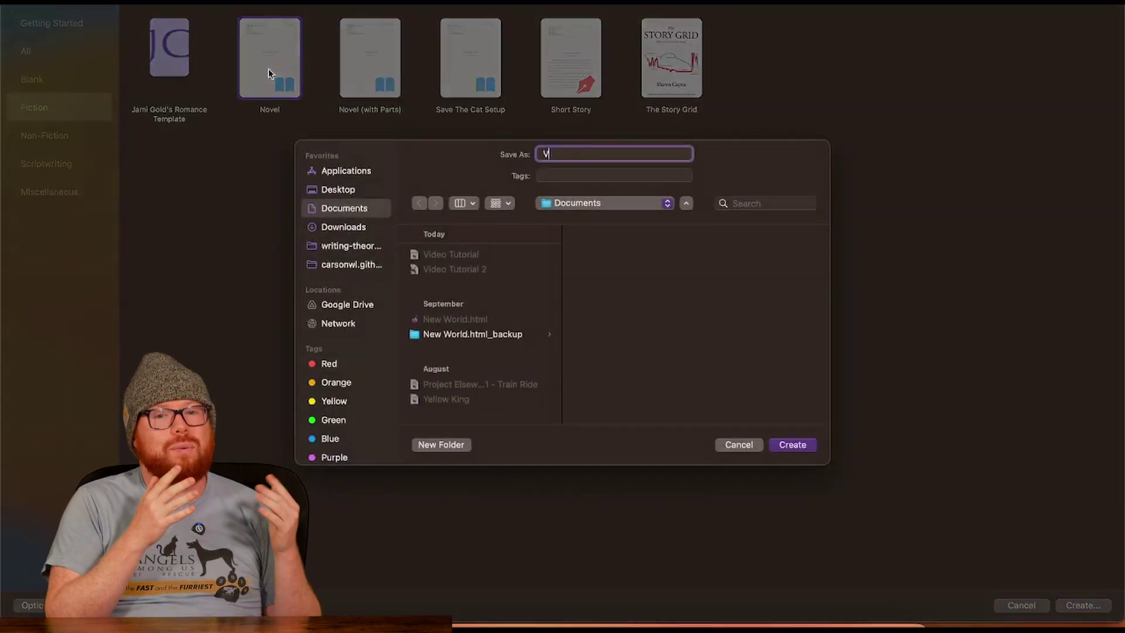
text(Video Tutorial 3)
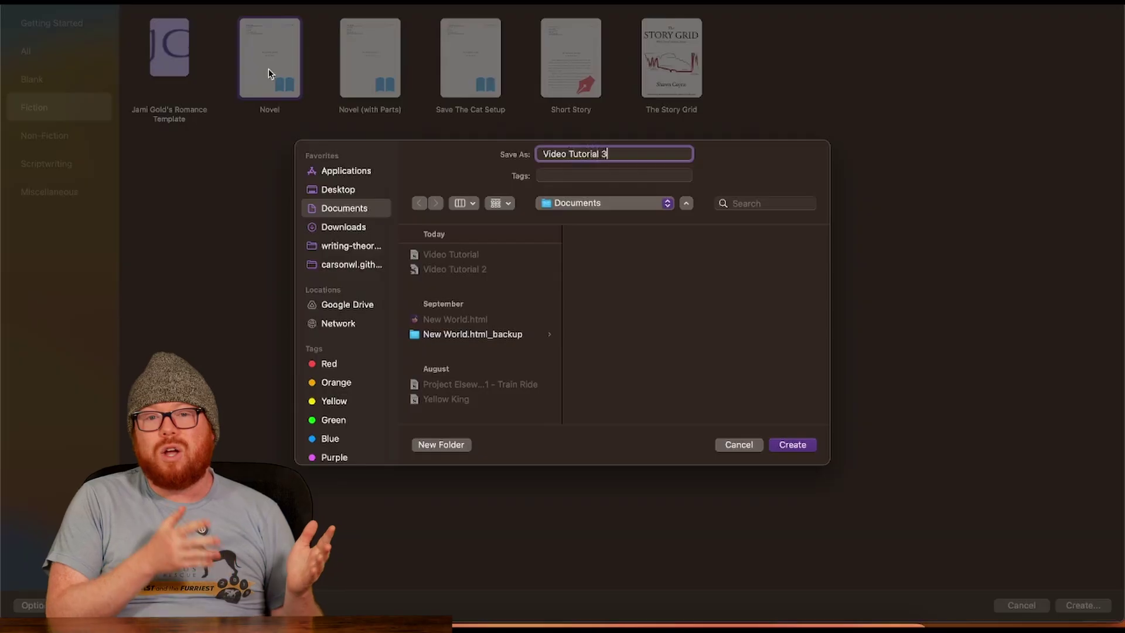
key(Return)
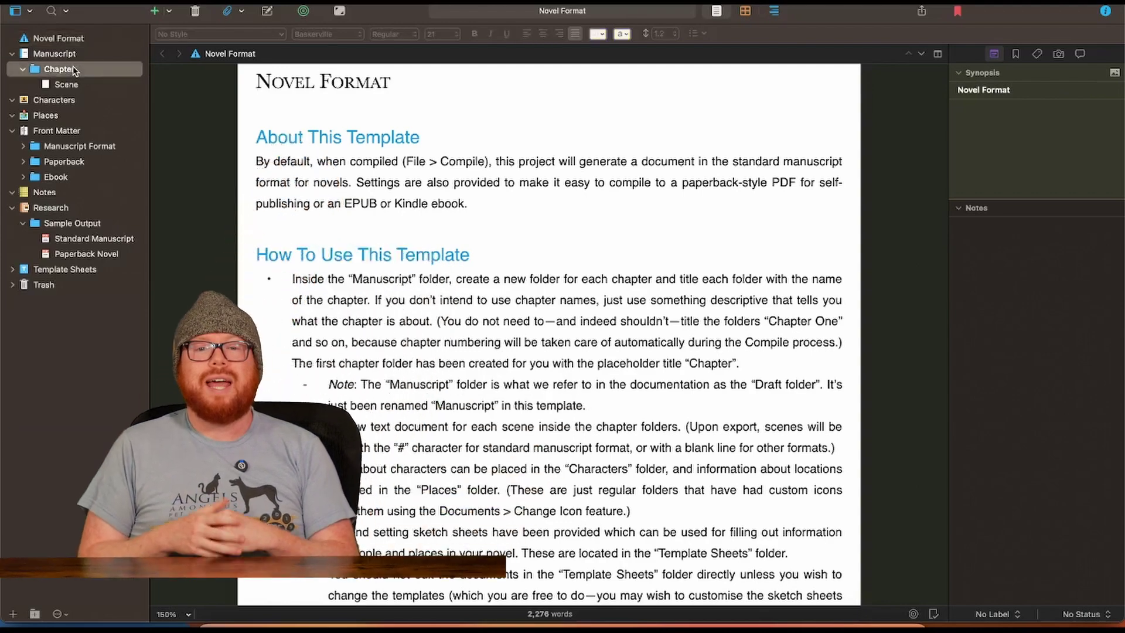
Look through the template's Chapter, Scene, Characters and Manuscript binder items
click(74, 69)
click(67, 86)
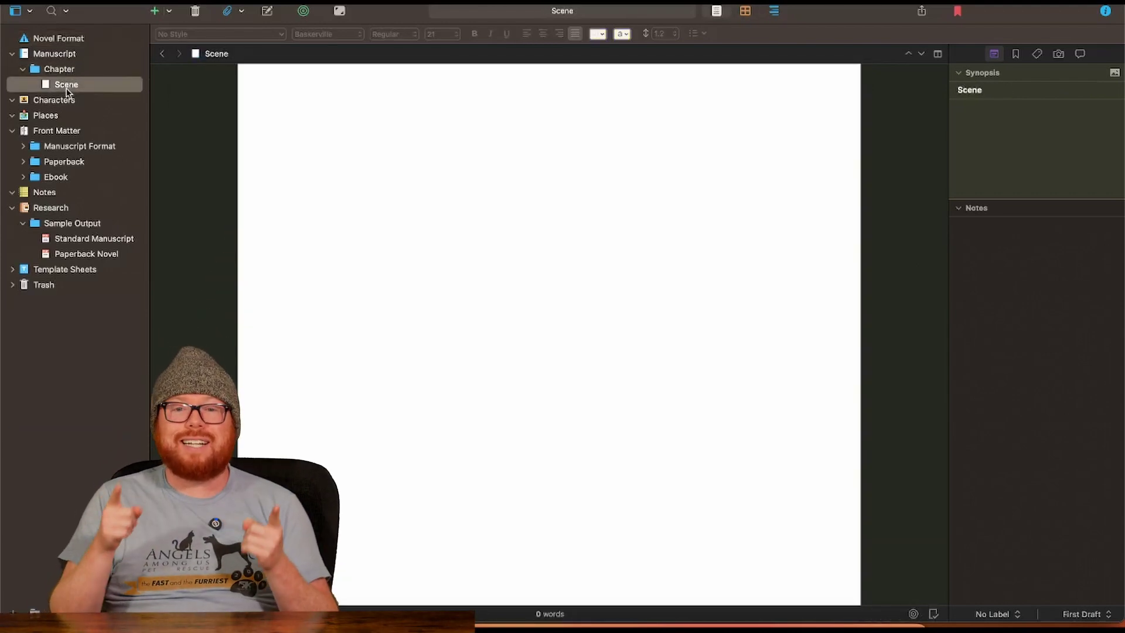
click(63, 103)
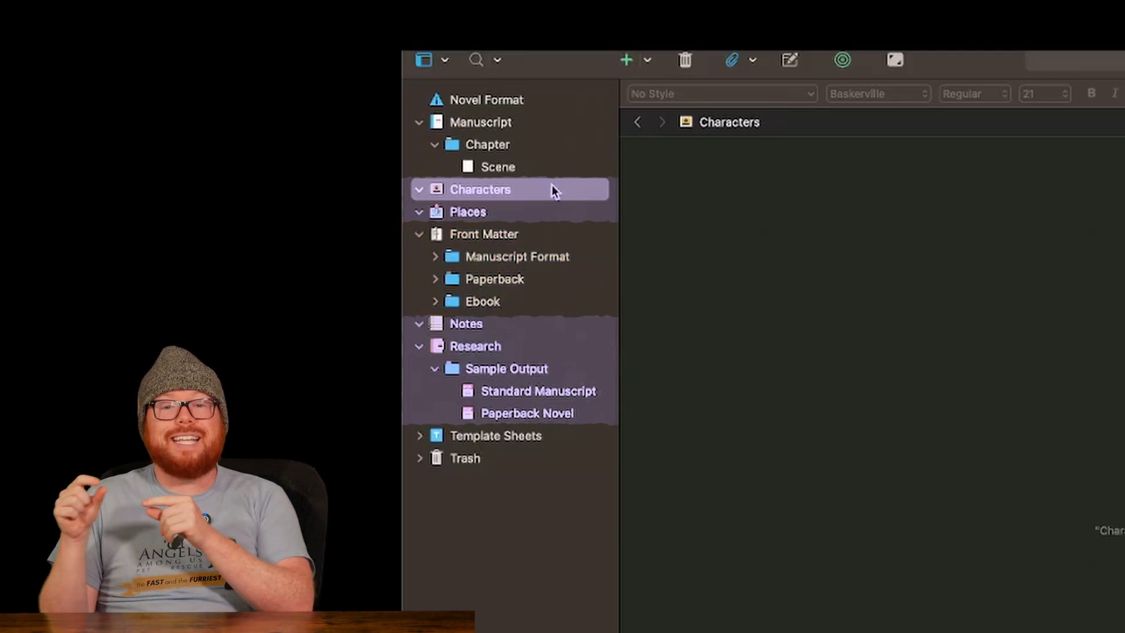
click(506, 126)
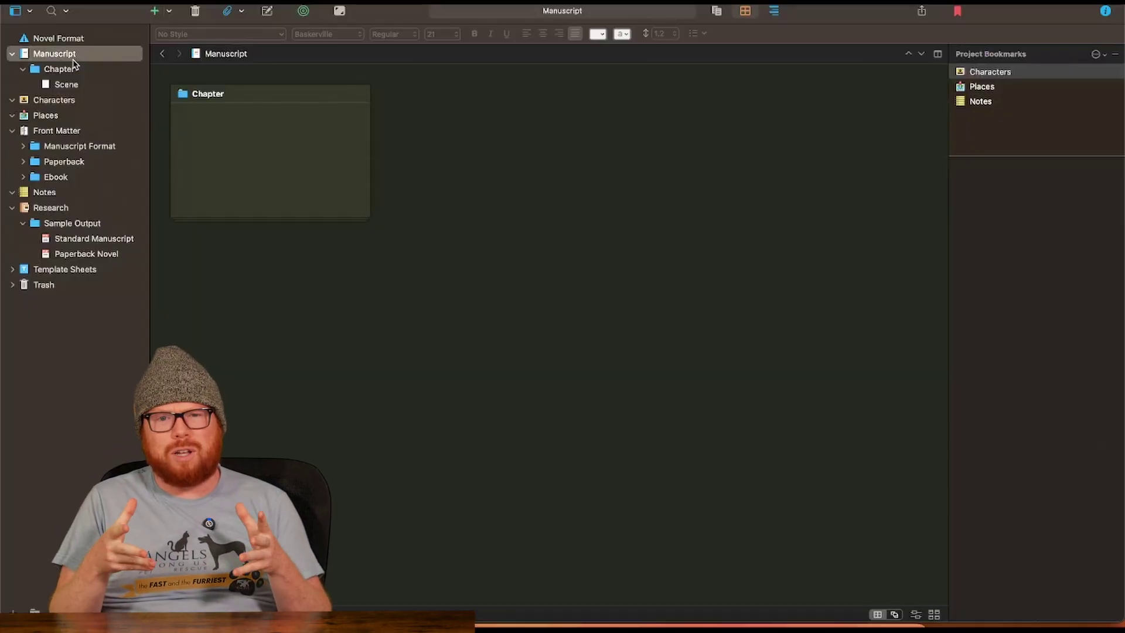
Check the Manuscript folder's Add actions without adding anything
right_click(75, 59)
mouse_move(110, 70)
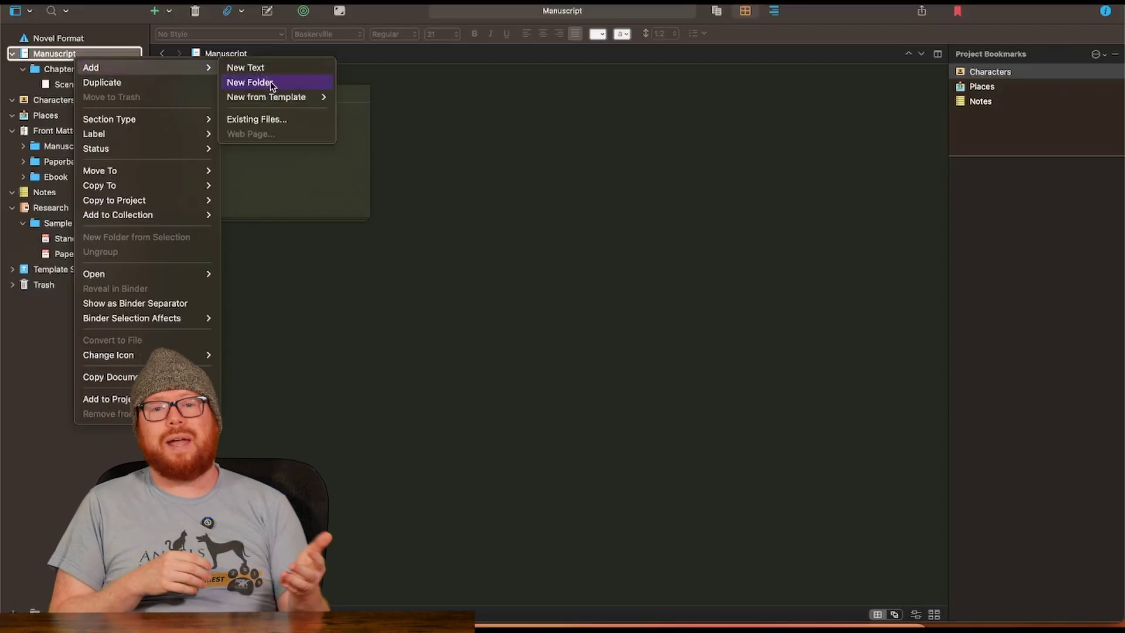
key(Escape)
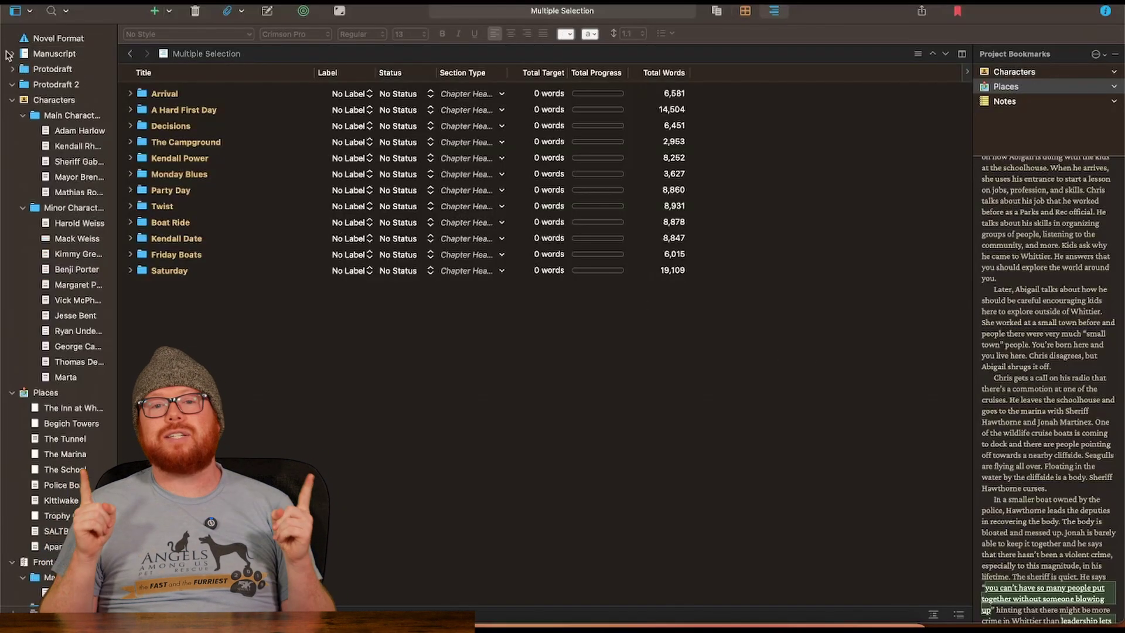
Expand Manuscript and the Arrival, A Hard First Day and Decisions chapters in the binder
click(13, 53)
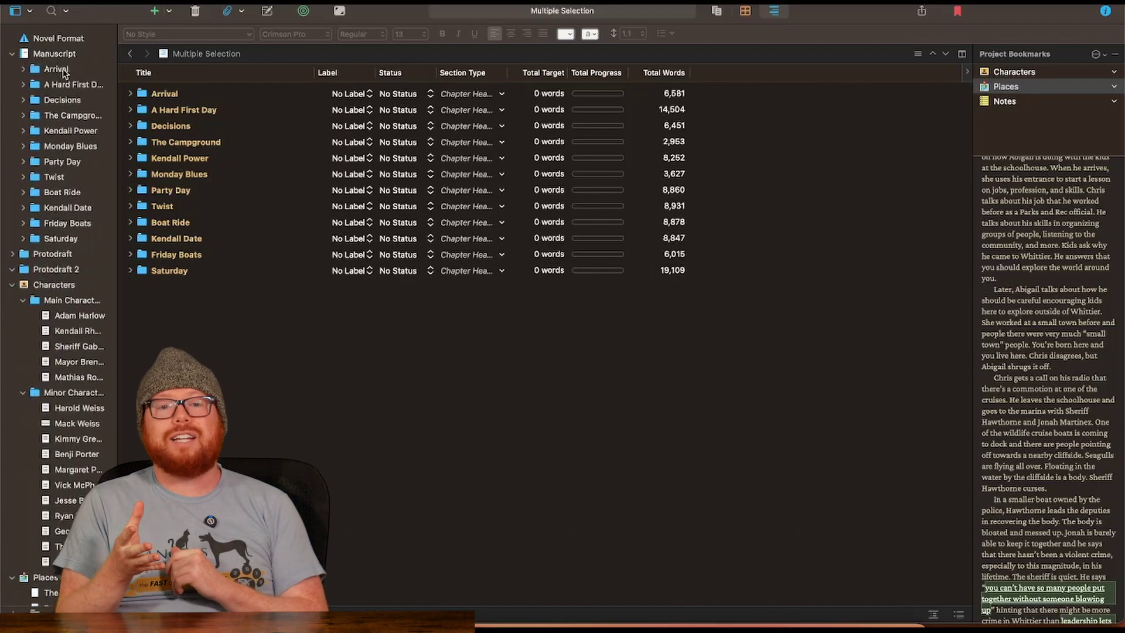
click(24, 69)
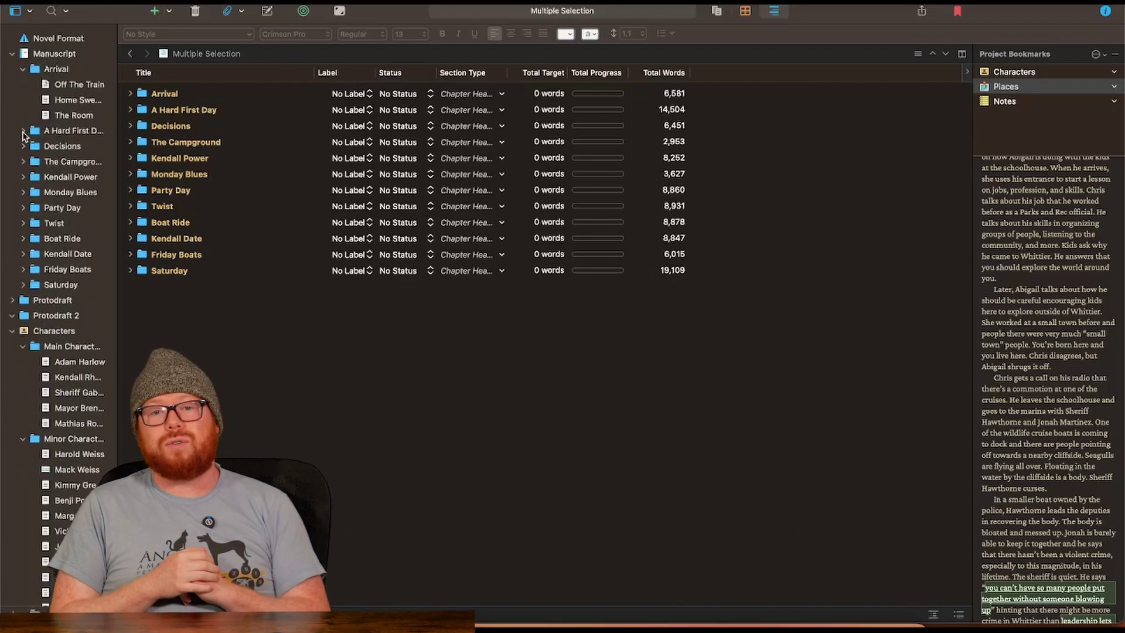
click(24, 131)
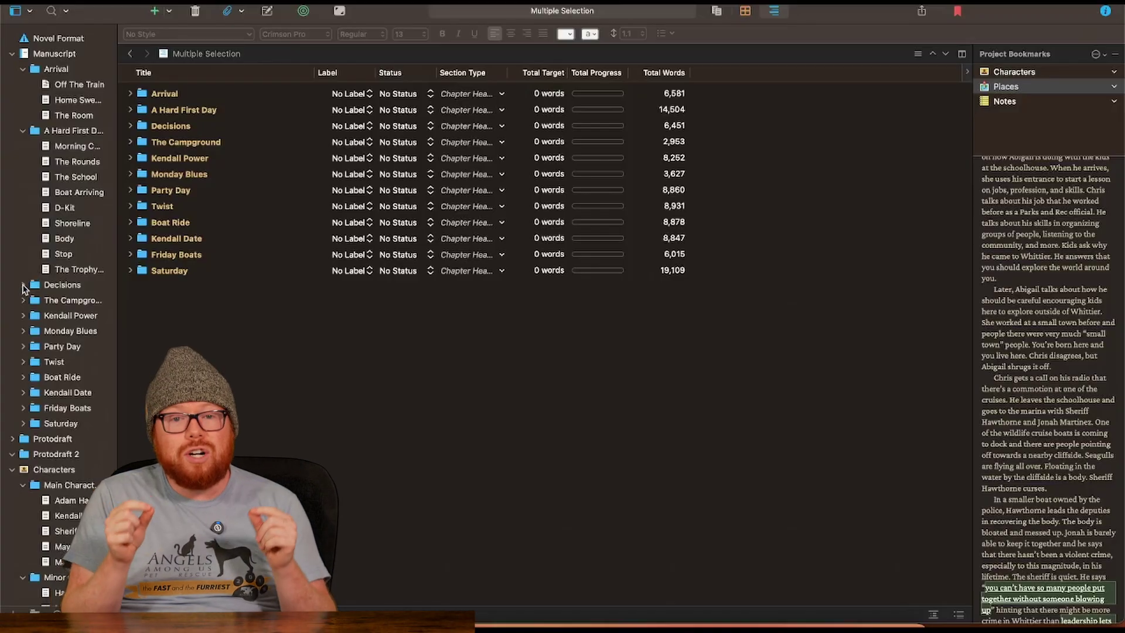
click(23, 286)
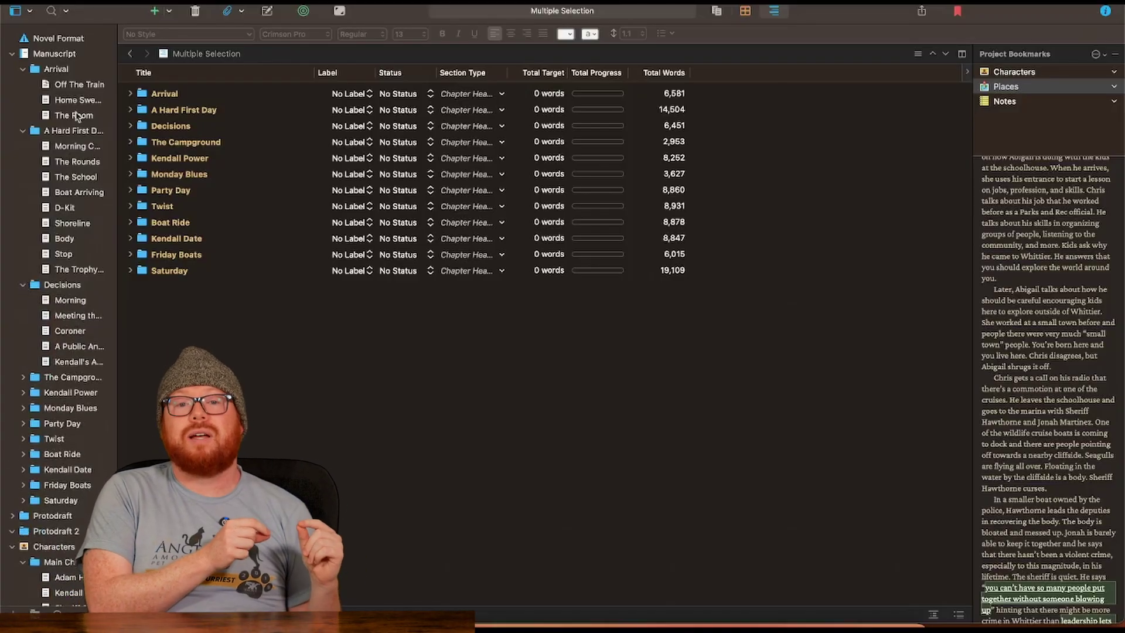
View Arrival's scenes Off The Train, Home Sweet Home and The Room, then list A Hard First Day's scenes
click(78, 70)
click(79, 85)
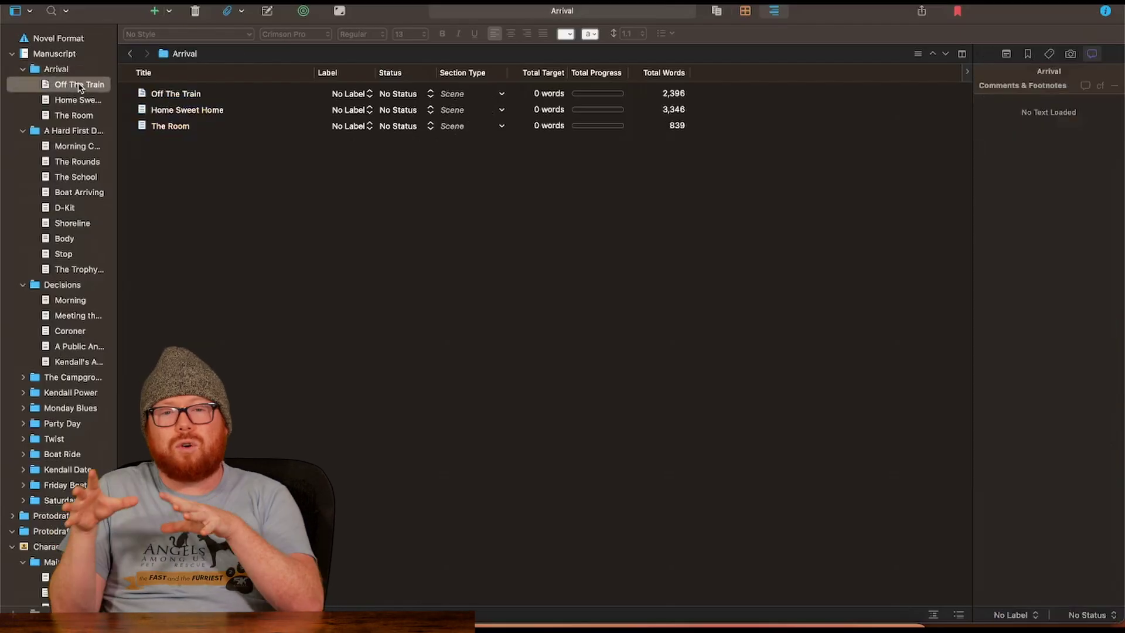
click(79, 101)
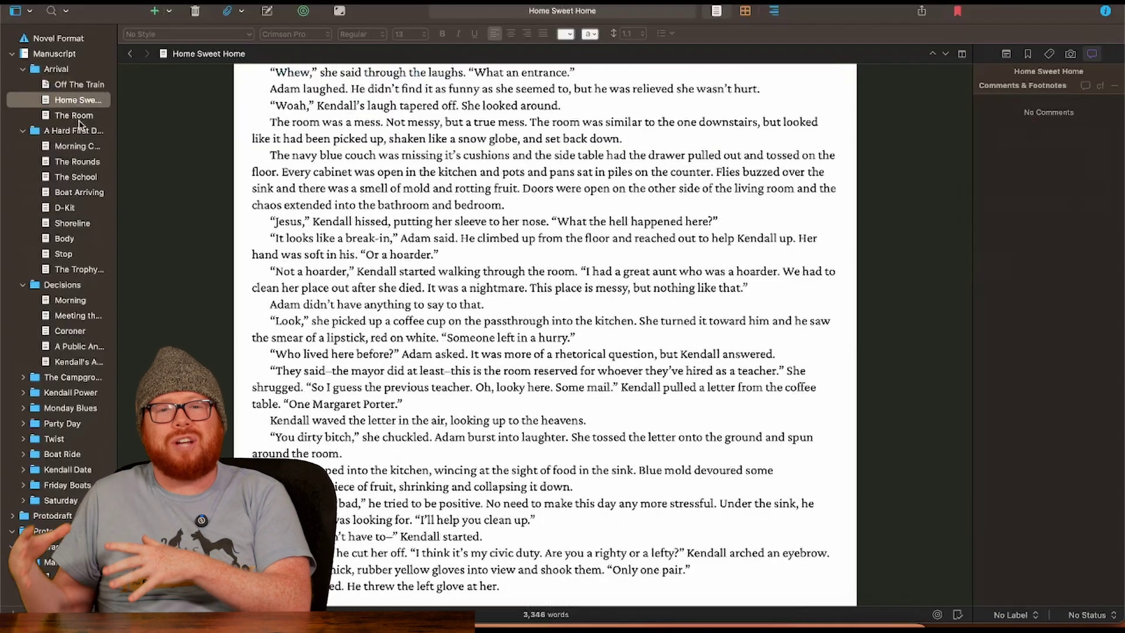
click(76, 116)
click(81, 131)
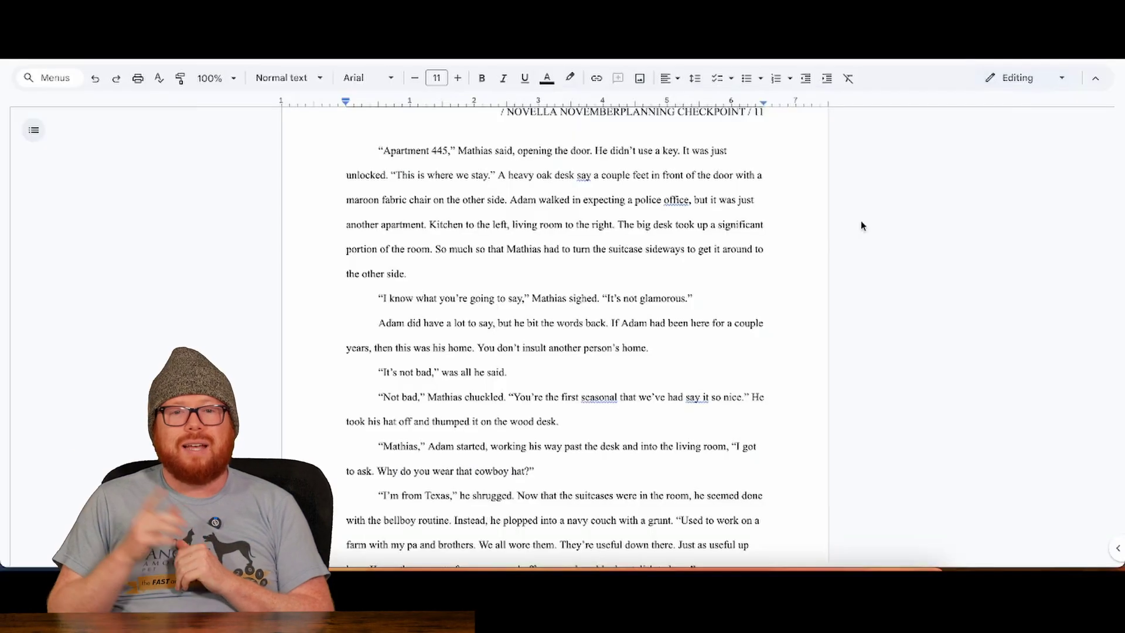
Scroll down the manuscript past the page 12 break to the # scene separator
scroll(861, 226, down, 5)
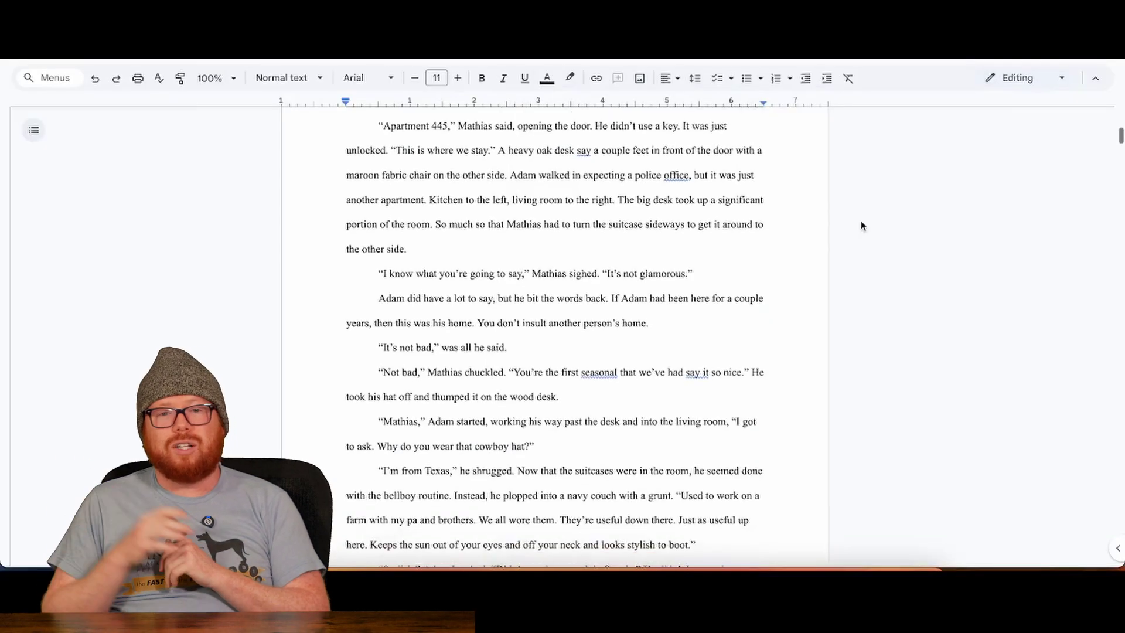
scroll(862, 226, down, 7)
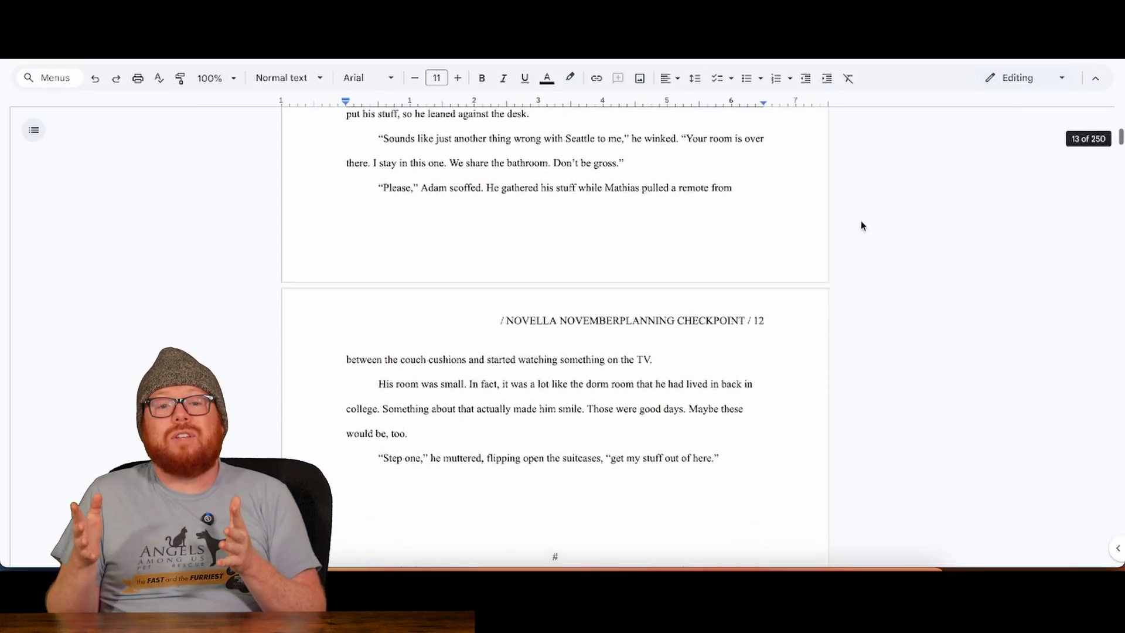
scroll(862, 226, down, 1)
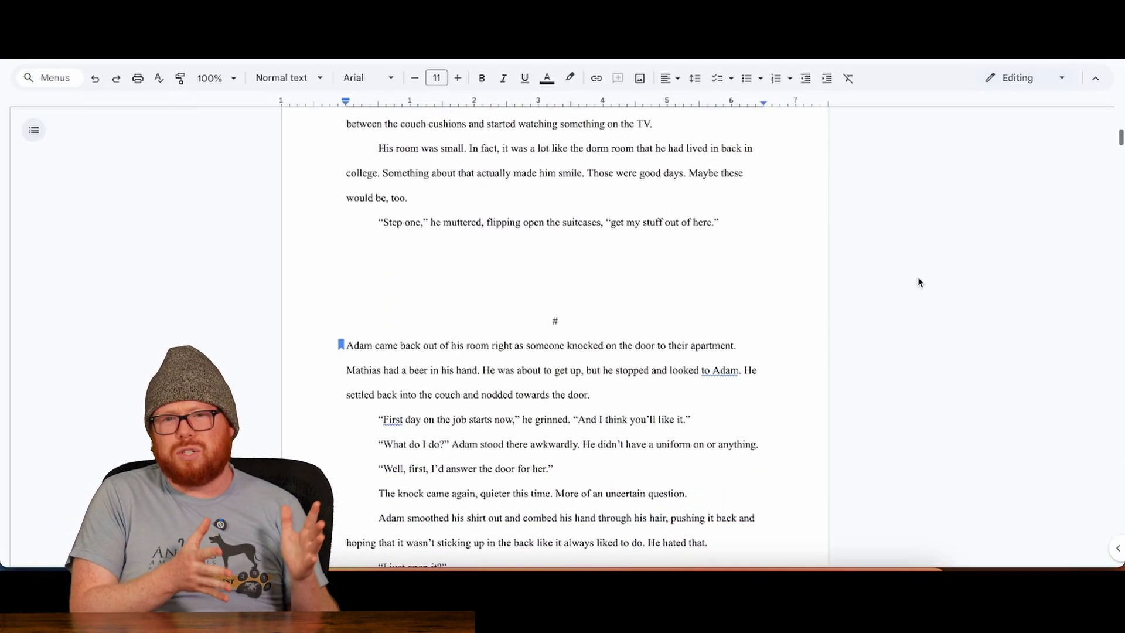
scroll(918, 282, down, 2)
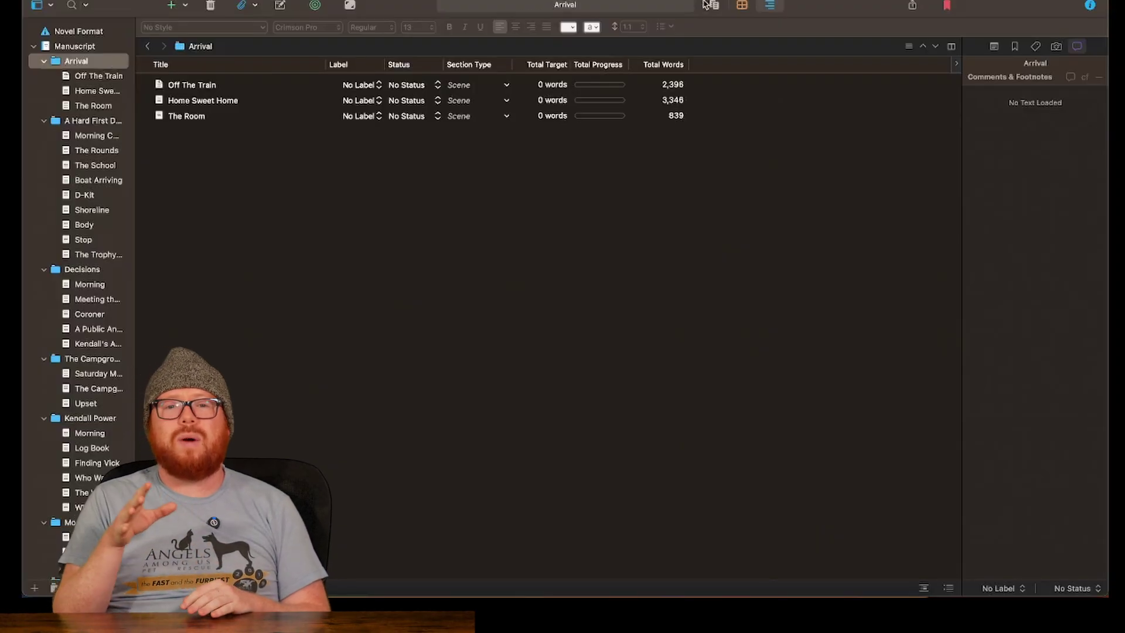
Select the scenes from Off The Train through The Trophy Catch and read them as one continuous text
click(101, 77)
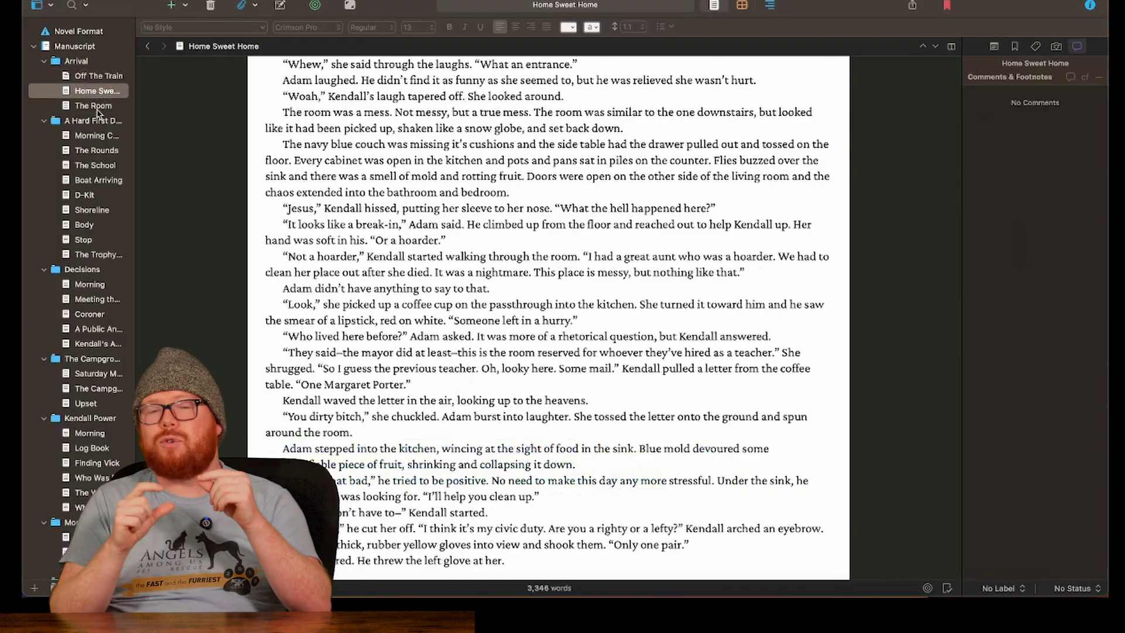
click(97, 107)
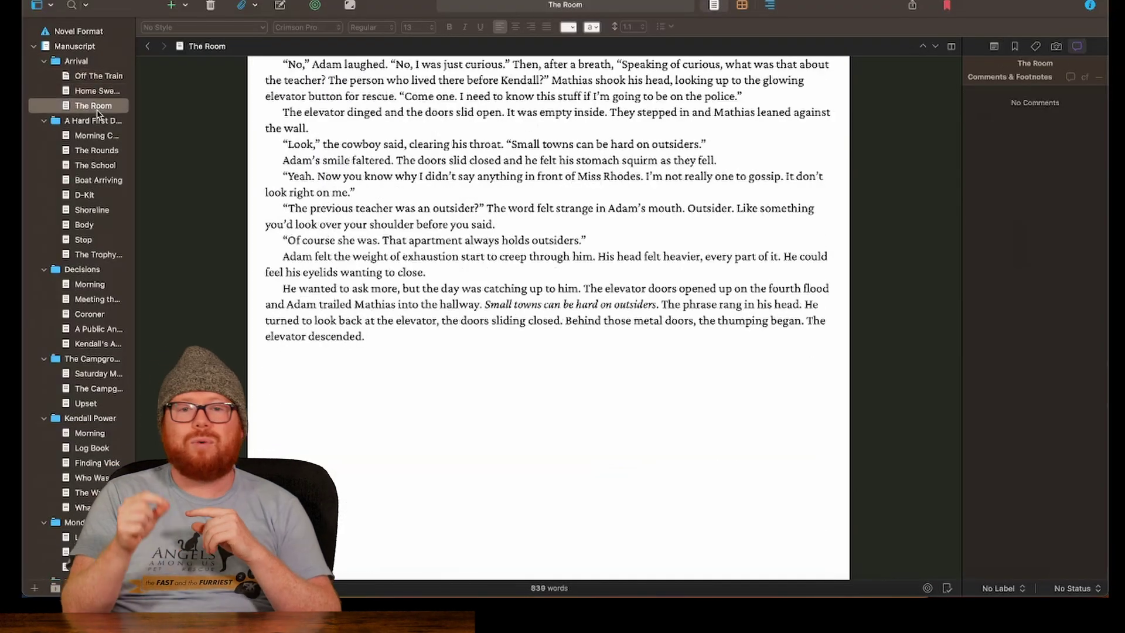
click(101, 77)
shift+click(111, 253)
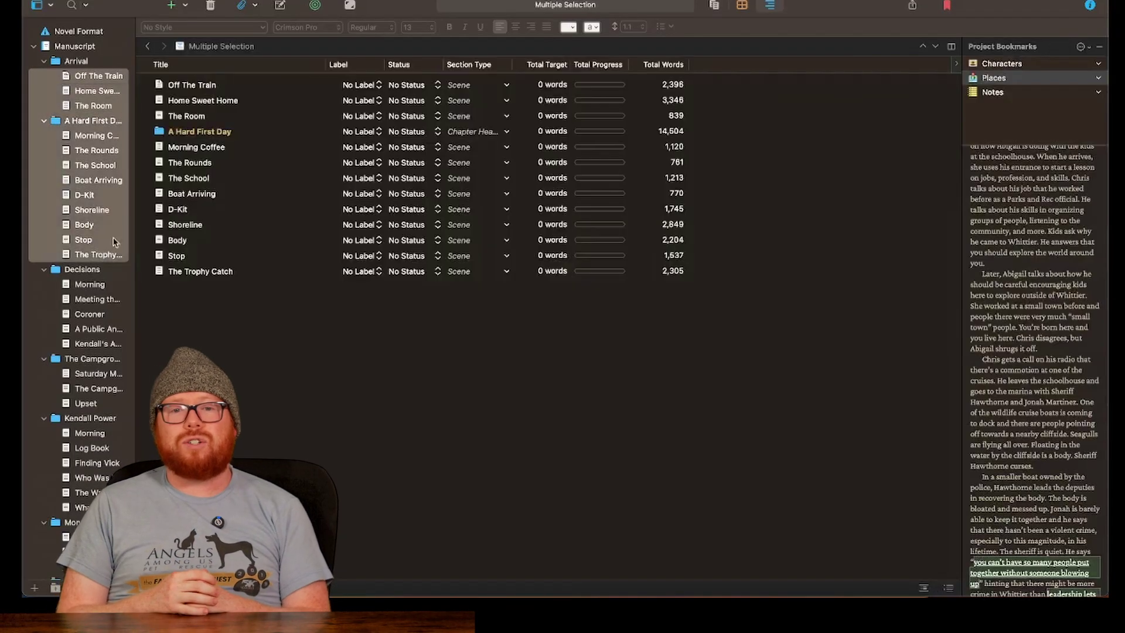
key(super+1)
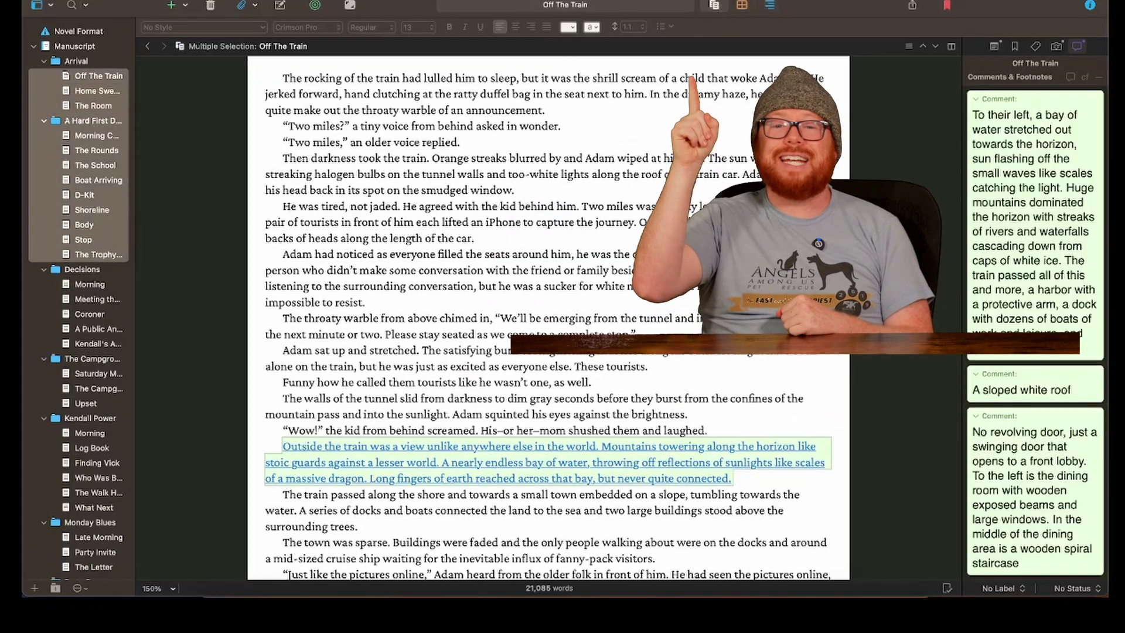
scroll(549, 316, down, 20)
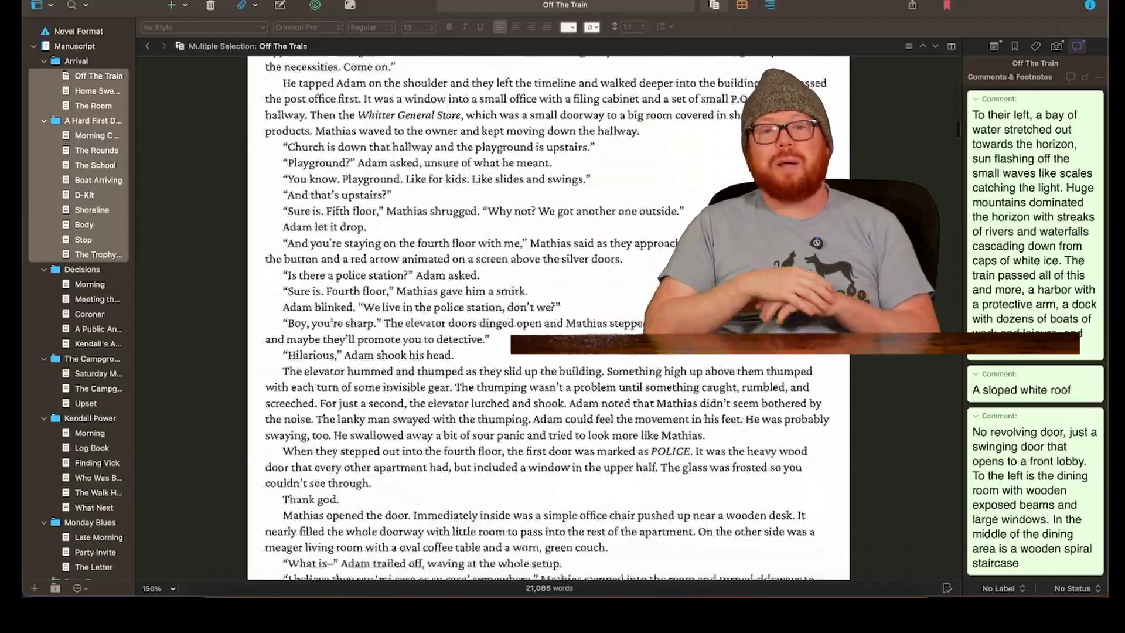
scroll(549, 317, down, 20)
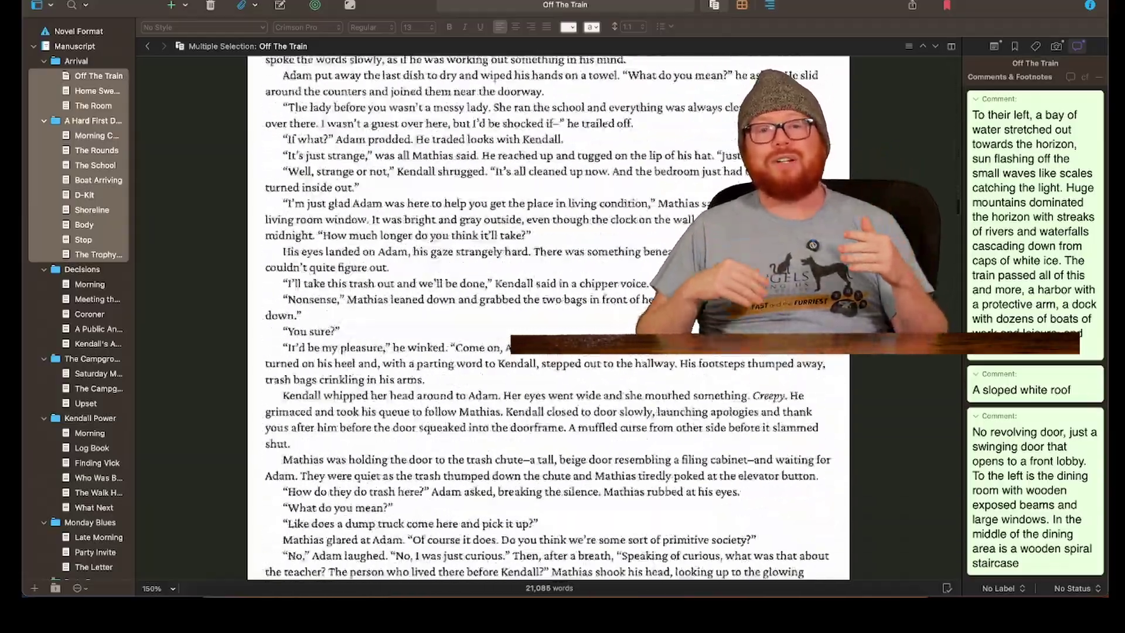
scroll(548, 316, down, 10)
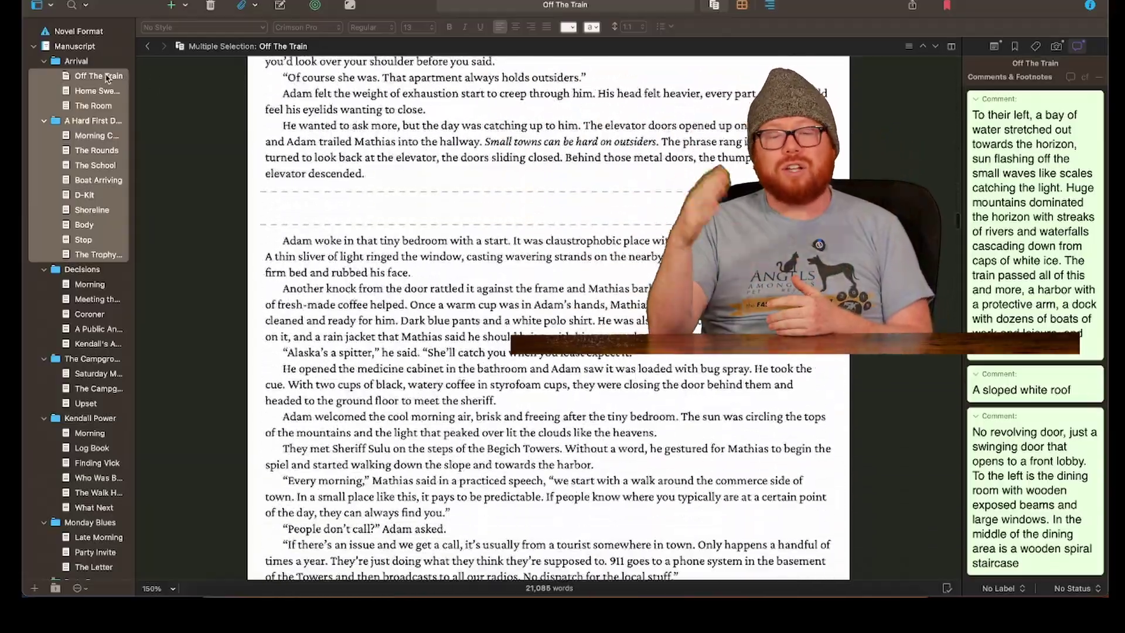
Show Off The Train alone, select 'The rocking of' and scroll through its linked comments
click(107, 78)
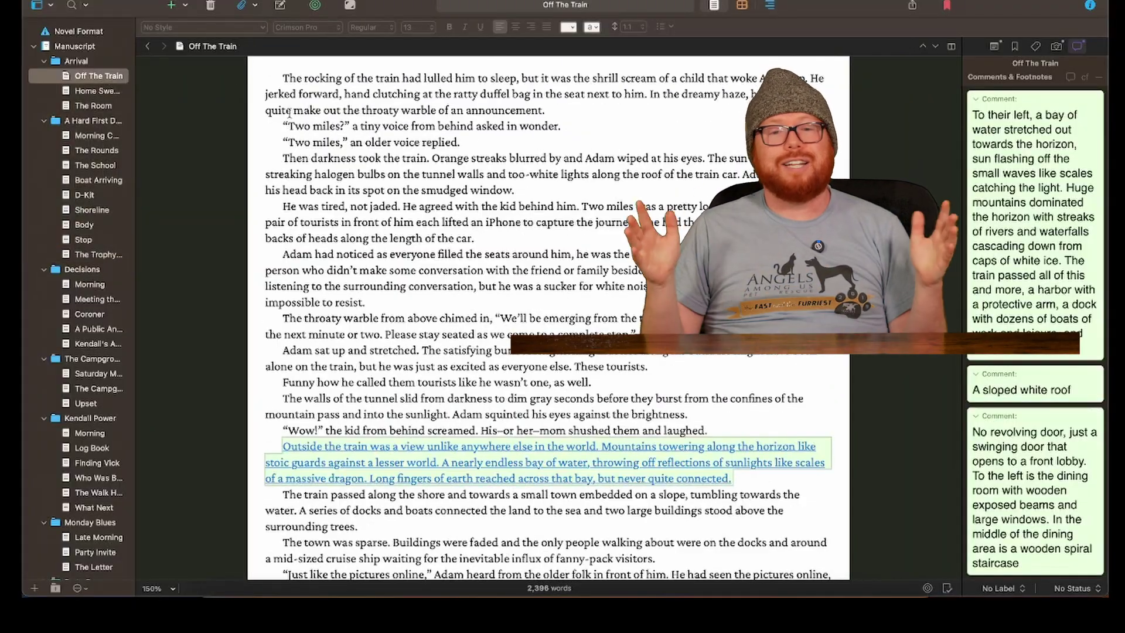
drag(283, 77, 354, 78)
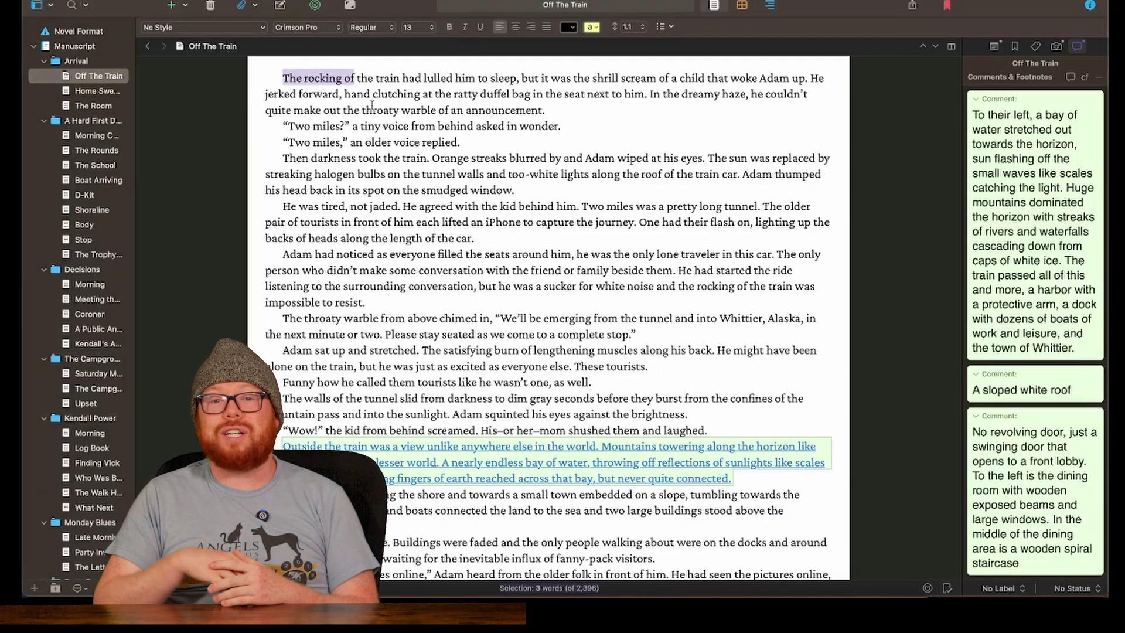
scroll(370, 448, down, 3)
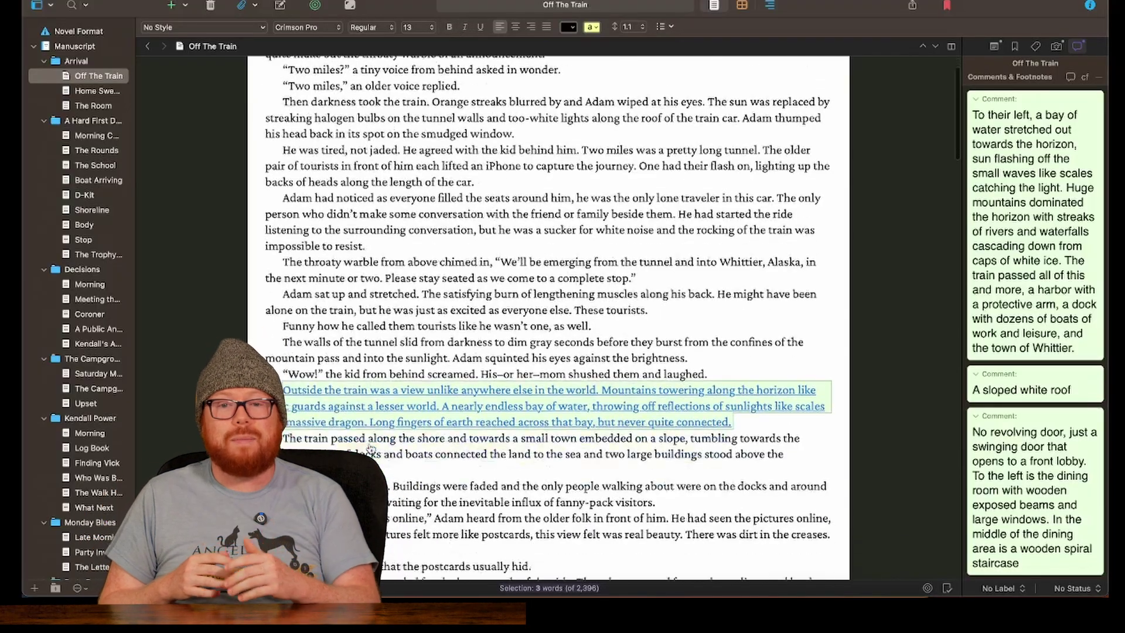
scroll(371, 449, down, 4)
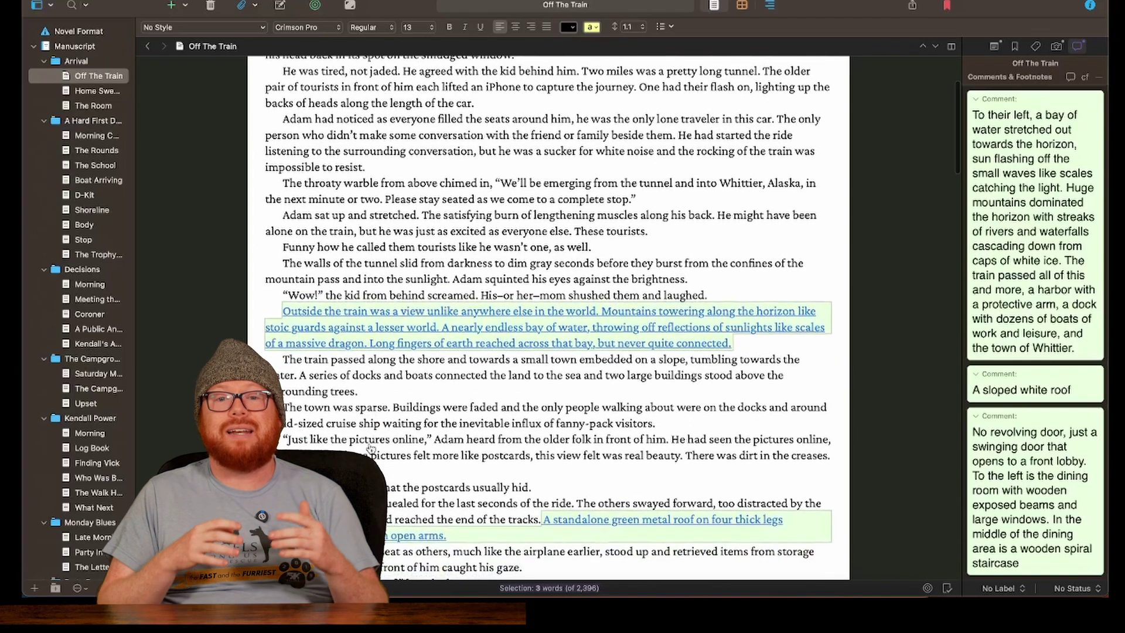
Enter Composition Mode, narrow the page width, keep zoom at 175% and shift the paper position
click(351, 6)
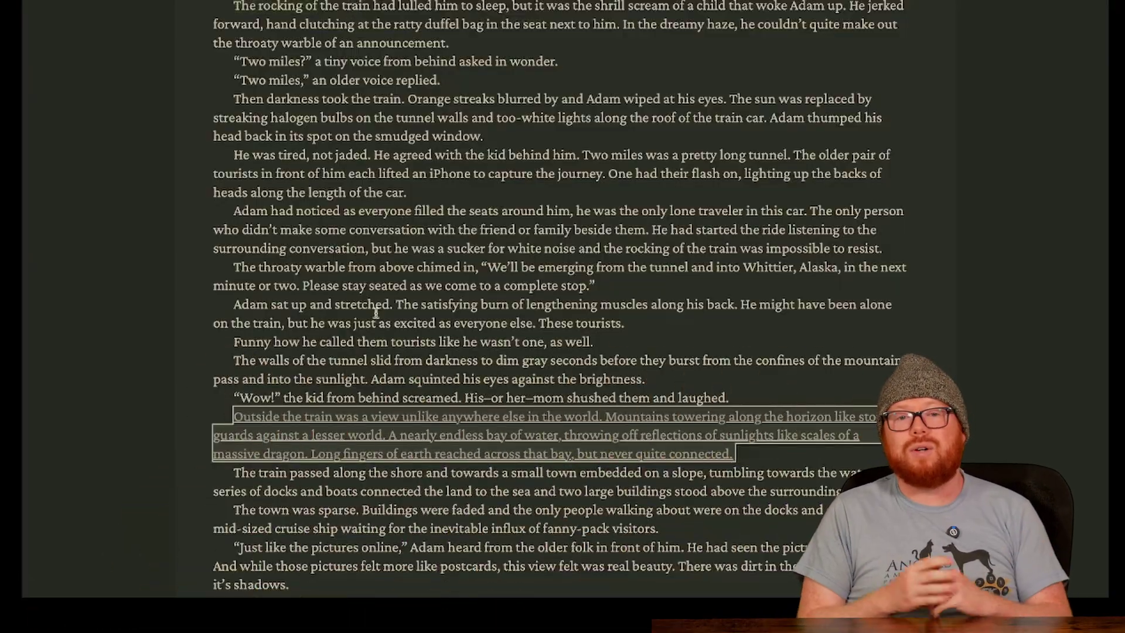
scroll(146, 618, down, 10)
scroll(233, 622, up, 10)
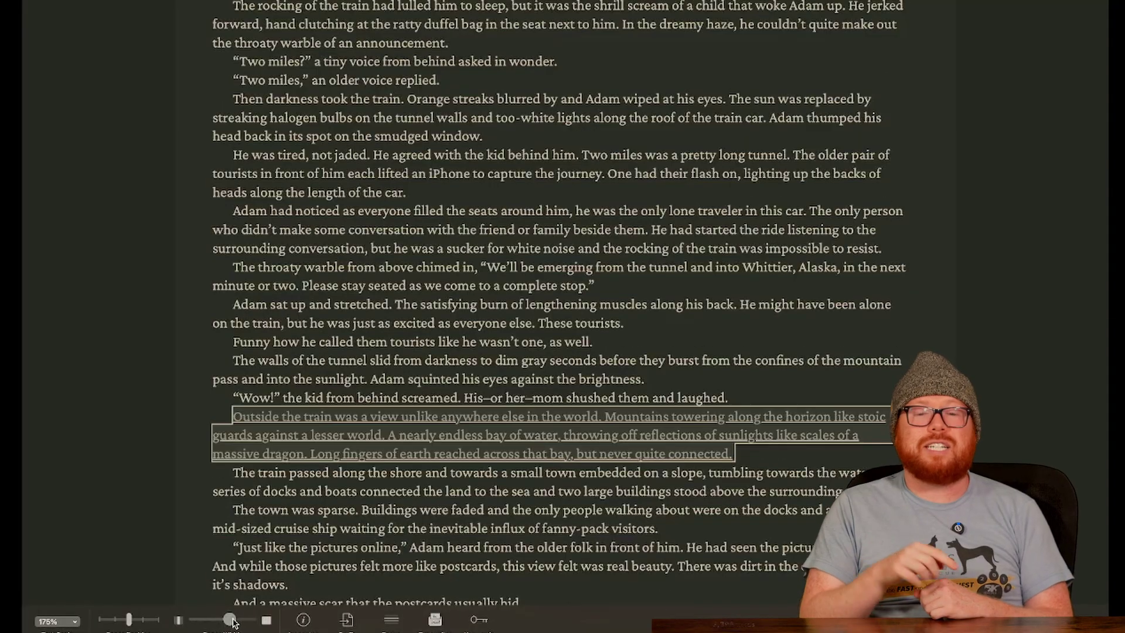
drag(234, 622, 229, 622)
click(72, 621)
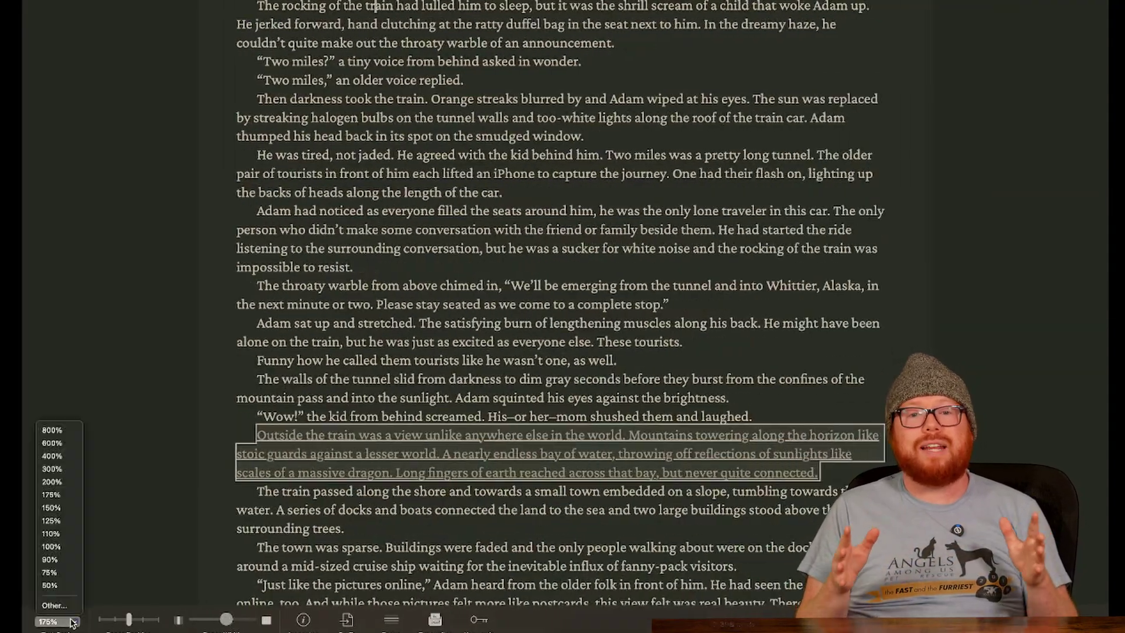
click(130, 624)
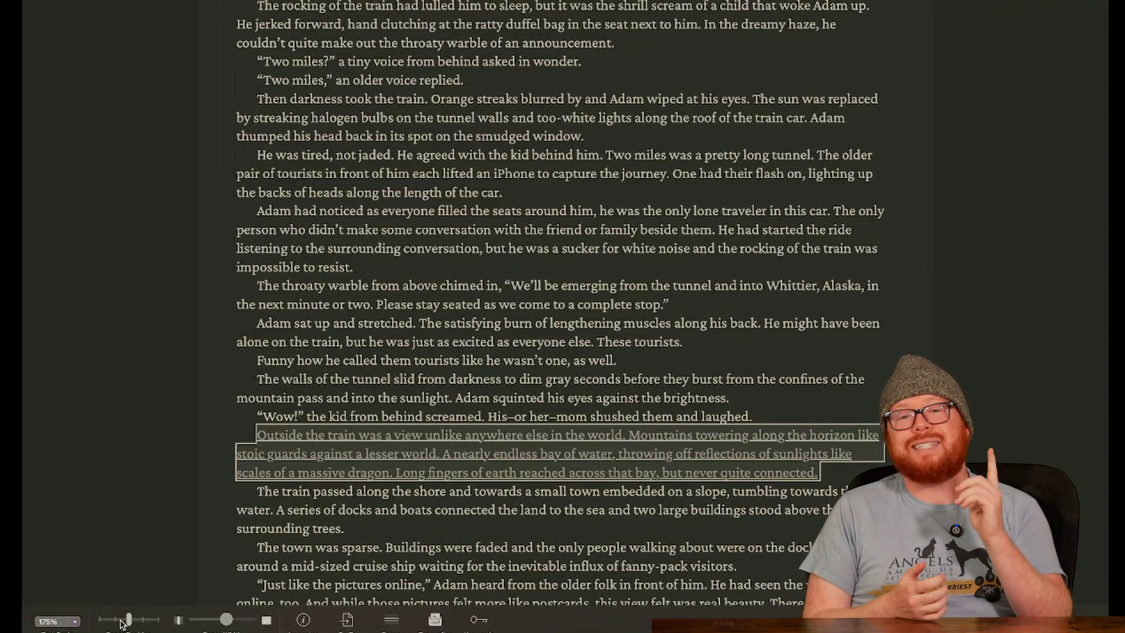
drag(121, 623, 116, 623)
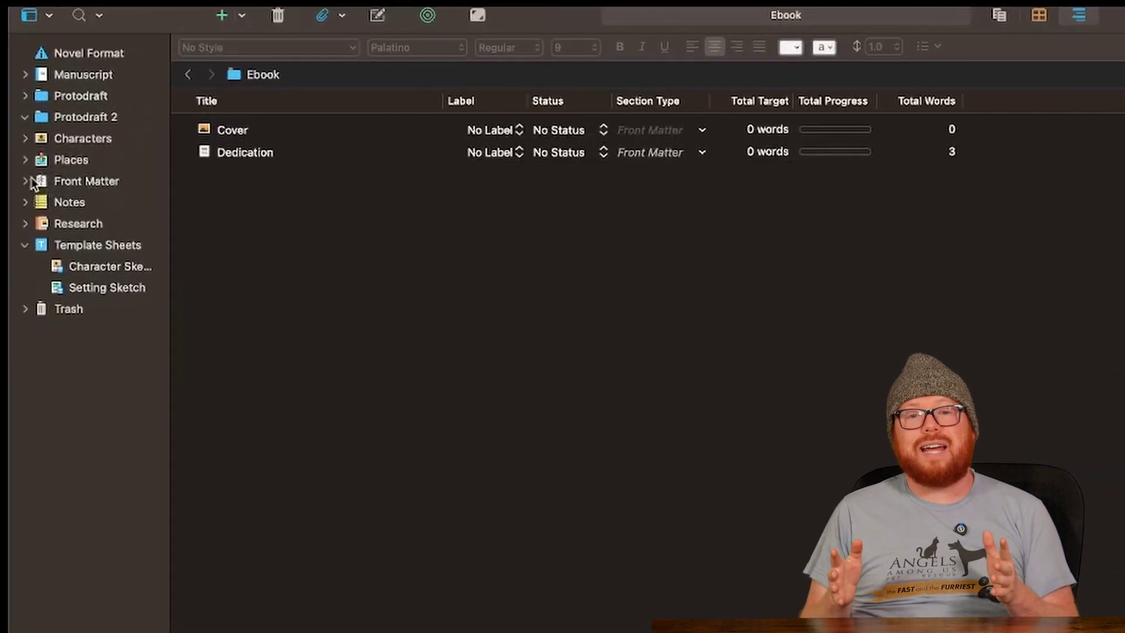
Exit Composition Mode, view the Title Page, Copyright and paperback Dedication pages, then collapse Front Matter
click(12, 129)
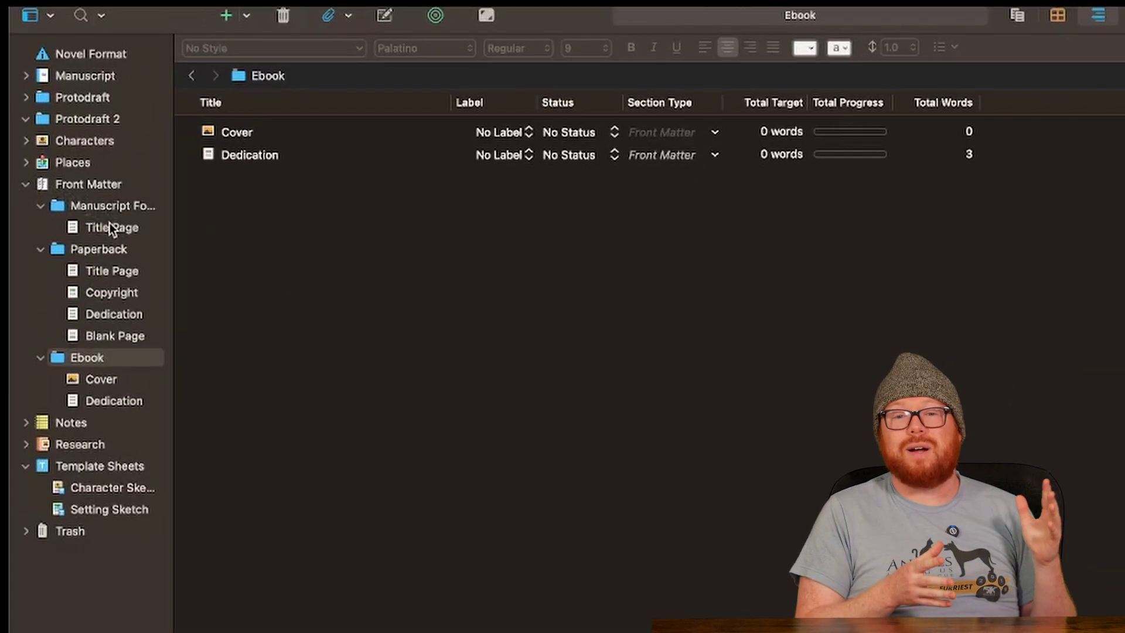
click(110, 227)
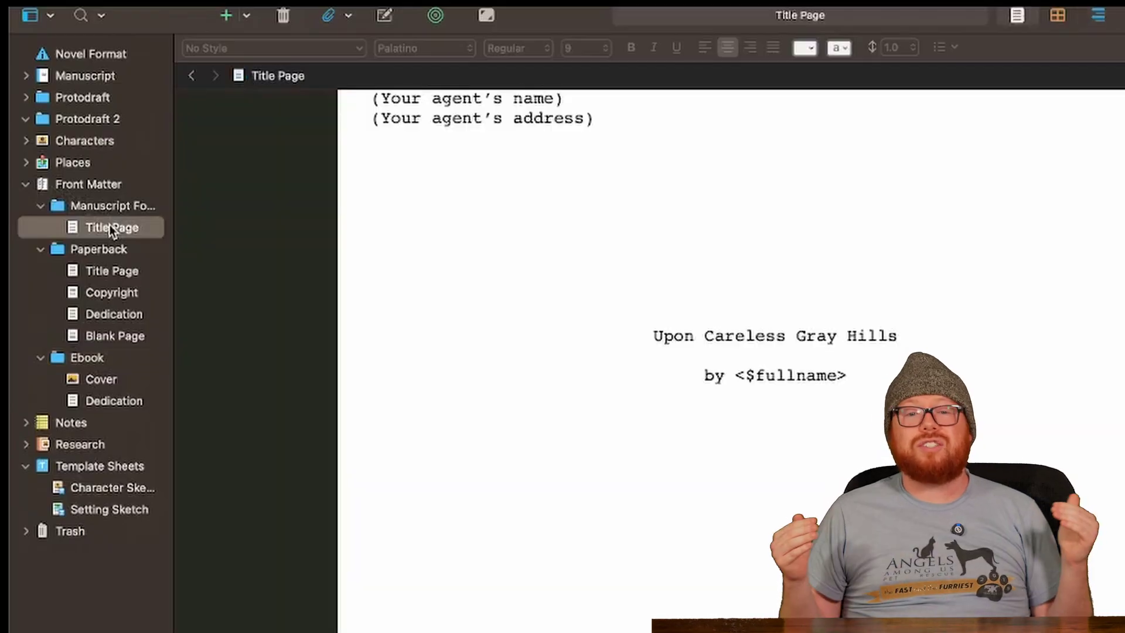
click(110, 270)
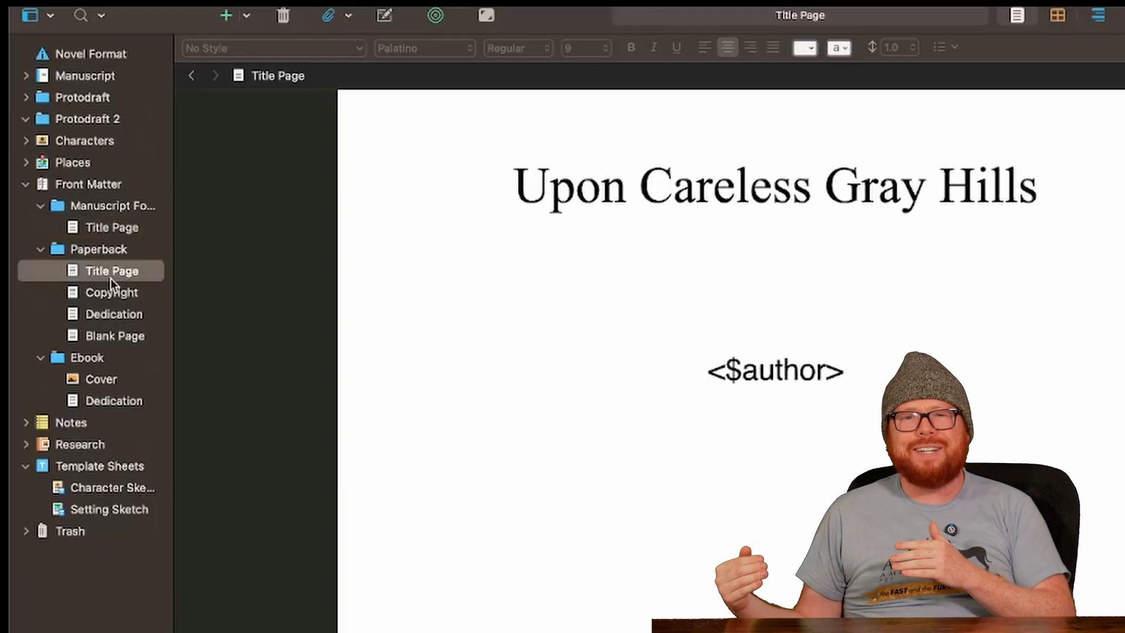
click(147, 303)
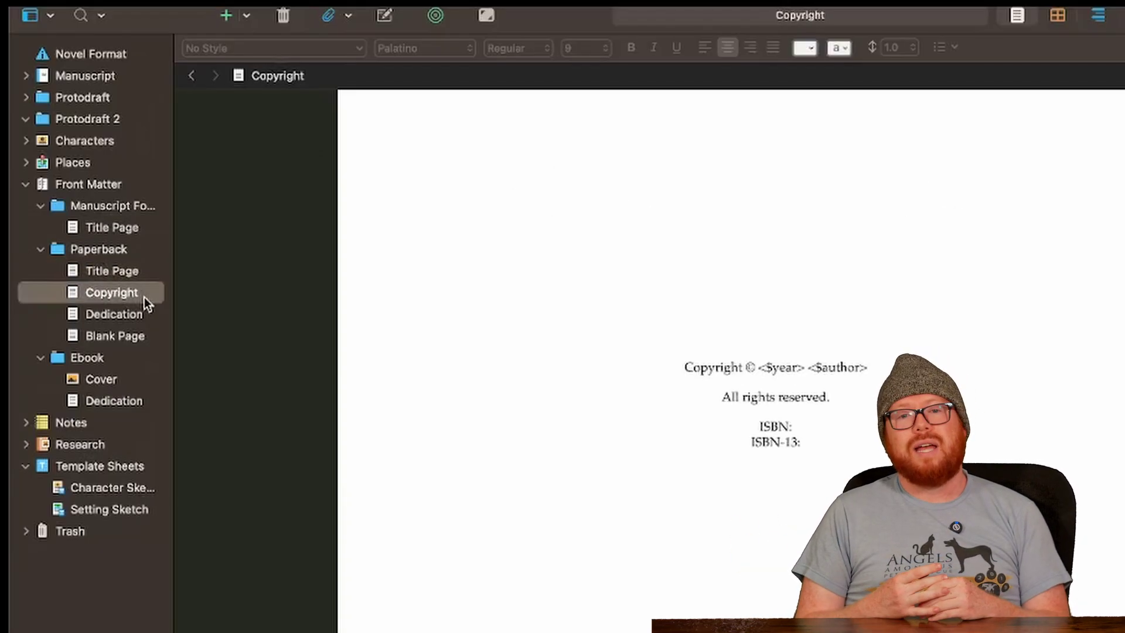
click(148, 316)
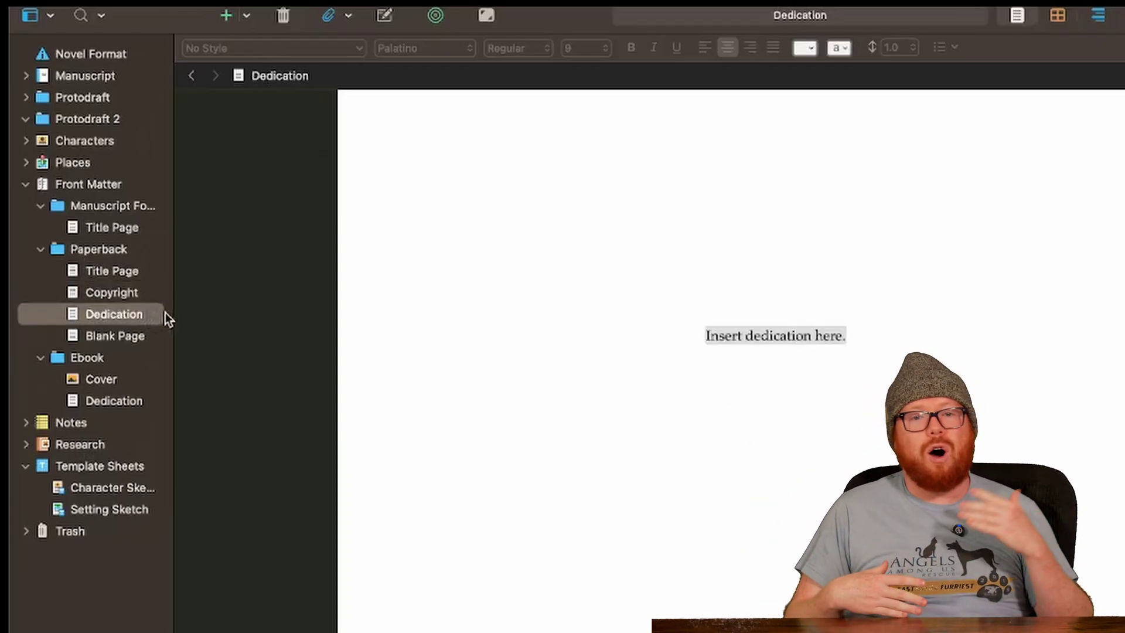
click(27, 184)
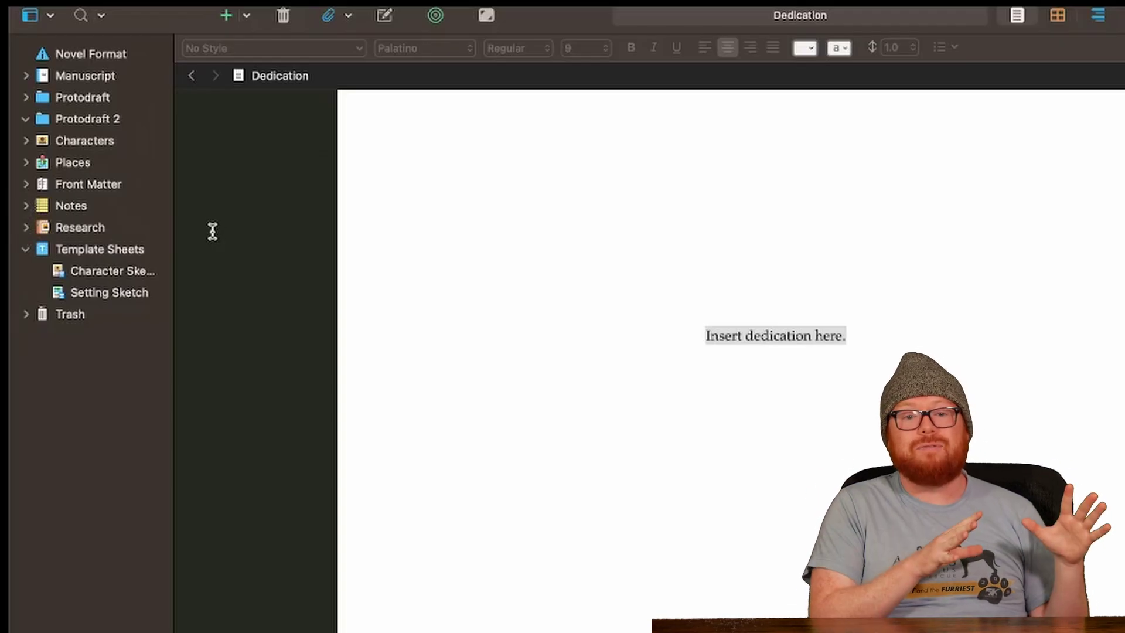
Expand the Characters and Places folders and open the second main character's profile
click(27, 141)
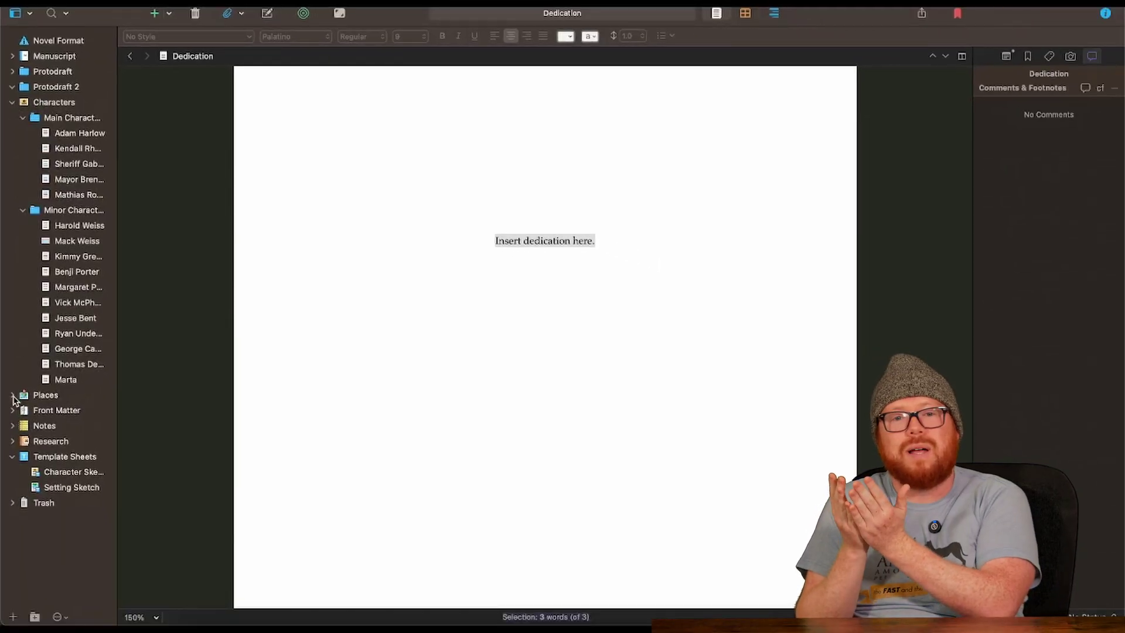
click(13, 395)
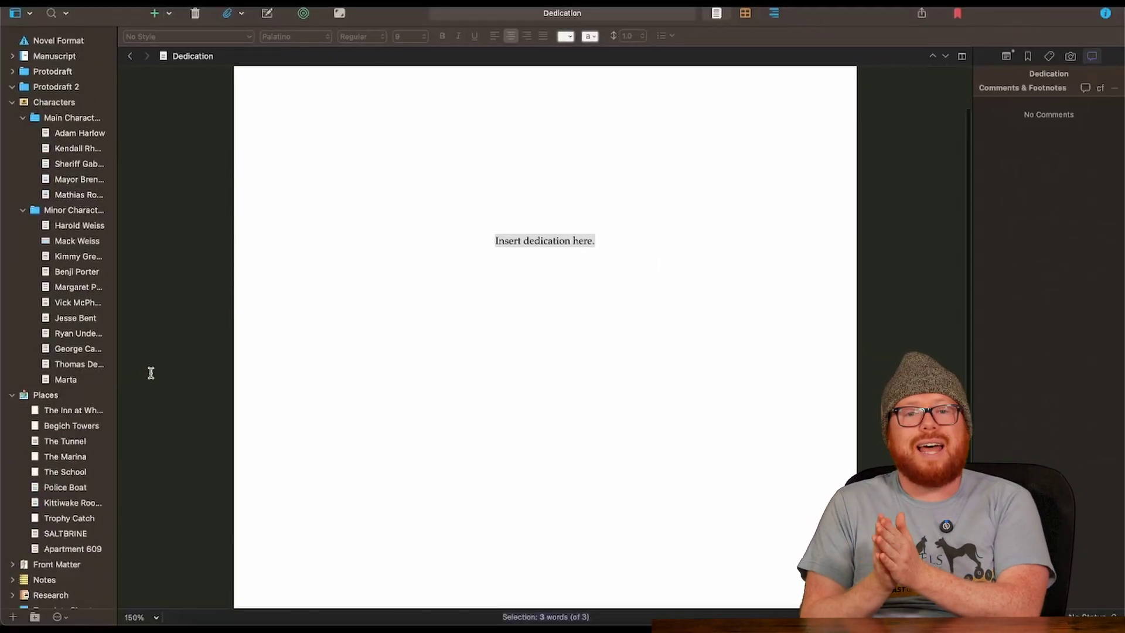
scroll(95, 336, down, 3)
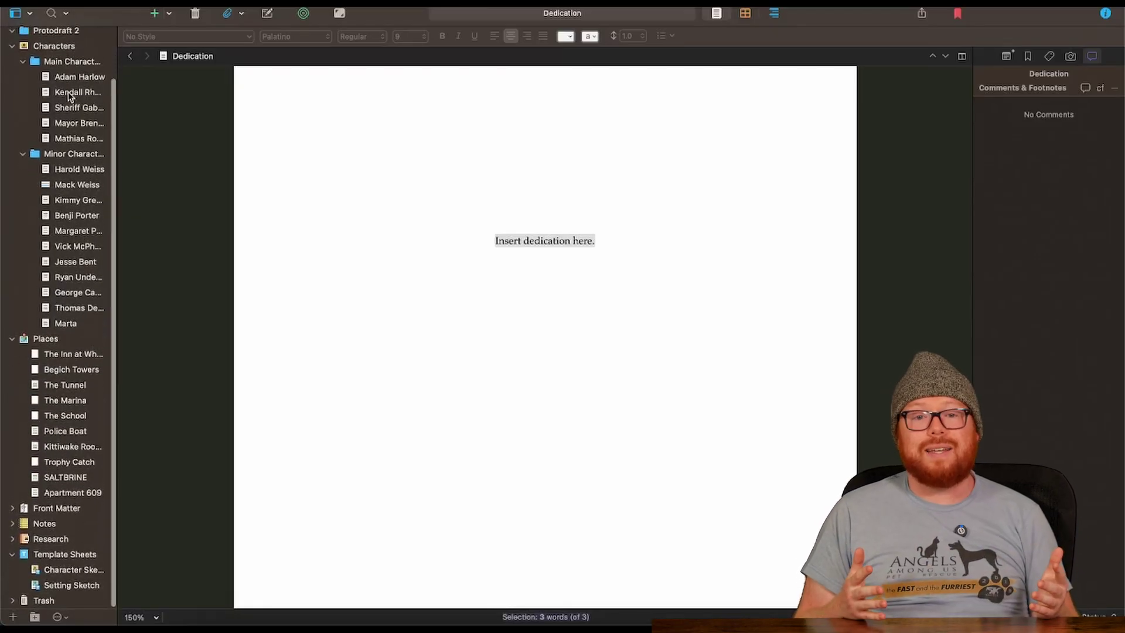
click(70, 96)
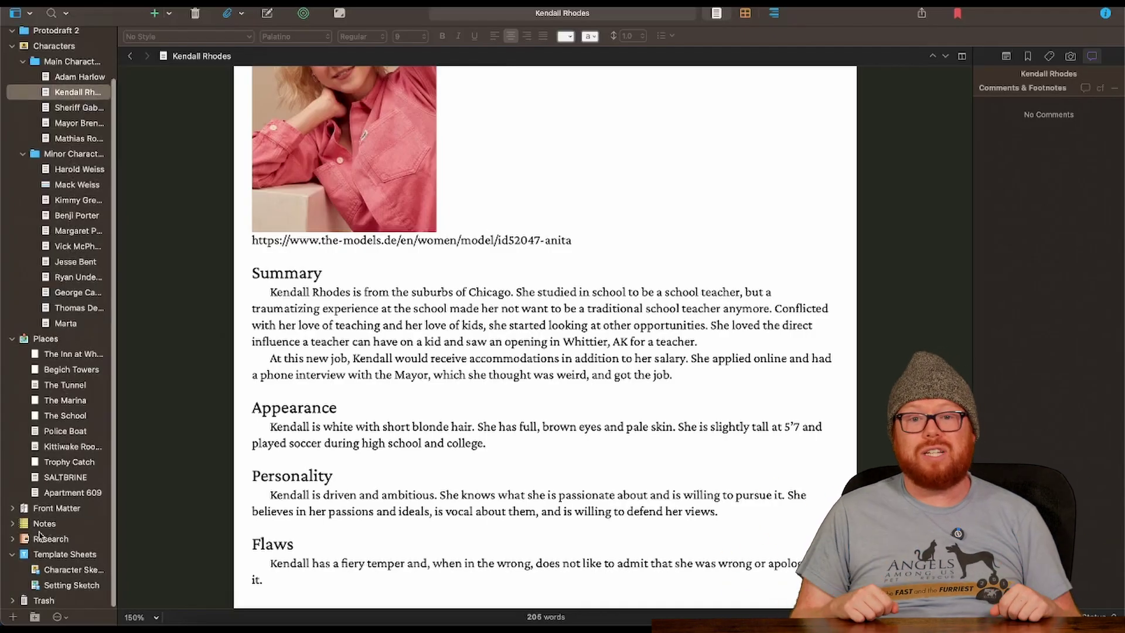
Open the Whittier Alaska and Mystery Plot Structure research pages and The Tunnel, then expand Notes
click(13, 538)
scroll(35, 542, down, 3)
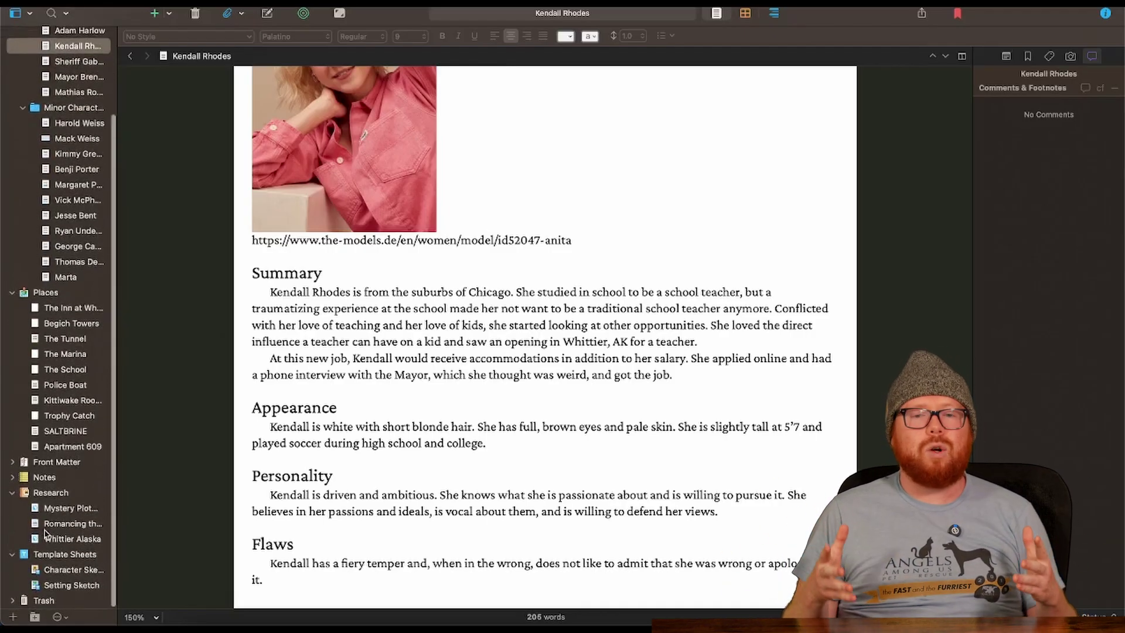
click(52, 540)
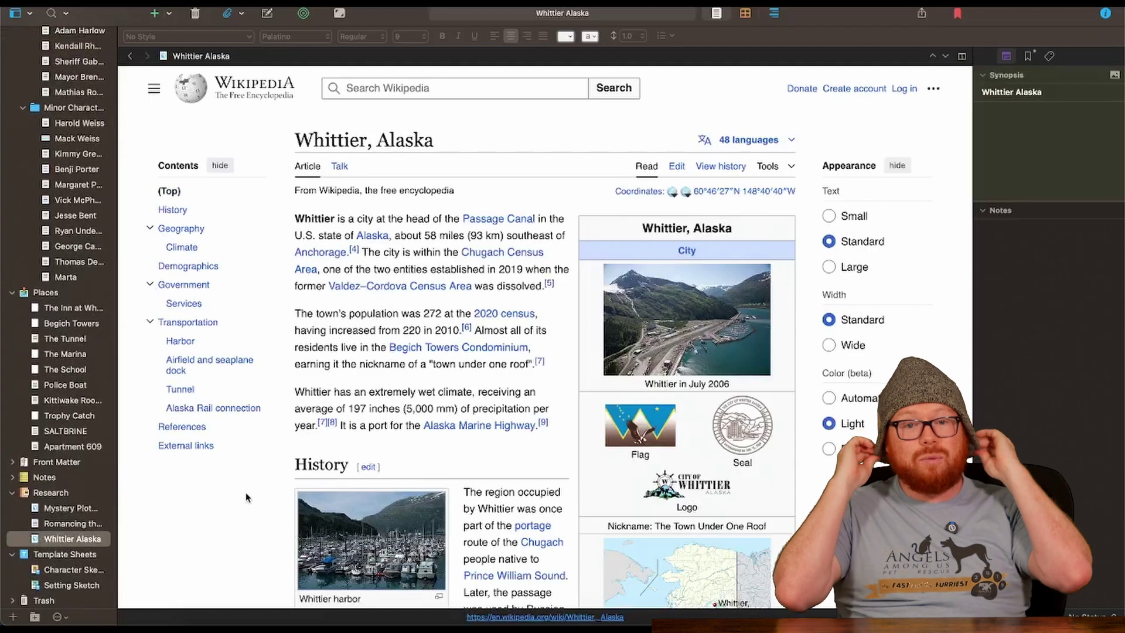
scroll(245, 497, down, 5)
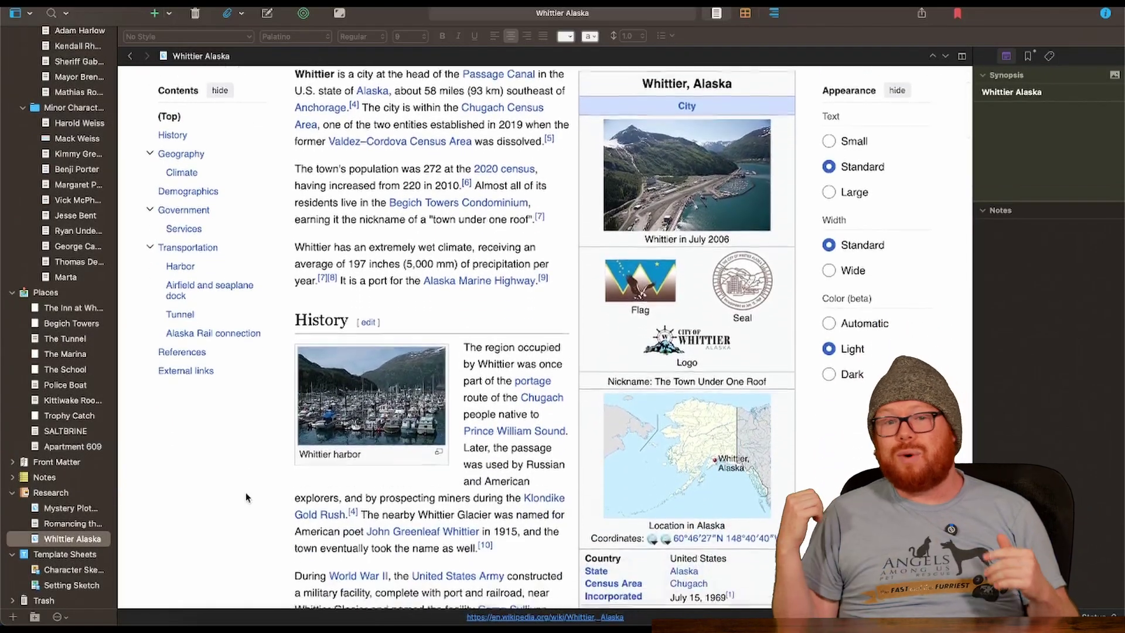
click(69, 508)
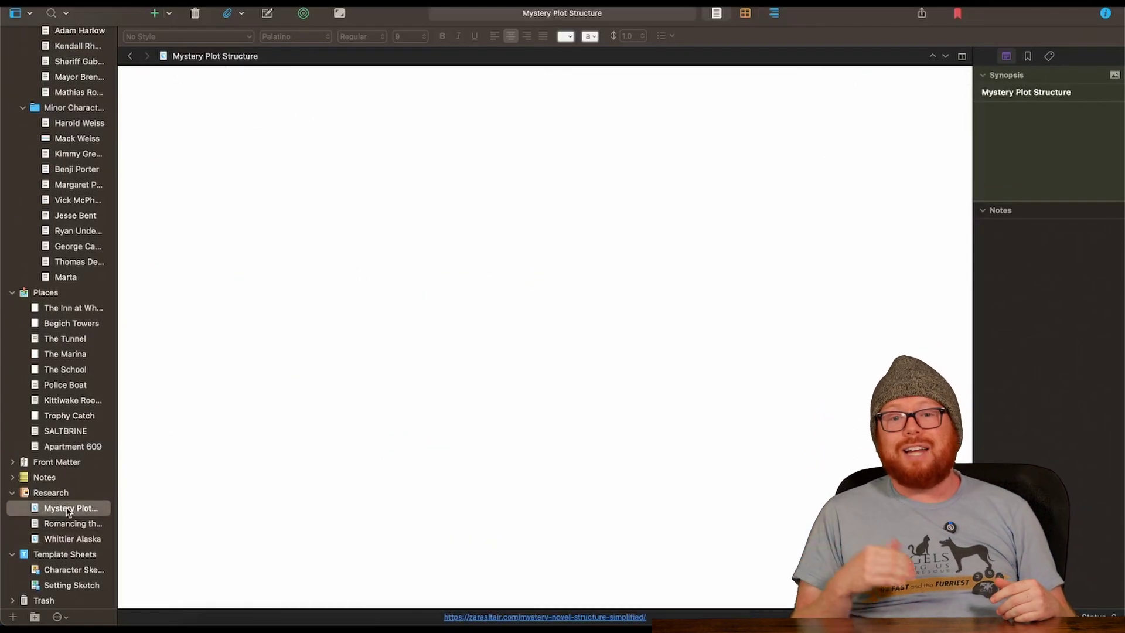
scroll(188, 472, down, 3)
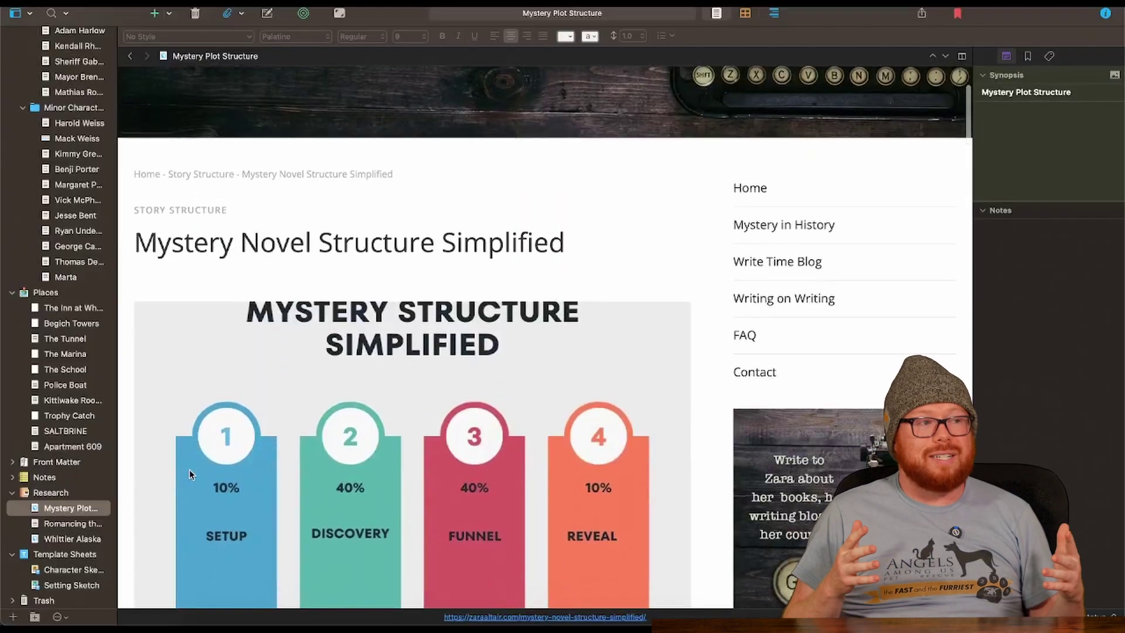
click(59, 336)
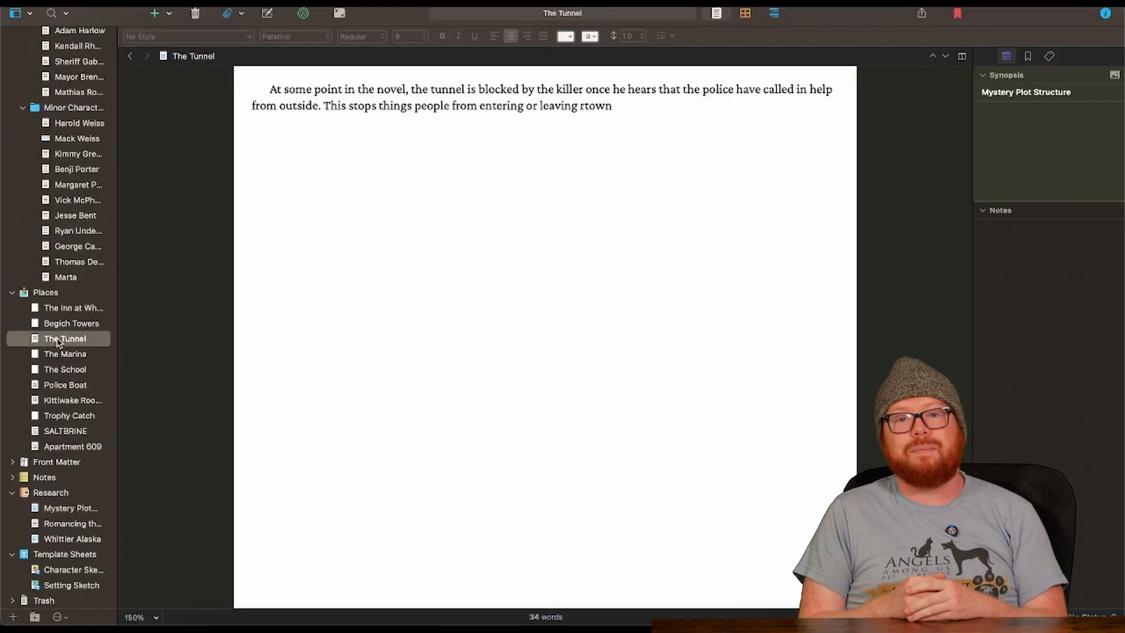
scroll(68, 339, up, 3)
scroll(73, 342, down, 3)
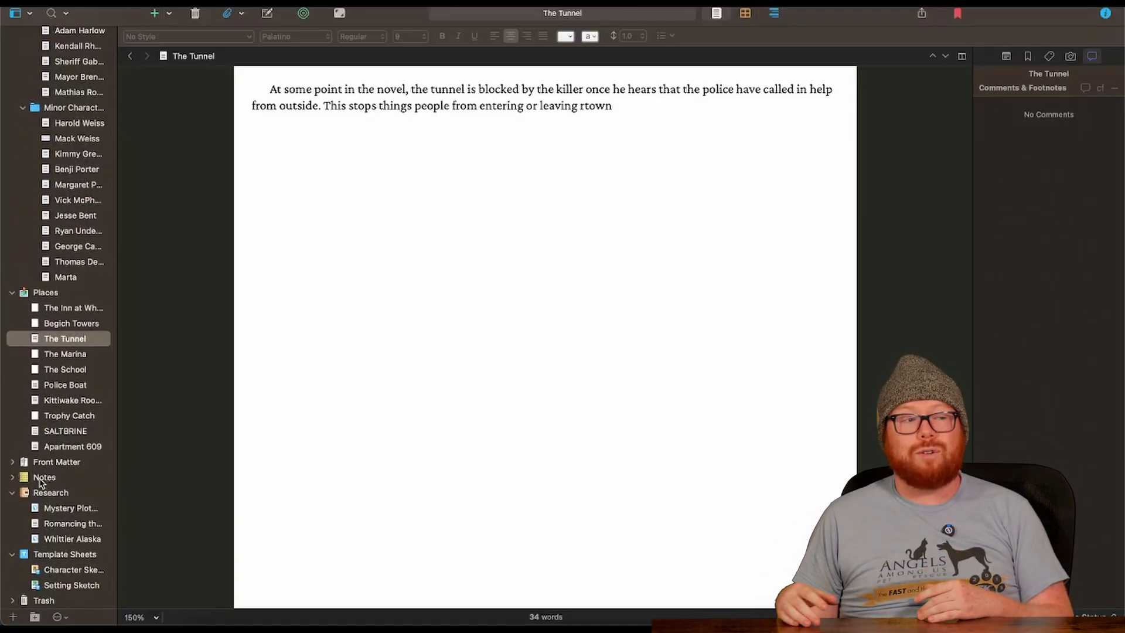
click(12, 478)
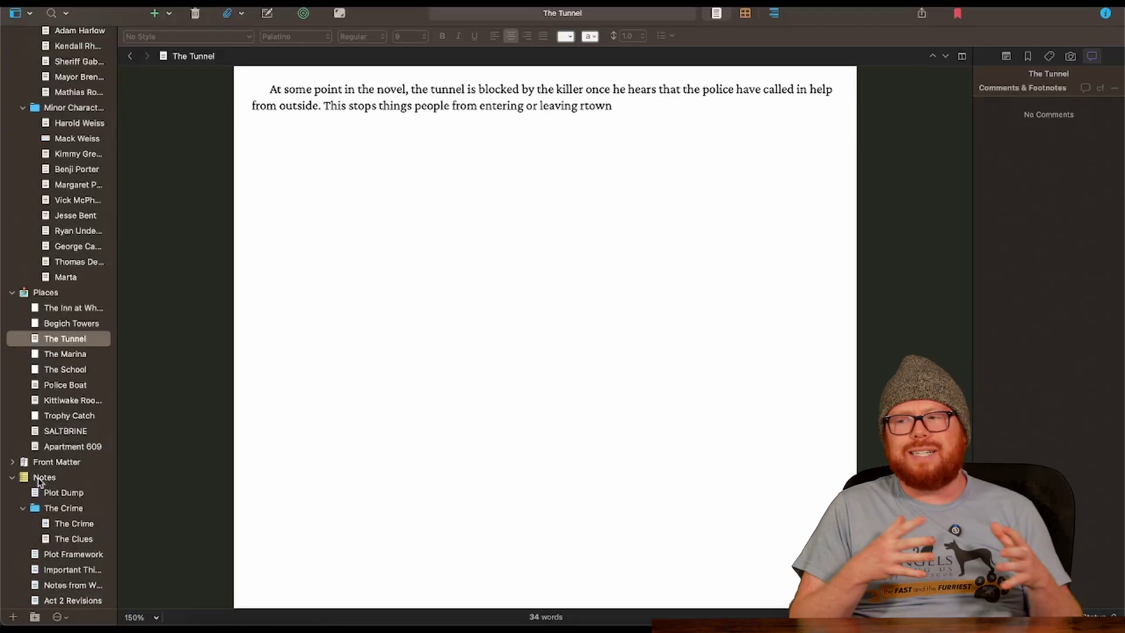
right_click(39, 482)
Select the infobox's initial release date, January 20, 2007, on the Scrivener Wikipedia page
mouse_move(141, 268)
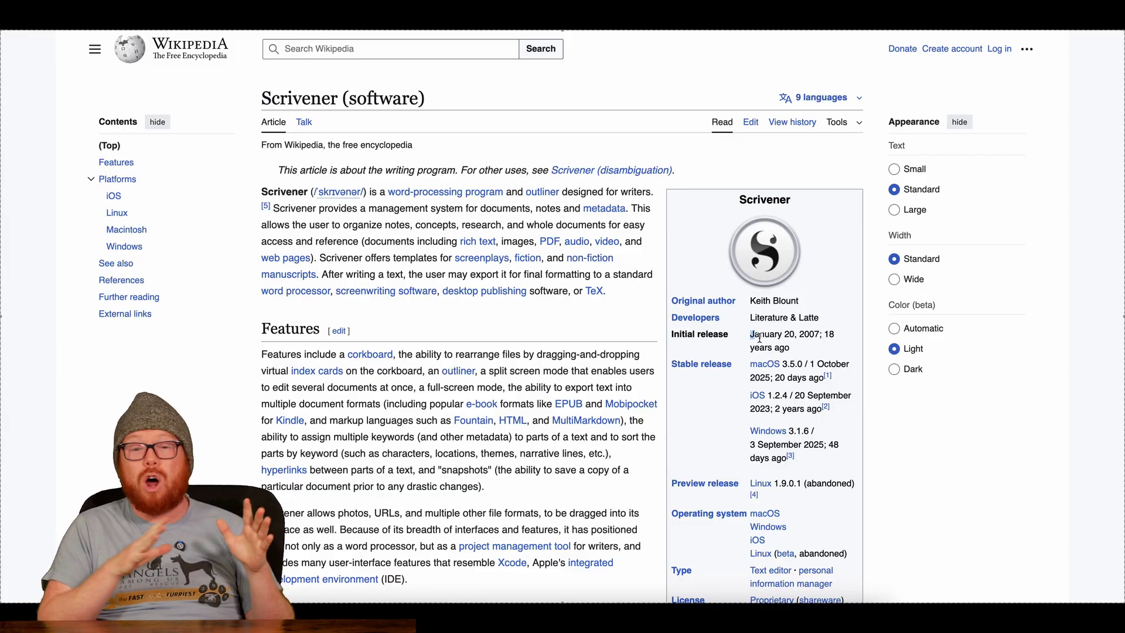
drag(757, 338, 790, 350)
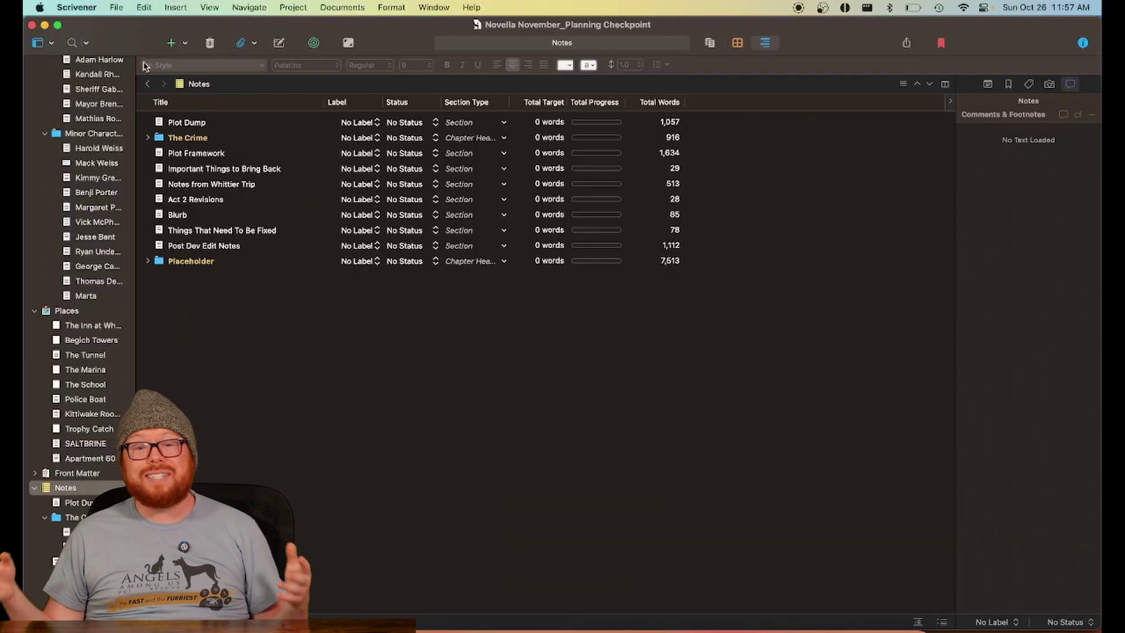
Open the Name Generator from the Edit menu
click(144, 8)
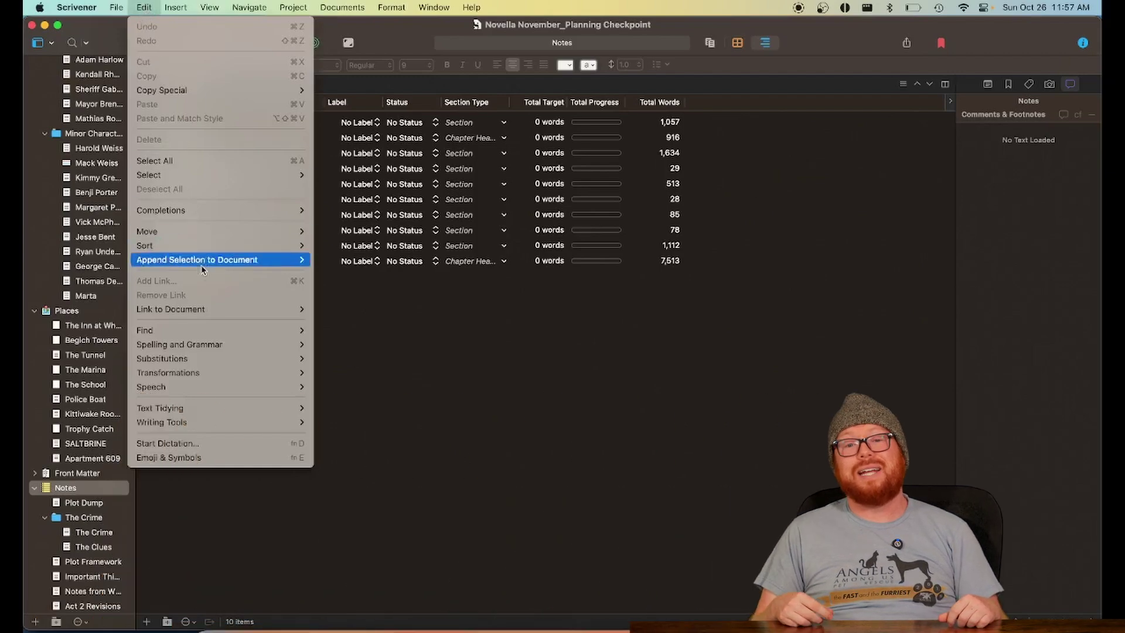
mouse_move(229, 423)
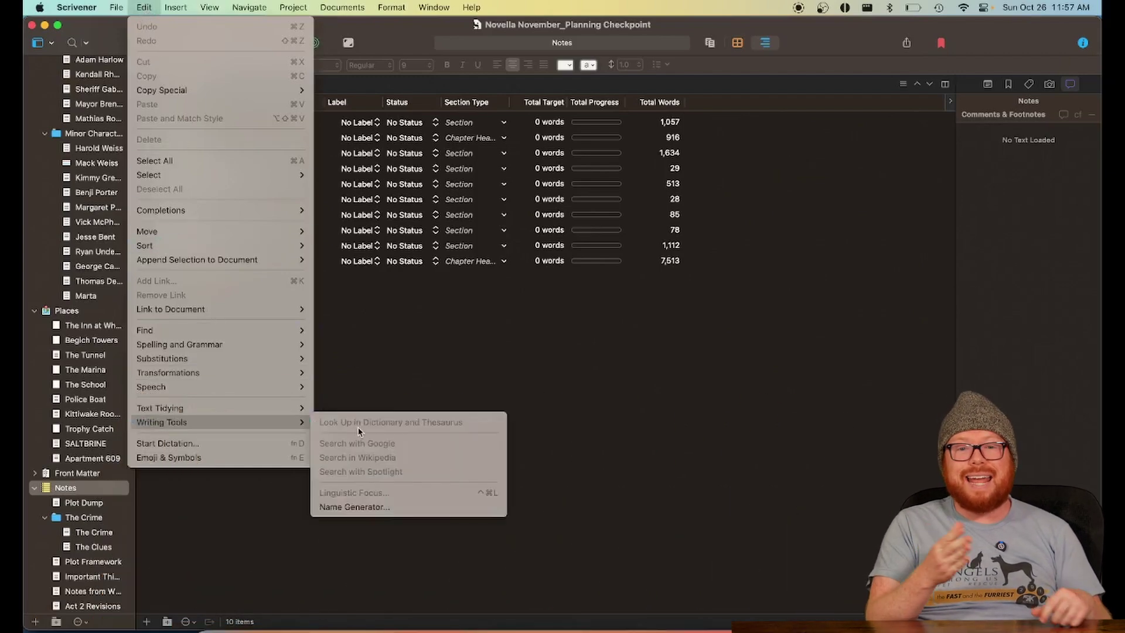
click(401, 513)
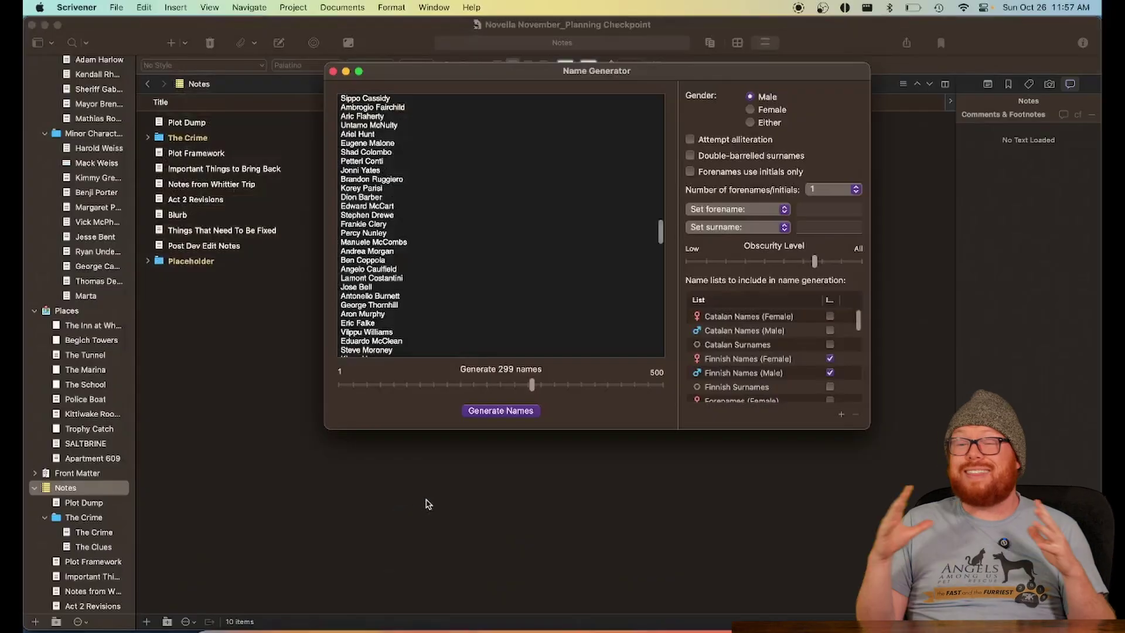
Generate several batches of 299 male names from the Finnish, Irish and Italian lists
click(508, 411)
click(508, 411)
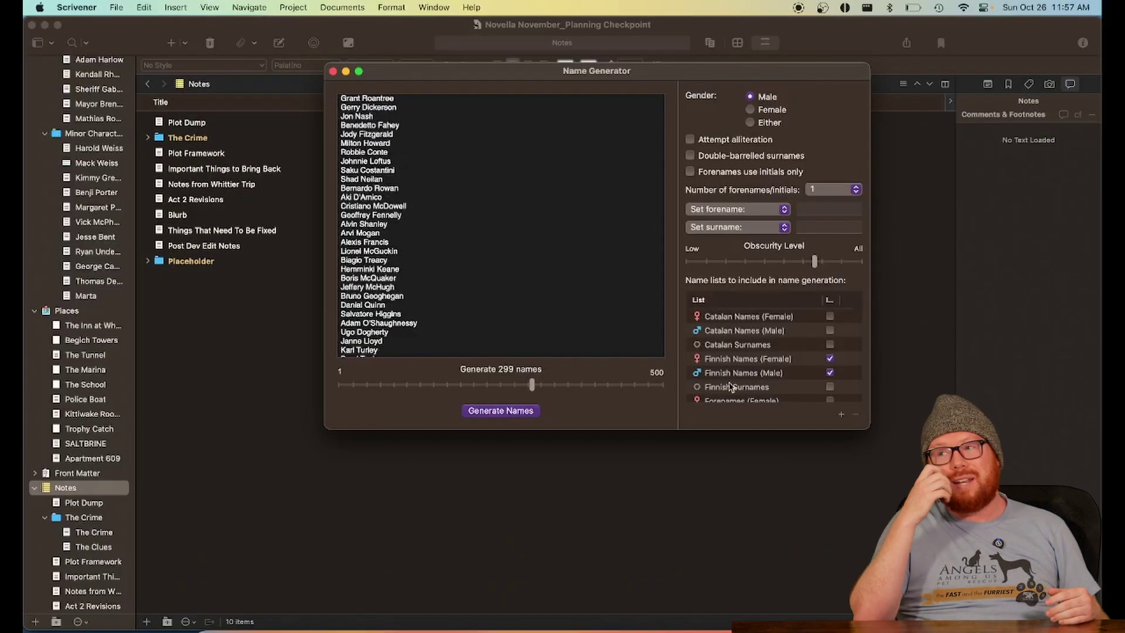
scroll(783, 381, down, 5)
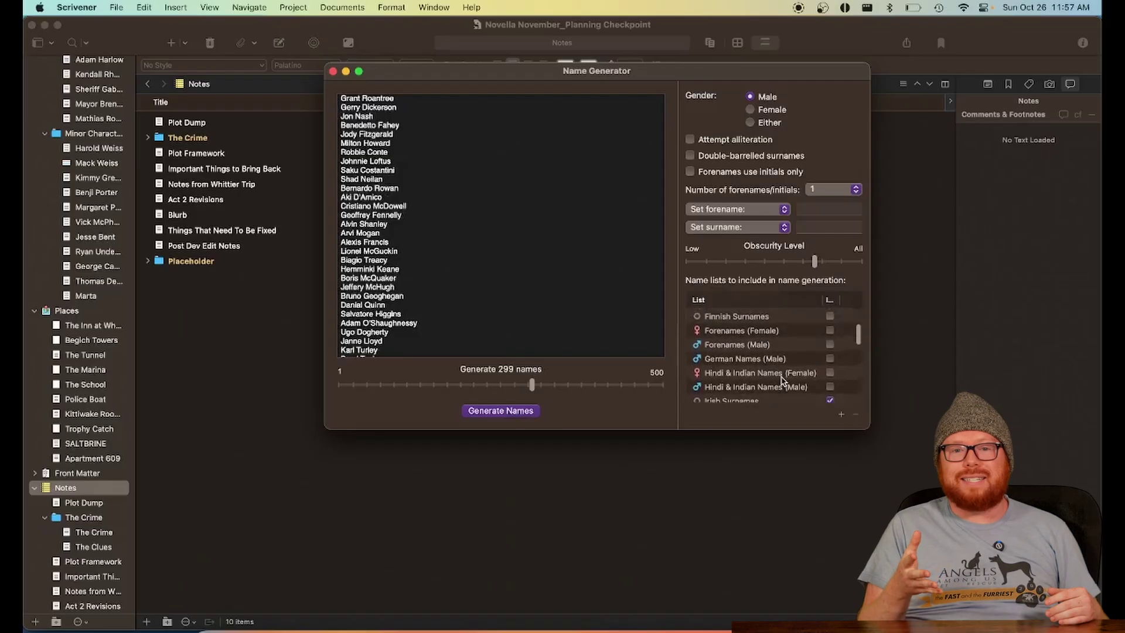
scroll(832, 349, down, 3)
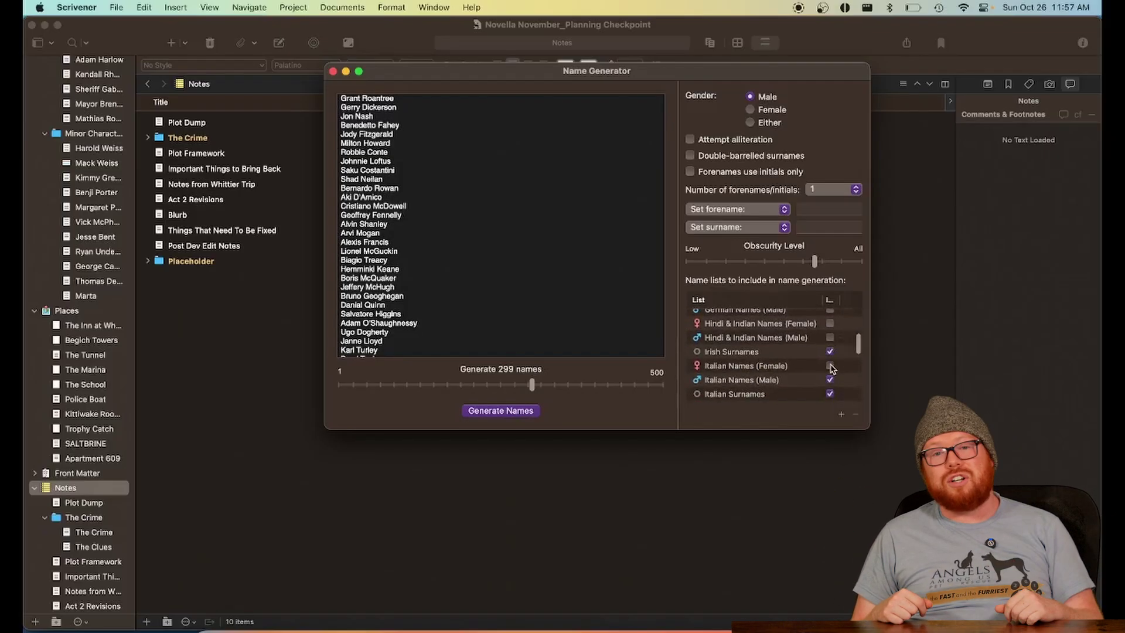
scroll(832, 368, down, 3)
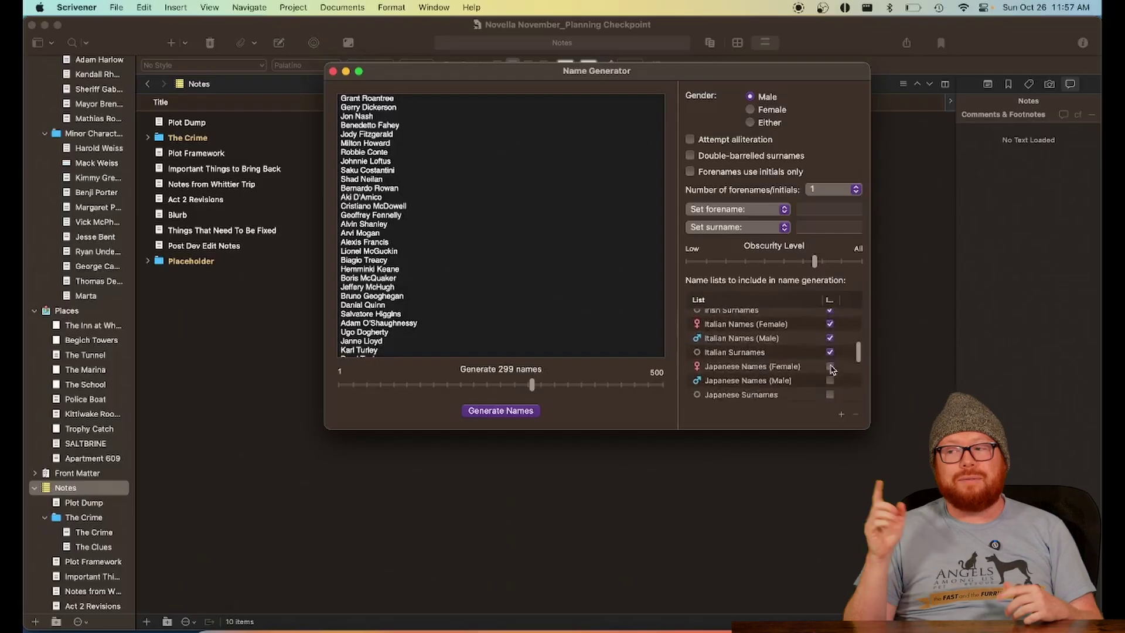
click(501, 410)
click(501, 411)
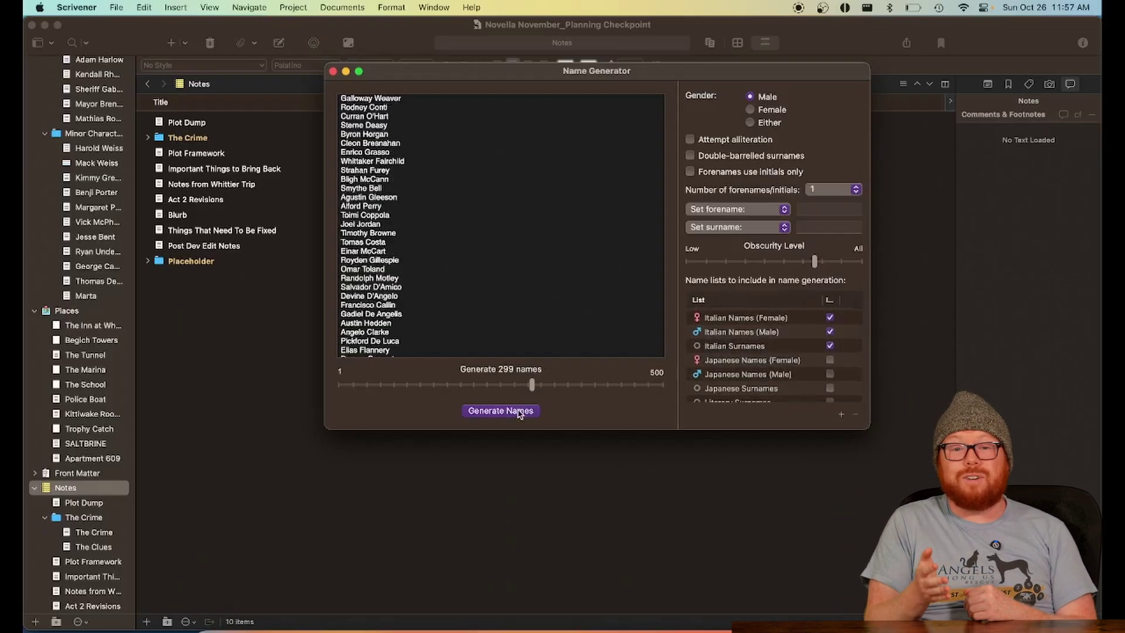
Close the Name Generator, review the 117-day Writing History table, then dismiss it
click(332, 71)
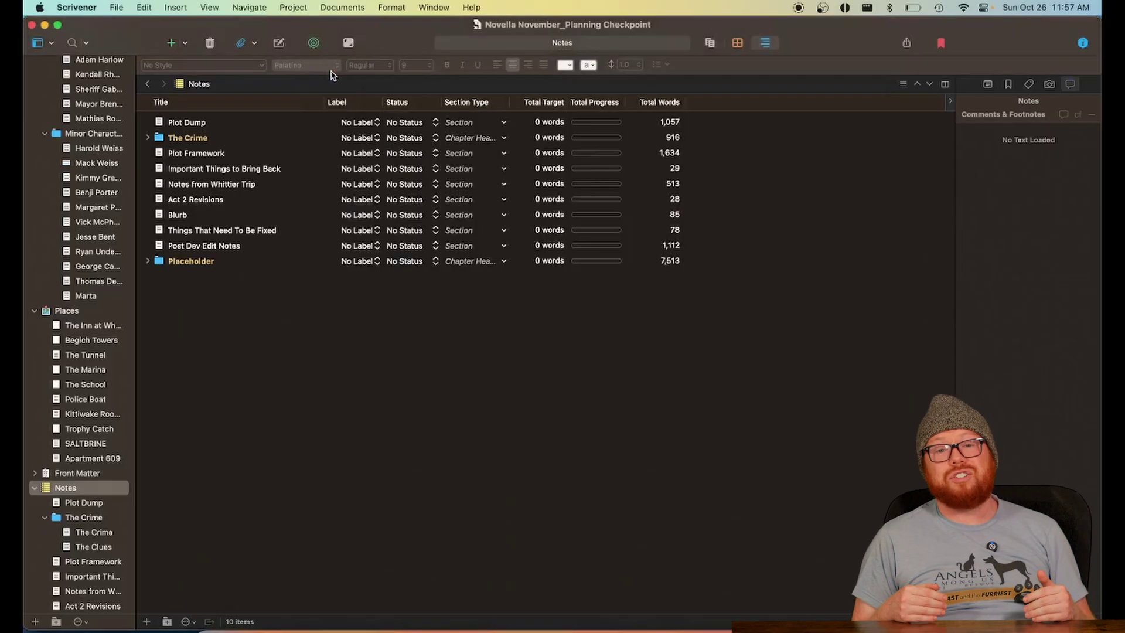
click(299, 8)
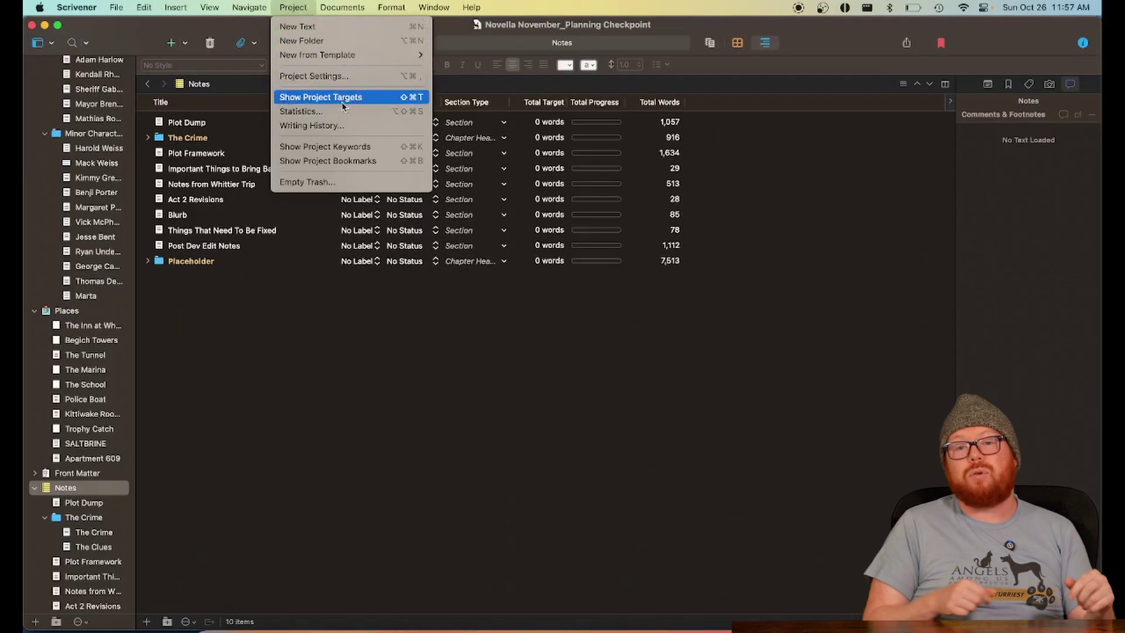
click(351, 126)
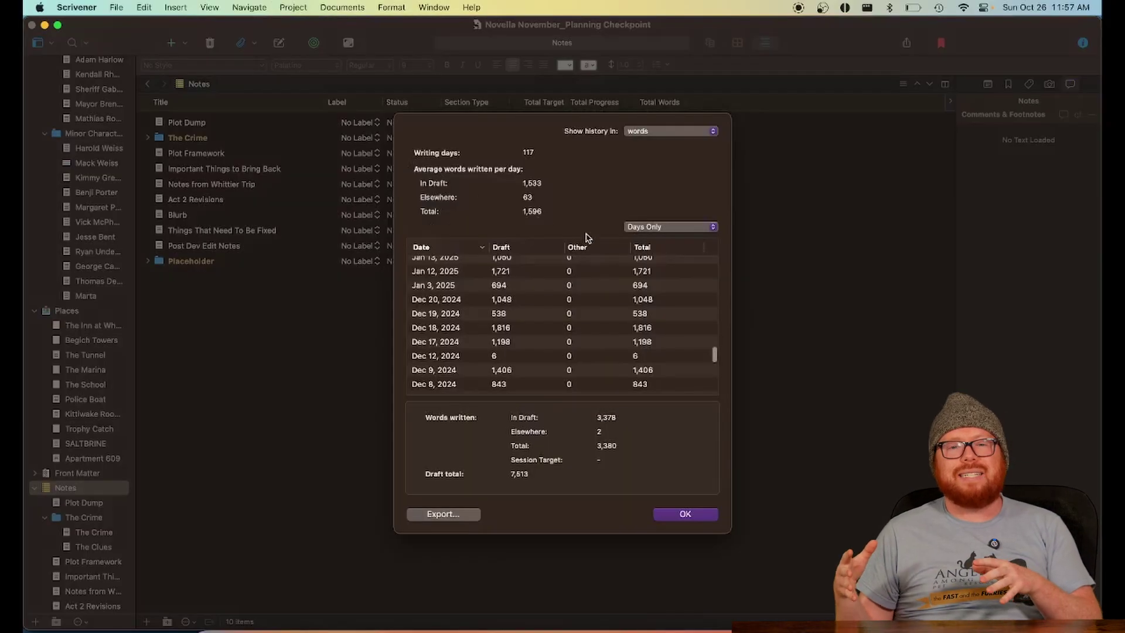
scroll(663, 286, up, 15)
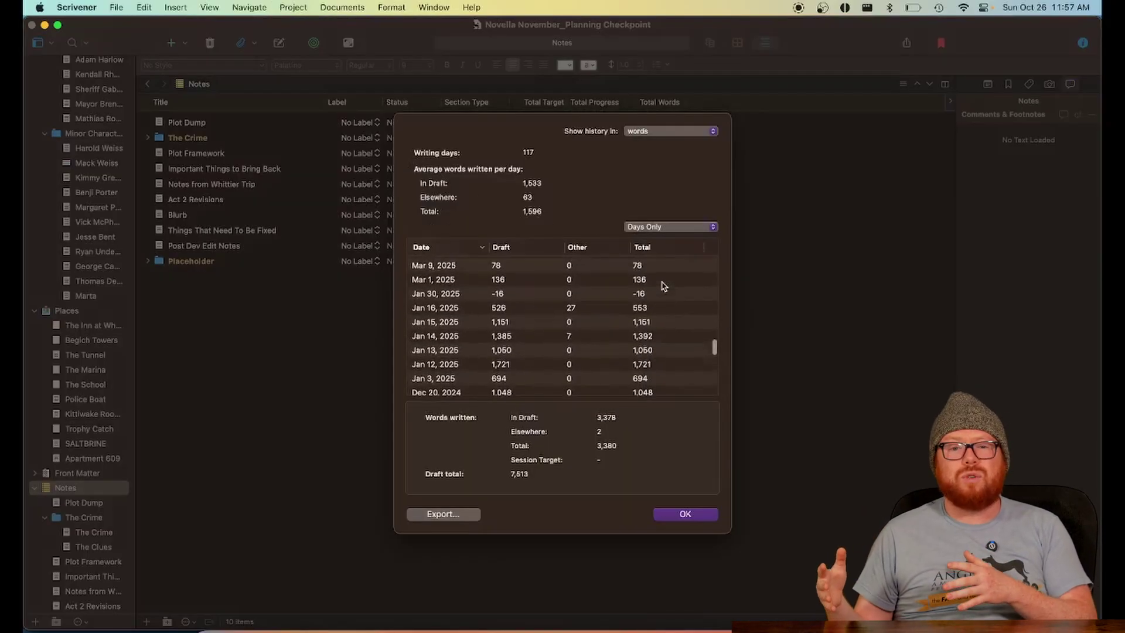
scroll(663, 286, up, 10)
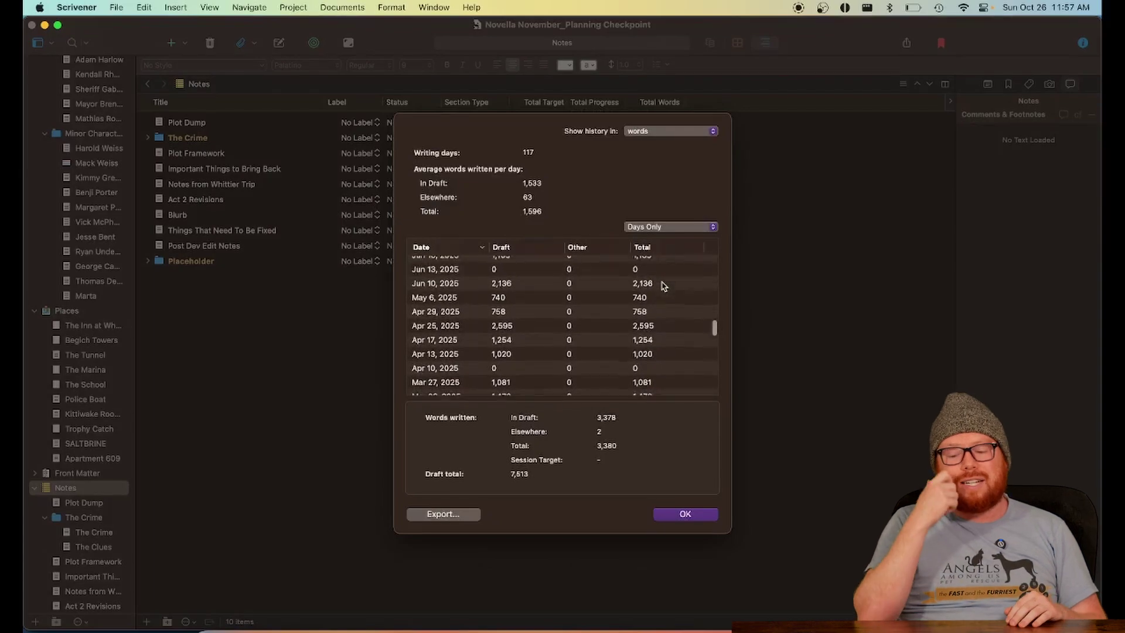
scroll(663, 286, up, 5)
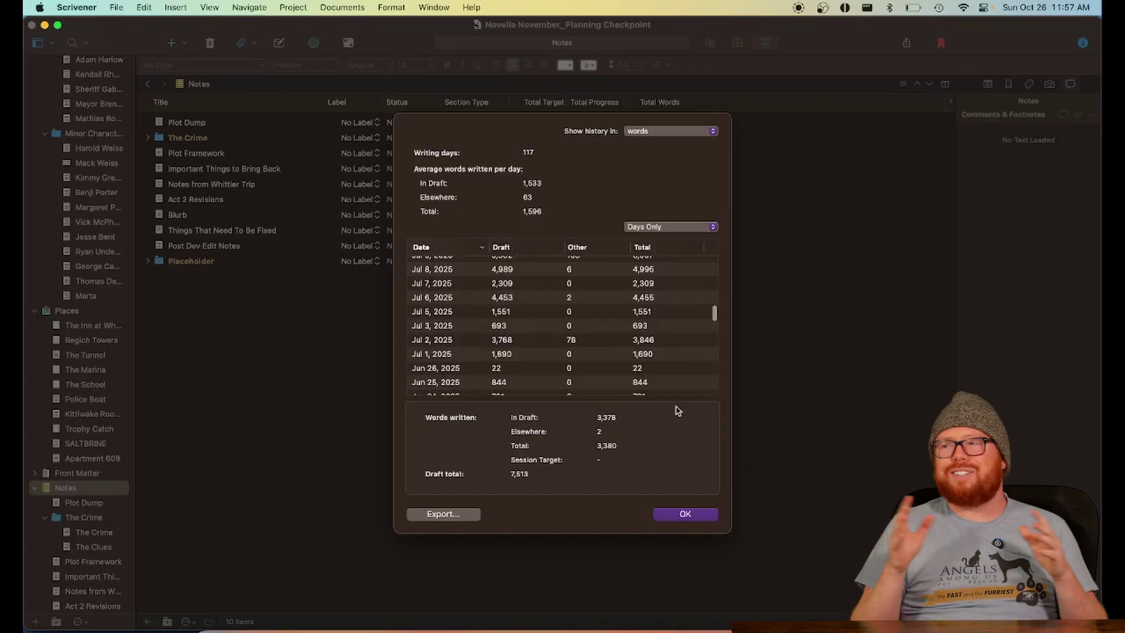
click(683, 514)
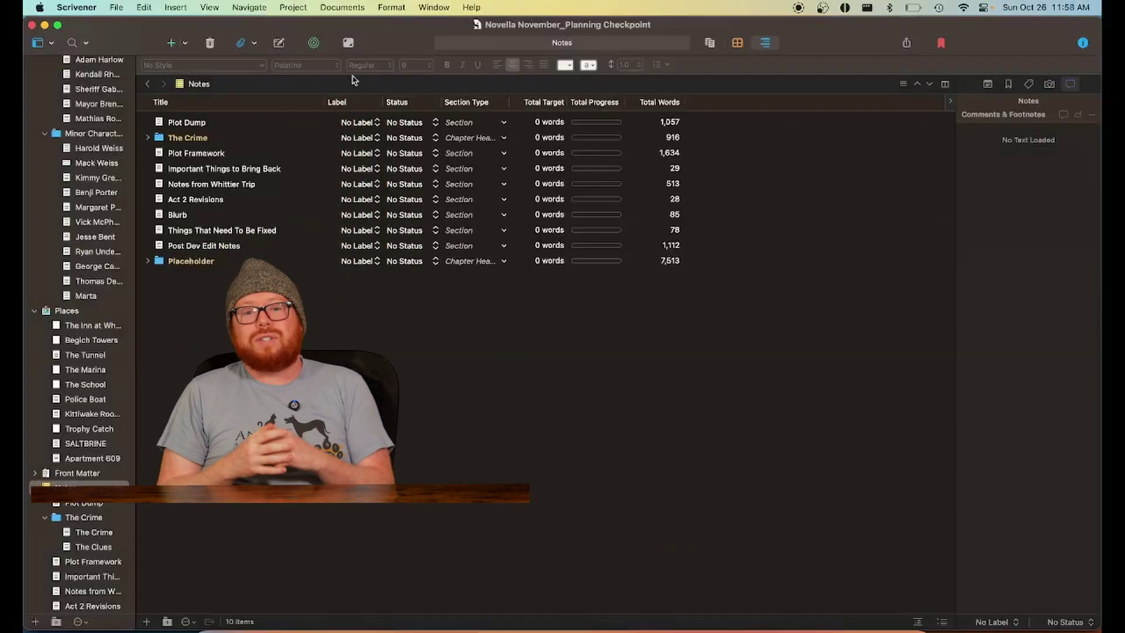
Review the Manuscript and Session word targets in Project Targets, then close the panel
click(313, 42)
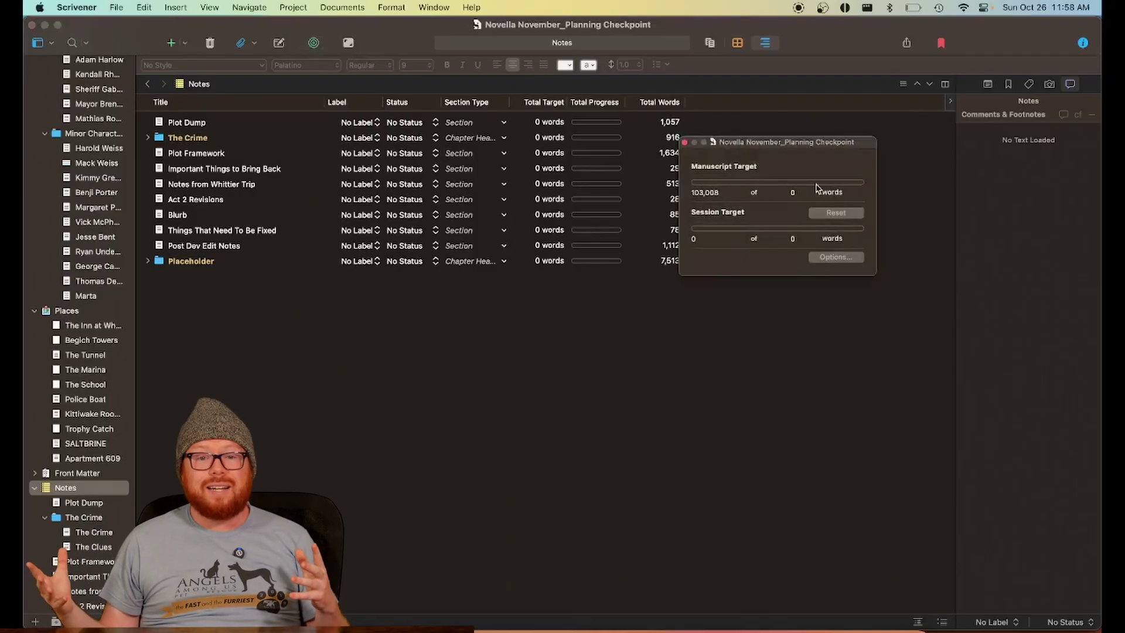
click(797, 192)
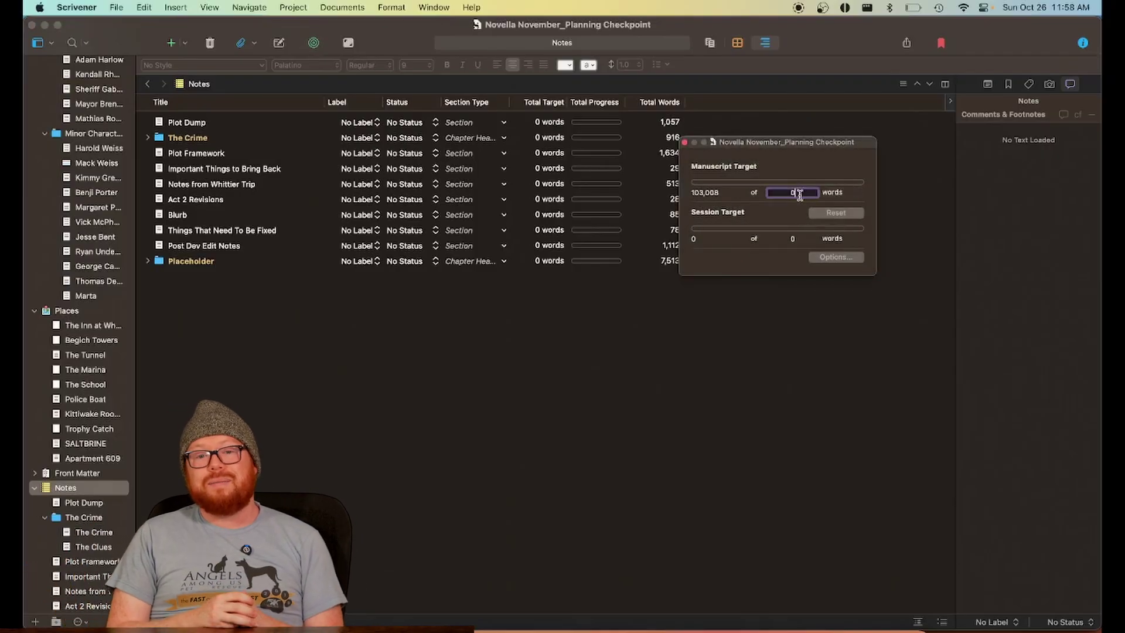
click(798, 239)
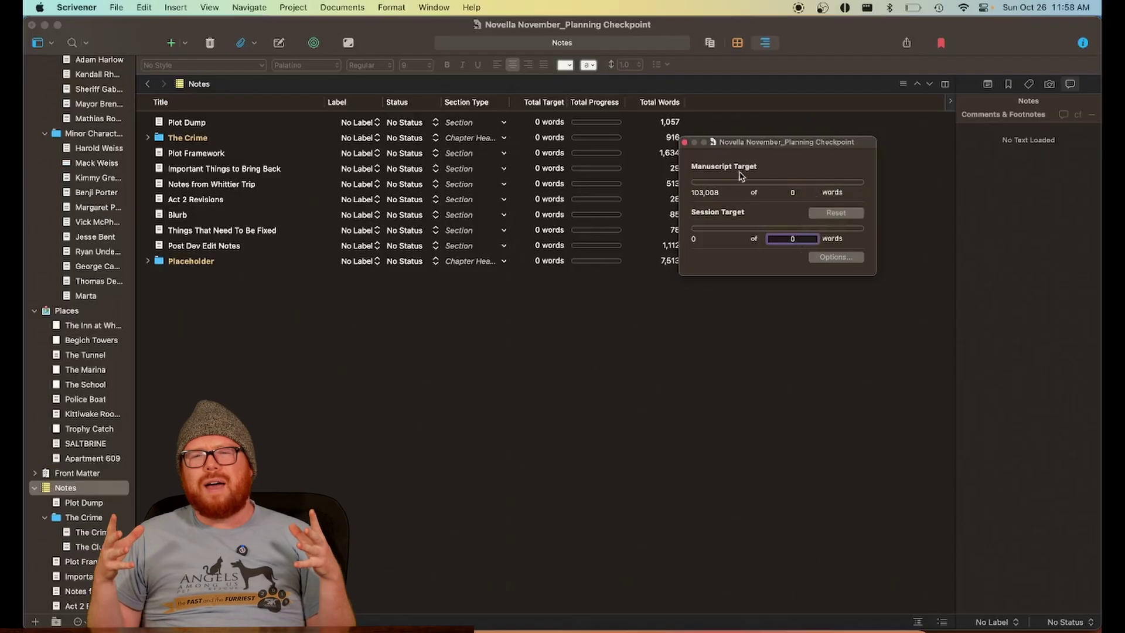
click(684, 143)
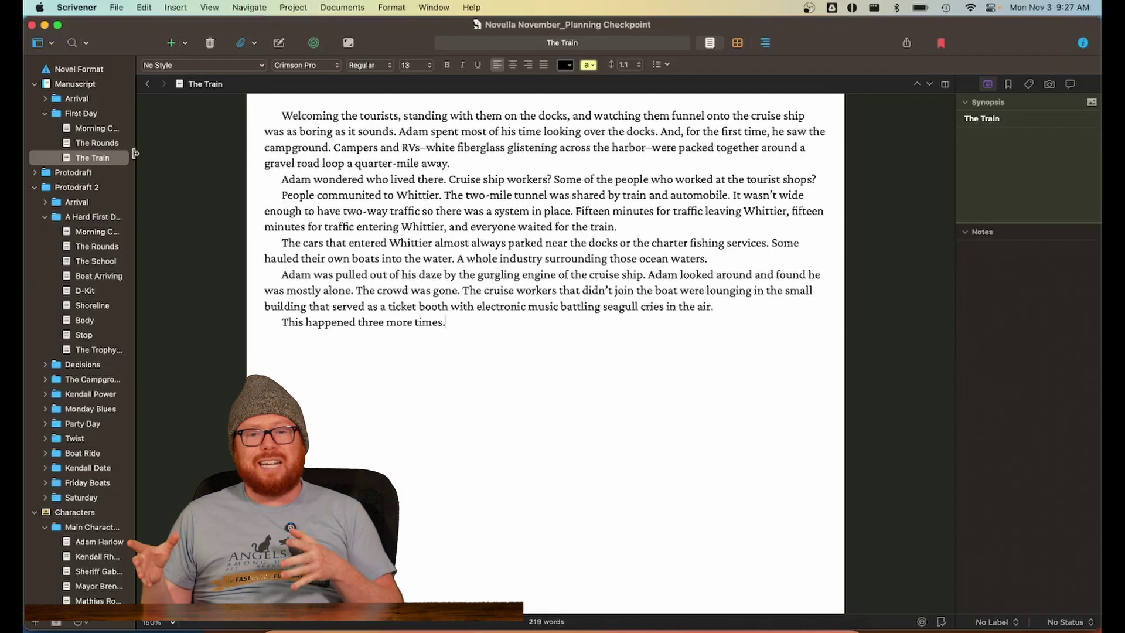
Expand Protodraft 2's Arrival folder and open the Off The Train chapter
click(98, 147)
click(97, 132)
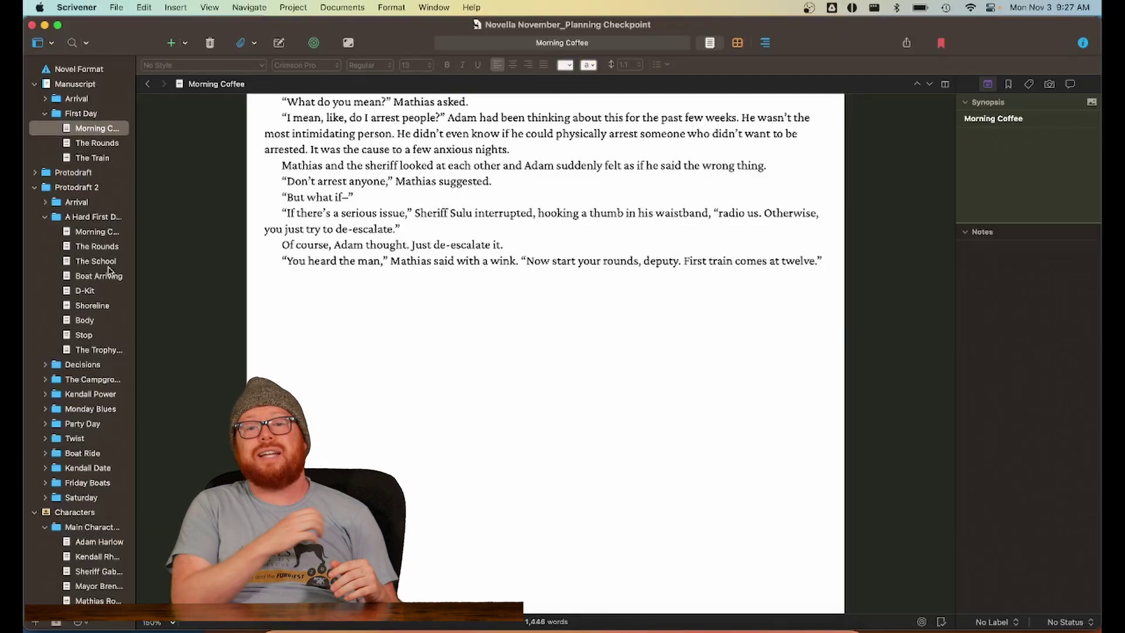
click(45, 202)
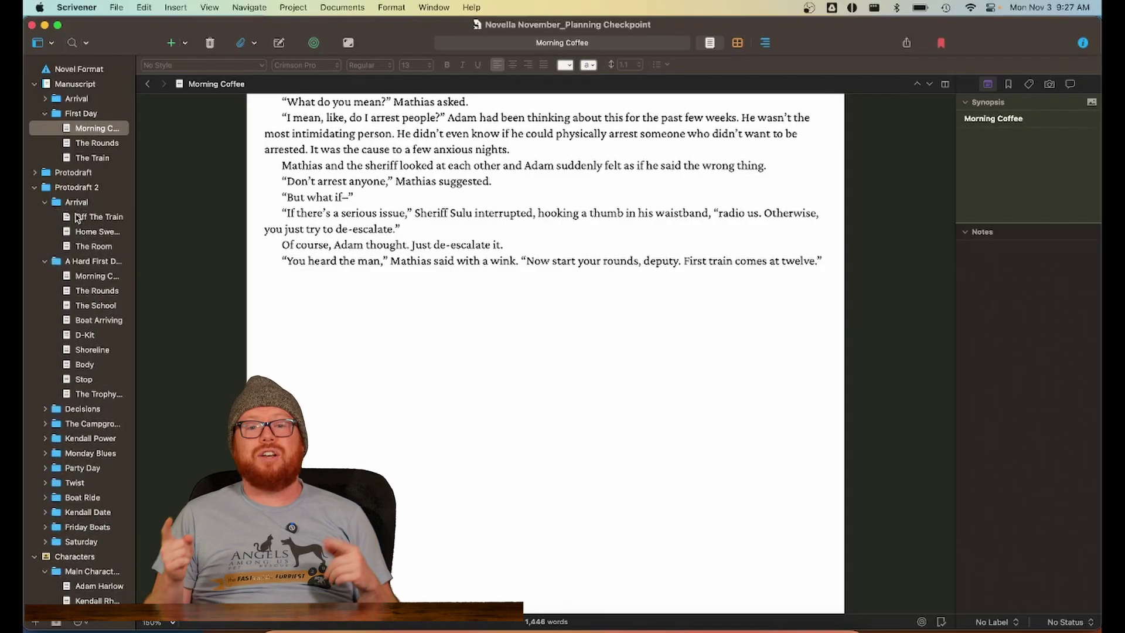
click(78, 218)
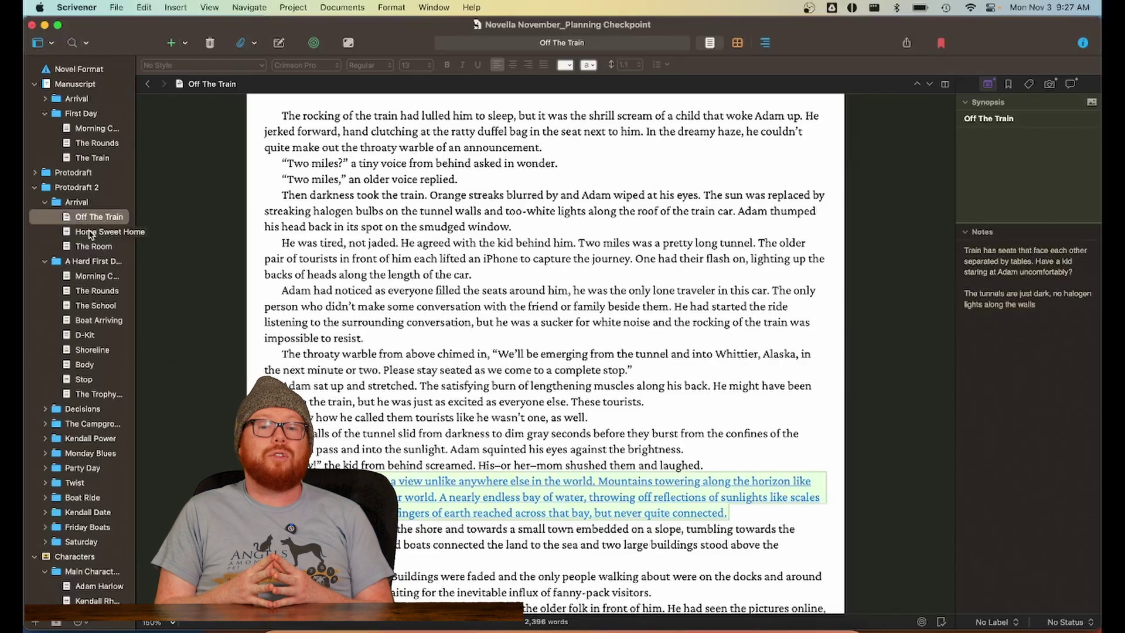
click(91, 233)
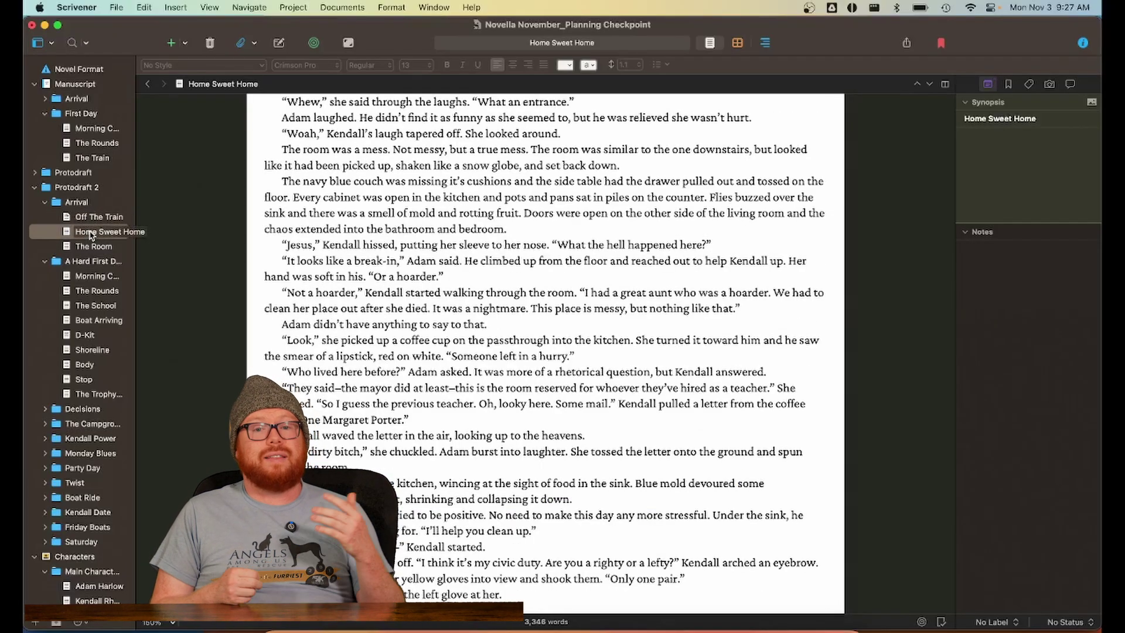
click(91, 220)
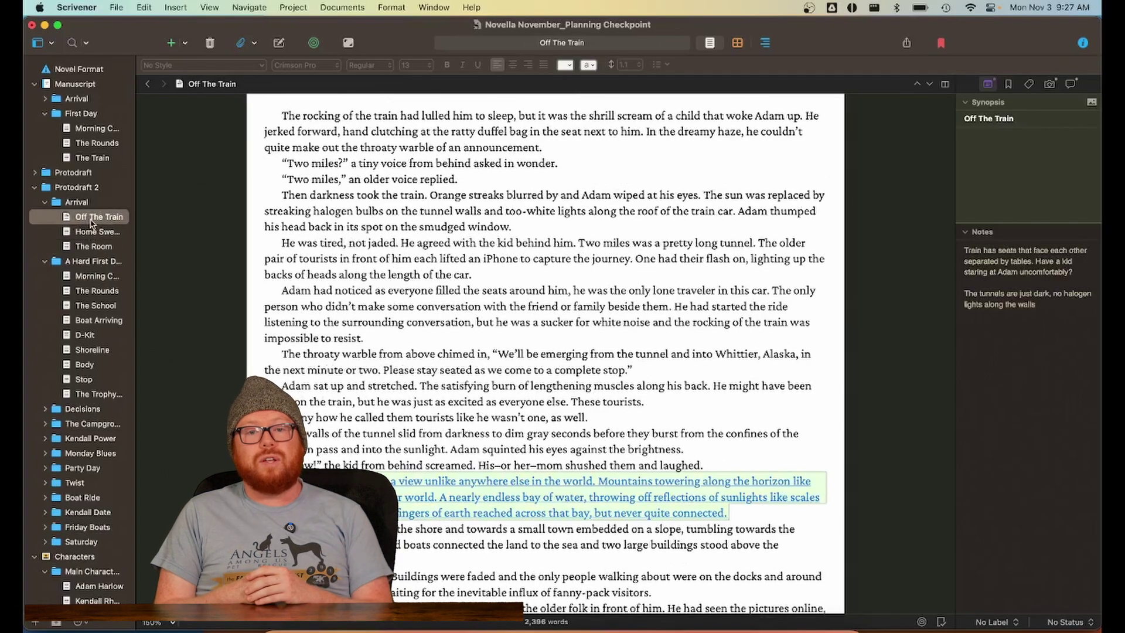
Show Off The Train's snapshots, listing one untitled snapshot dated 10/14/25
click(1049, 304)
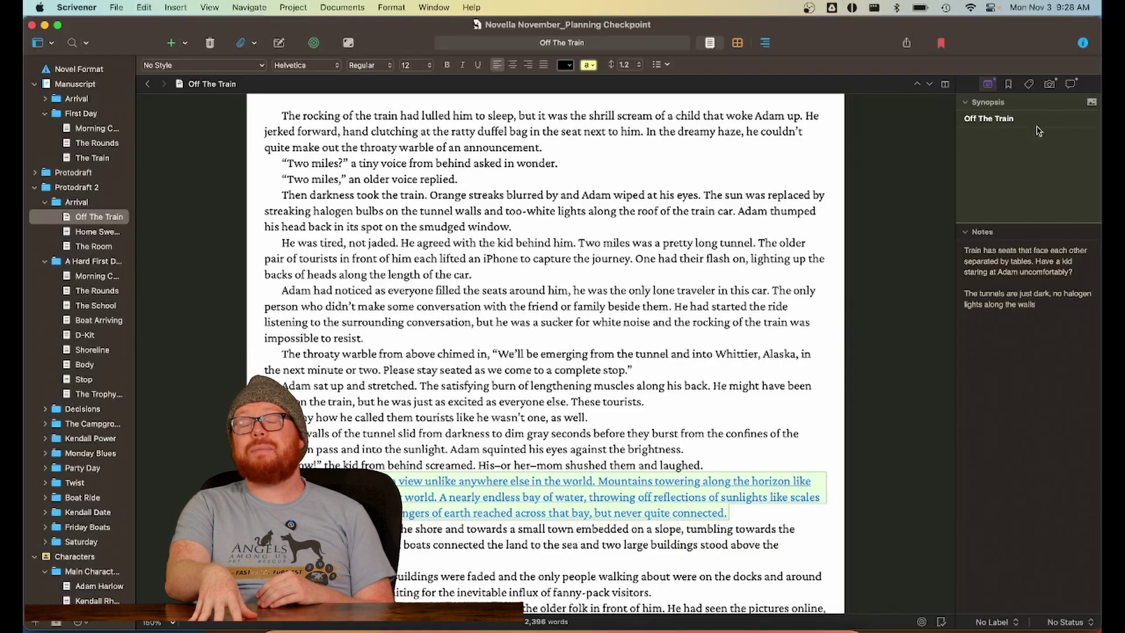
click(1049, 86)
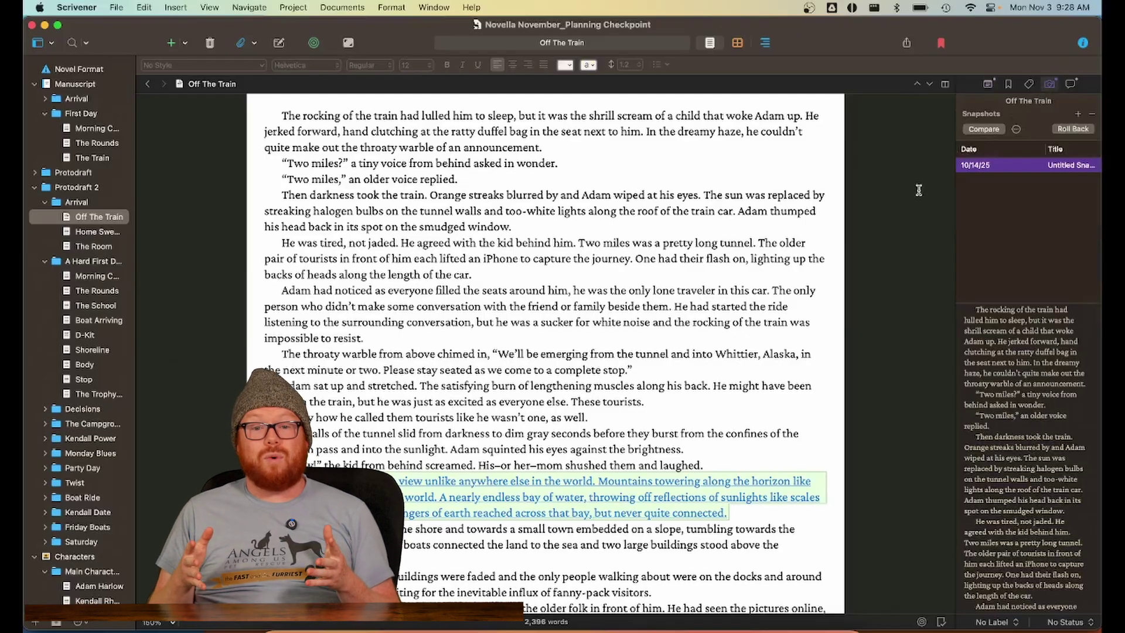
click(201, 287)
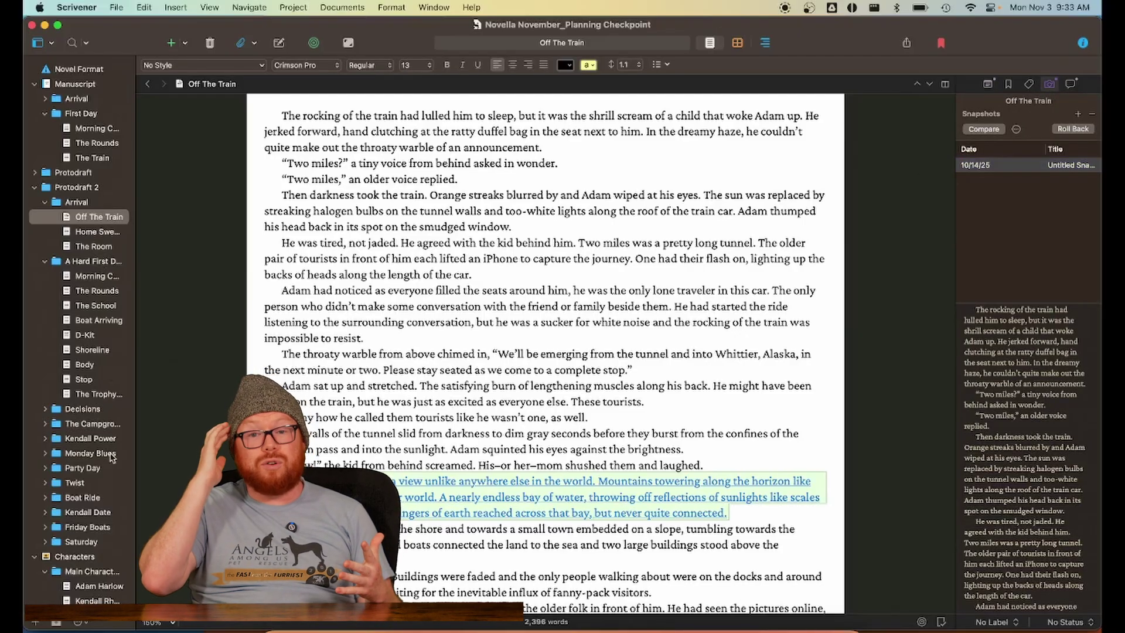
scroll(108, 470, down, 6)
scroll(109, 470, down, 12)
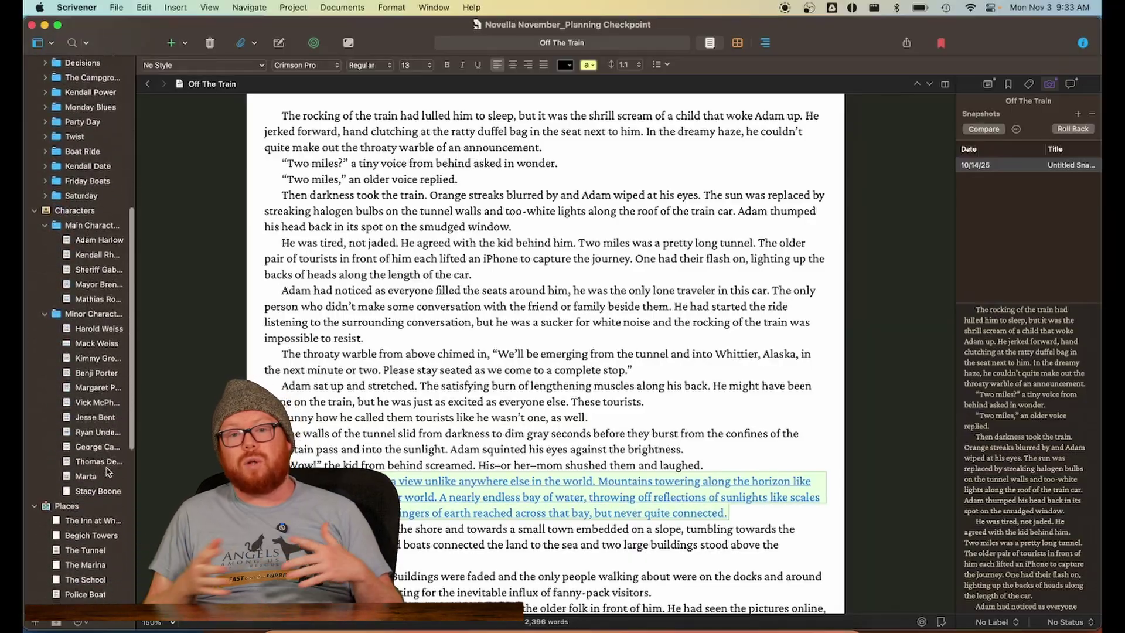
scroll(108, 471, up, 15)
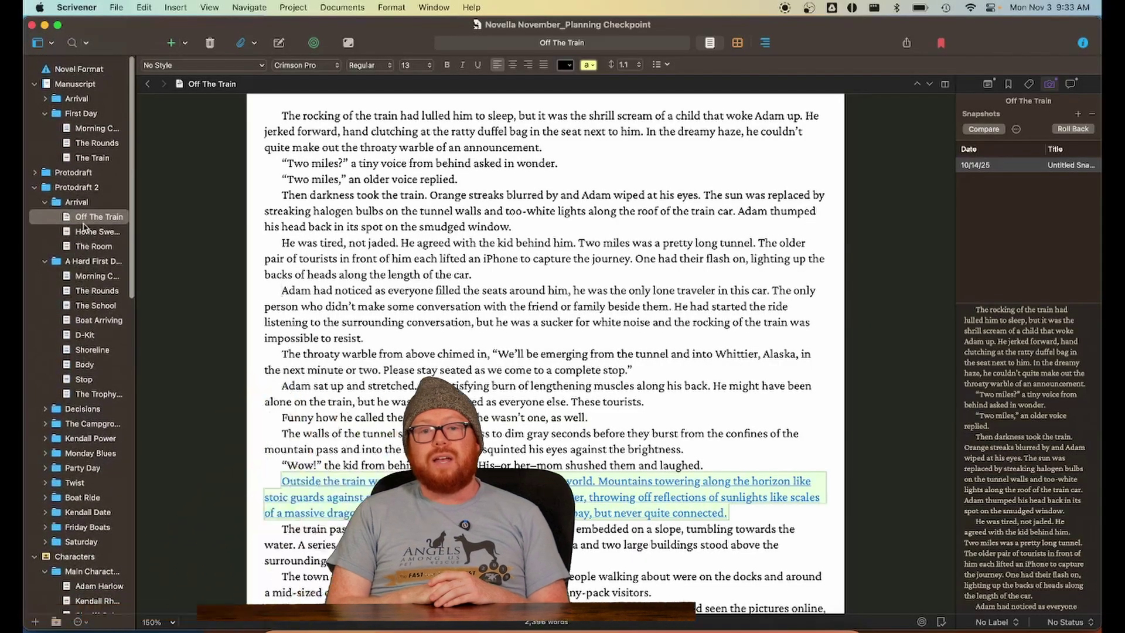
right_click(90, 218)
Open Off The Train in a second editor, then as a Quick Reference window and close it
mouse_move(176, 427)
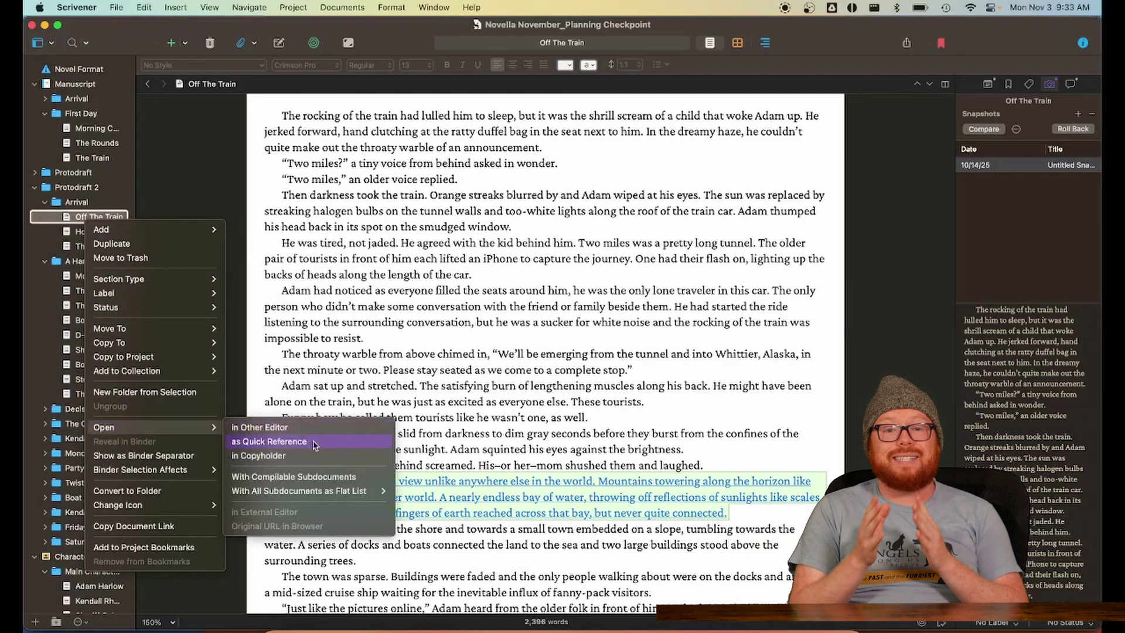
click(328, 429)
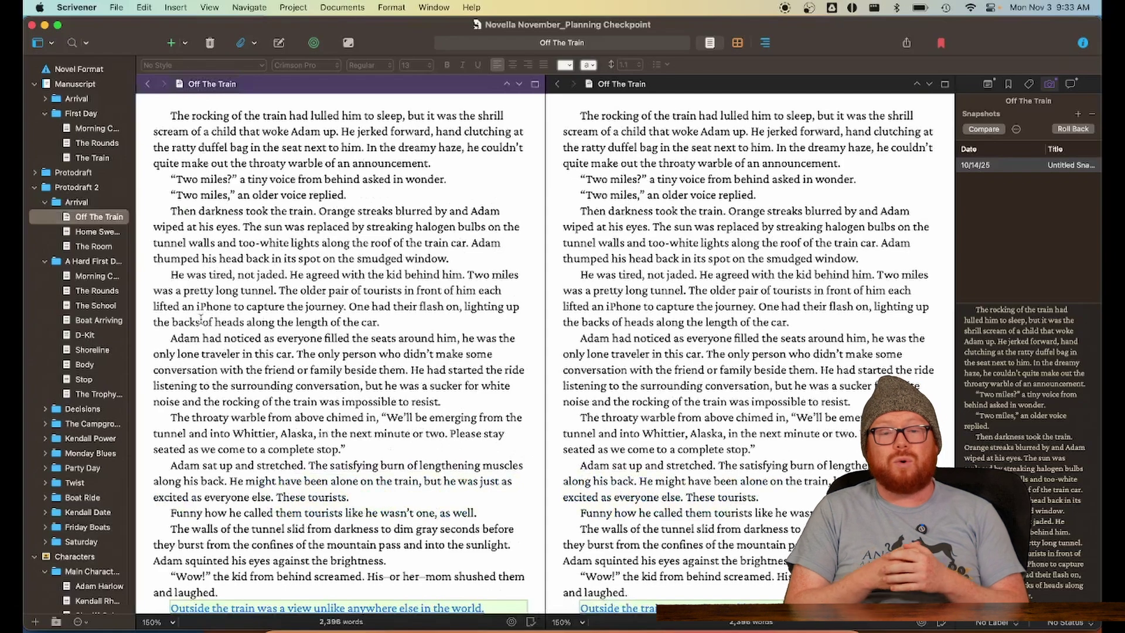
right_click(105, 220)
mouse_move(204, 425)
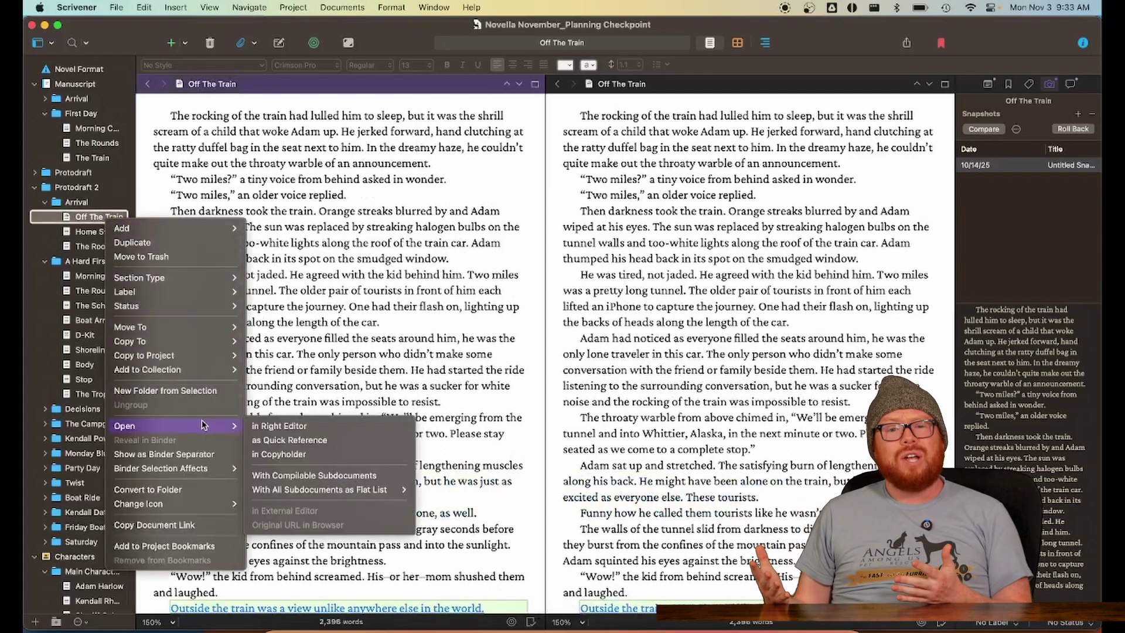
click(289, 440)
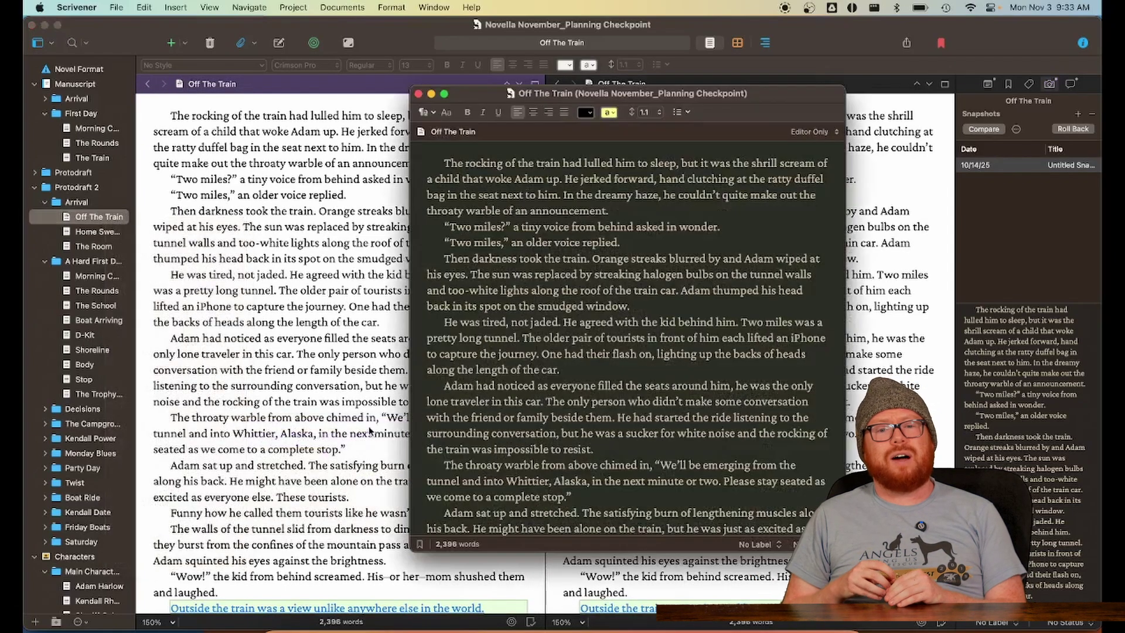
click(418, 94)
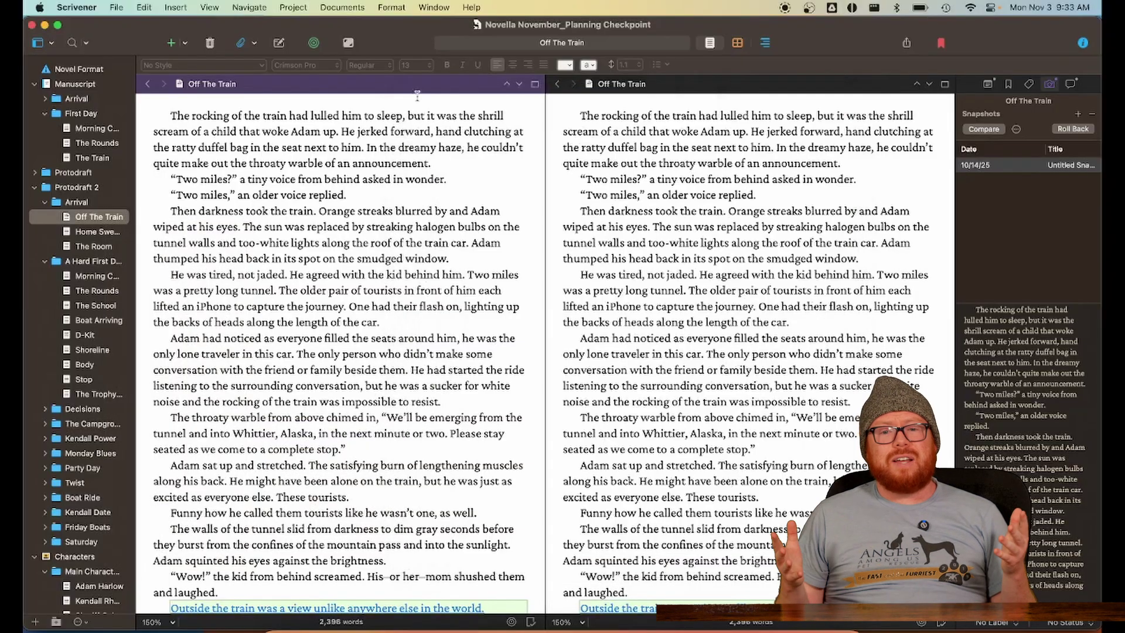
Open Off The Train in a copyholder, then close the split and copyholder panes
right_click(106, 222)
mouse_move(175, 422)
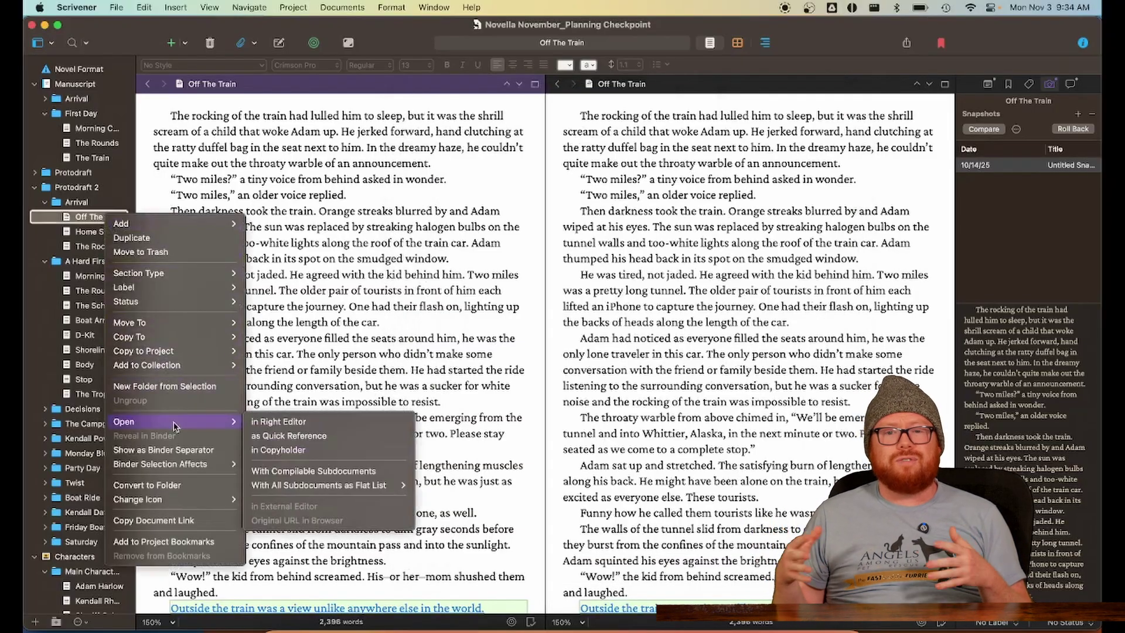
click(293, 448)
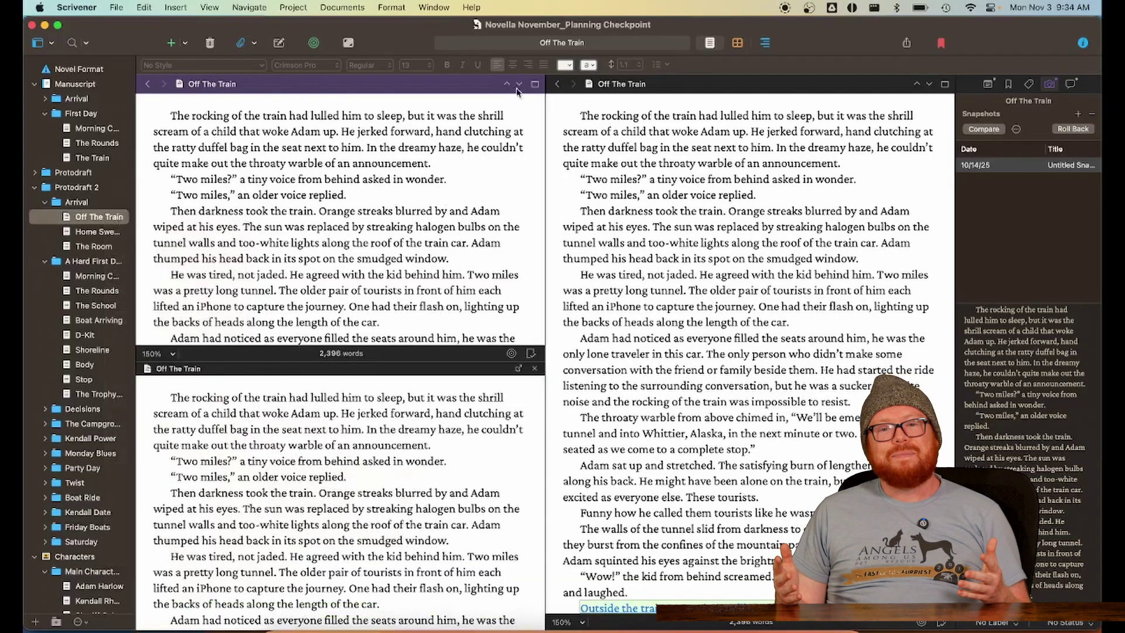
click(534, 84)
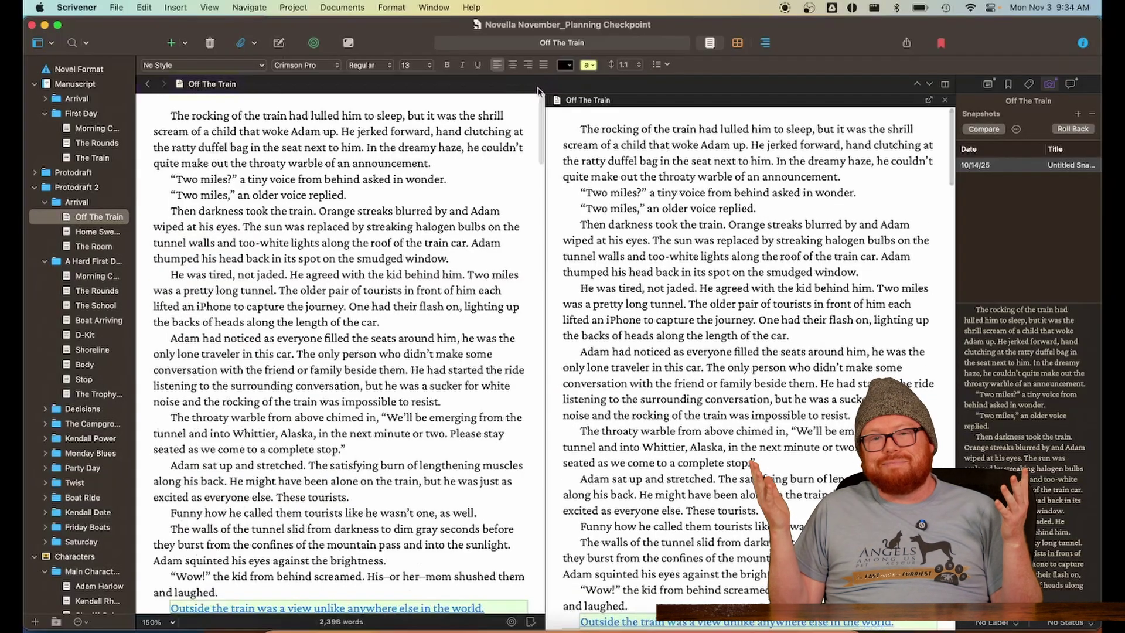
click(945, 102)
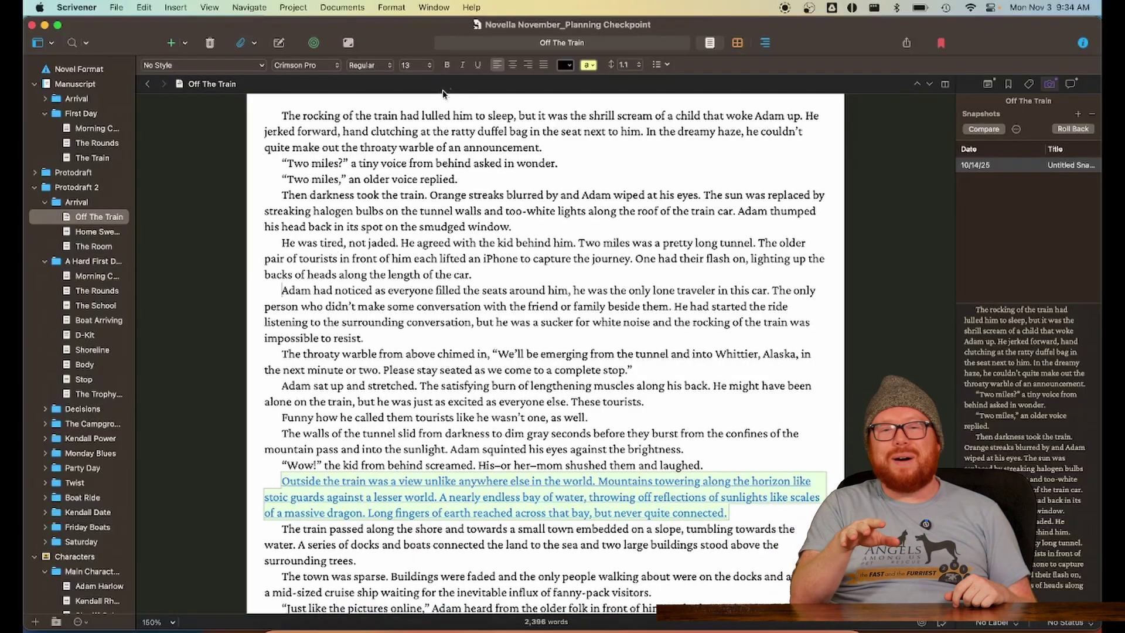
click(435, 7)
Open the Scrivener Manual in Preview, browse the Edit and Insert Menu pages, then close it
mouse_move(472, 7)
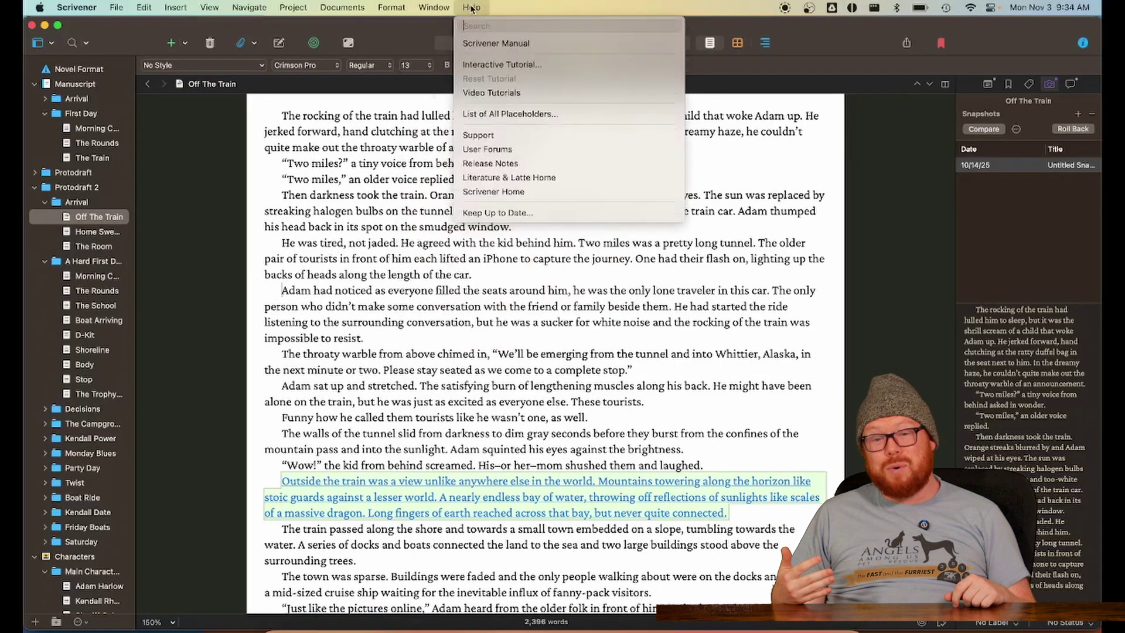
click(489, 47)
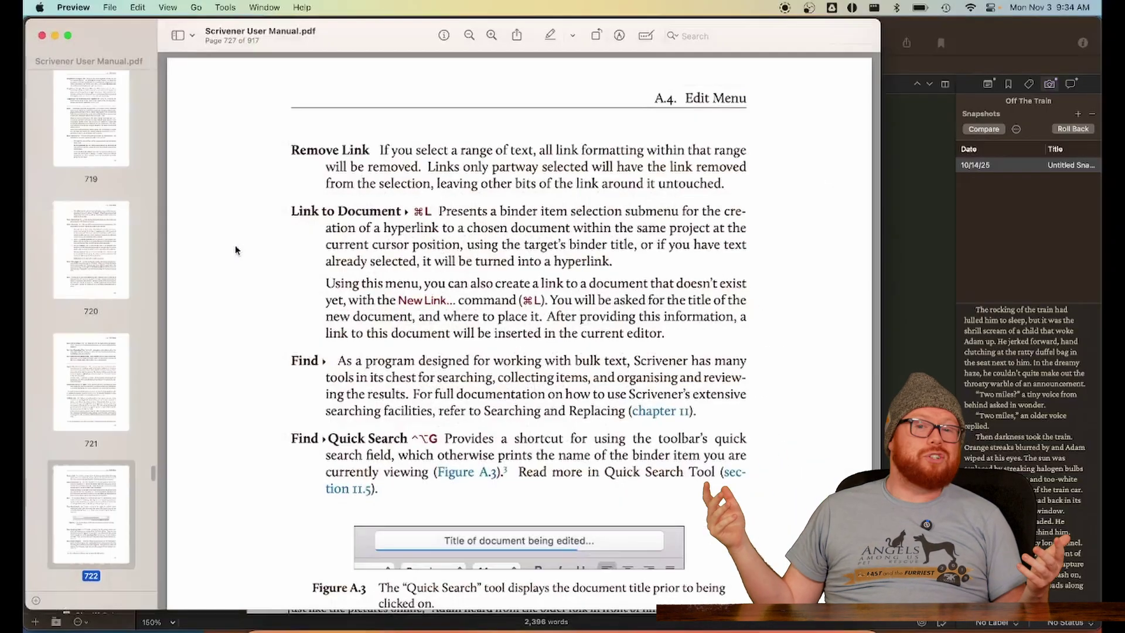
scroll(234, 250, up, 6)
scroll(235, 250, down, 20)
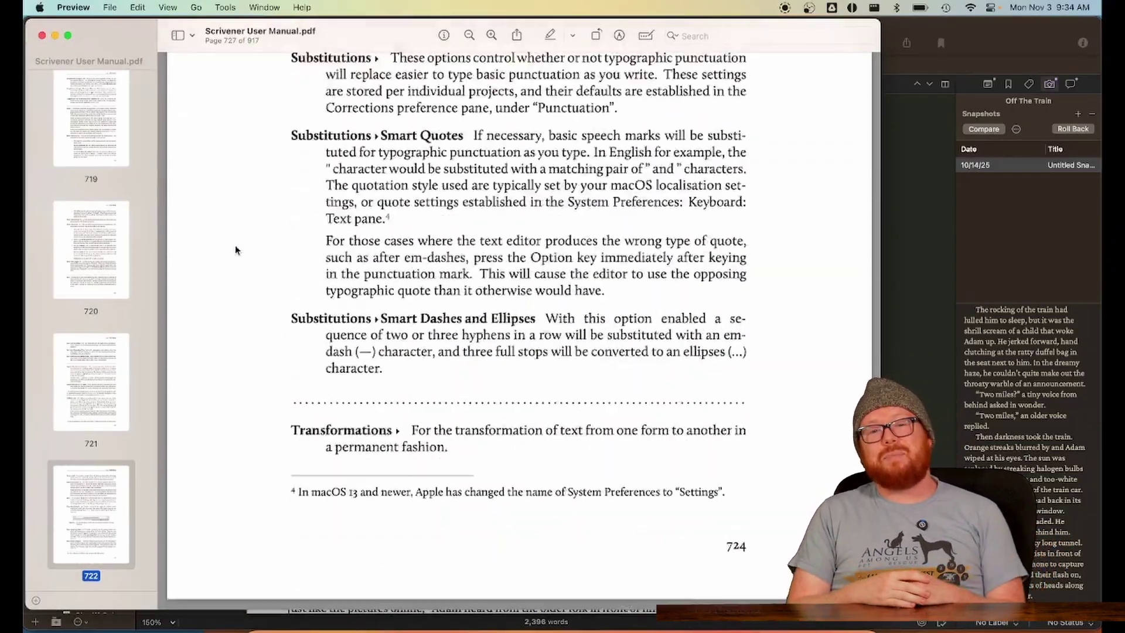
scroll(235, 250, down, 5)
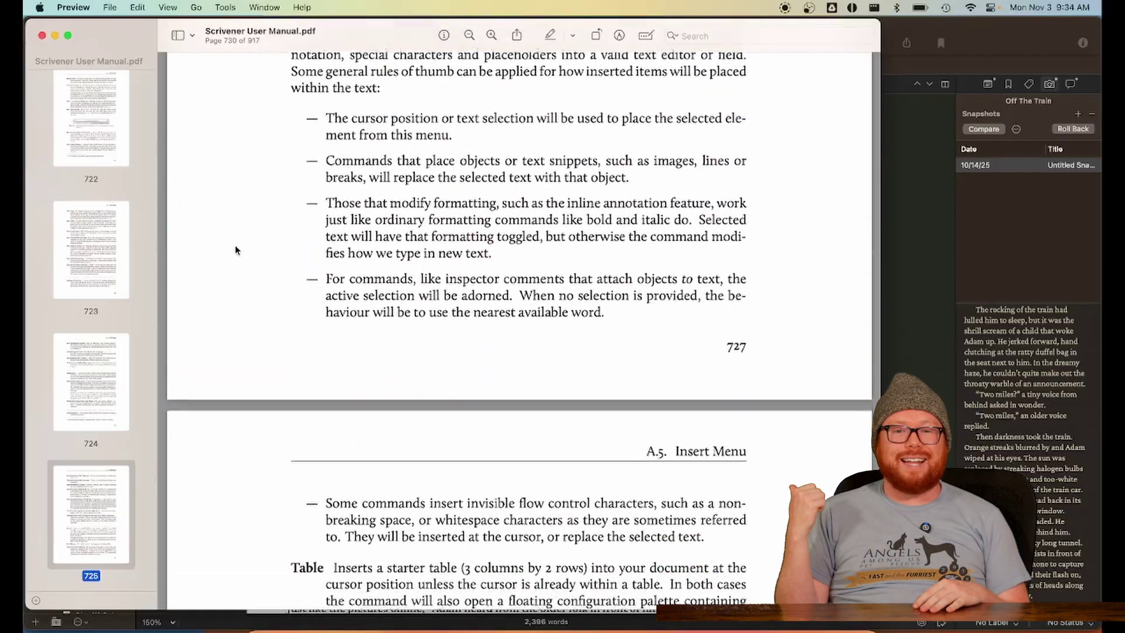
click(42, 36)
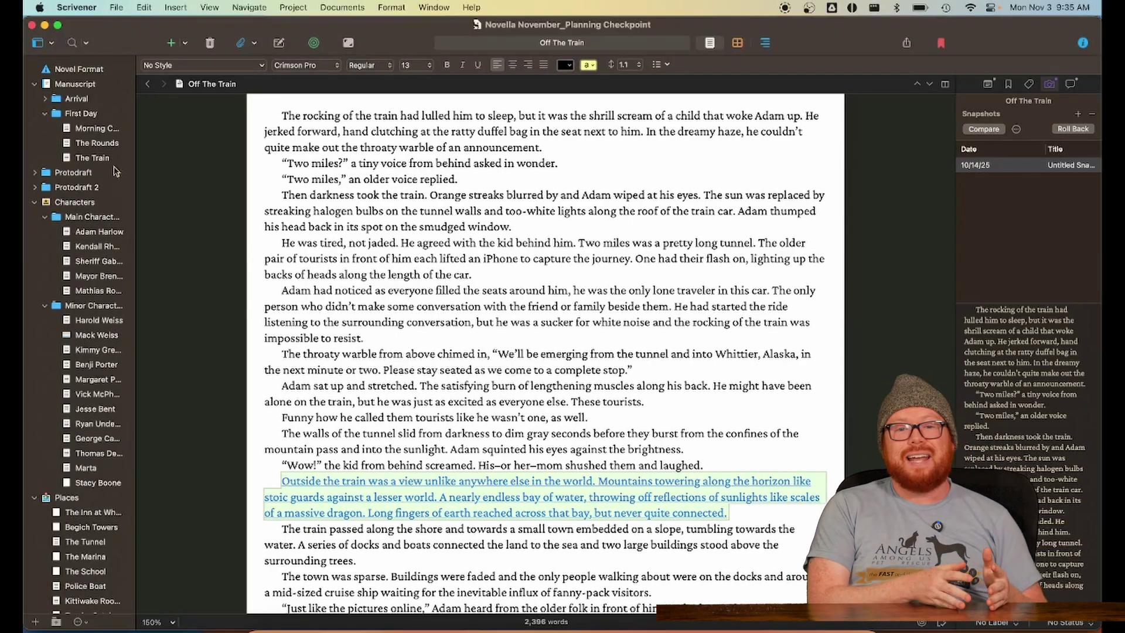
Select Arrival through The Train and take titled 'Pre Edit' snapshots of all of them
click(47, 100)
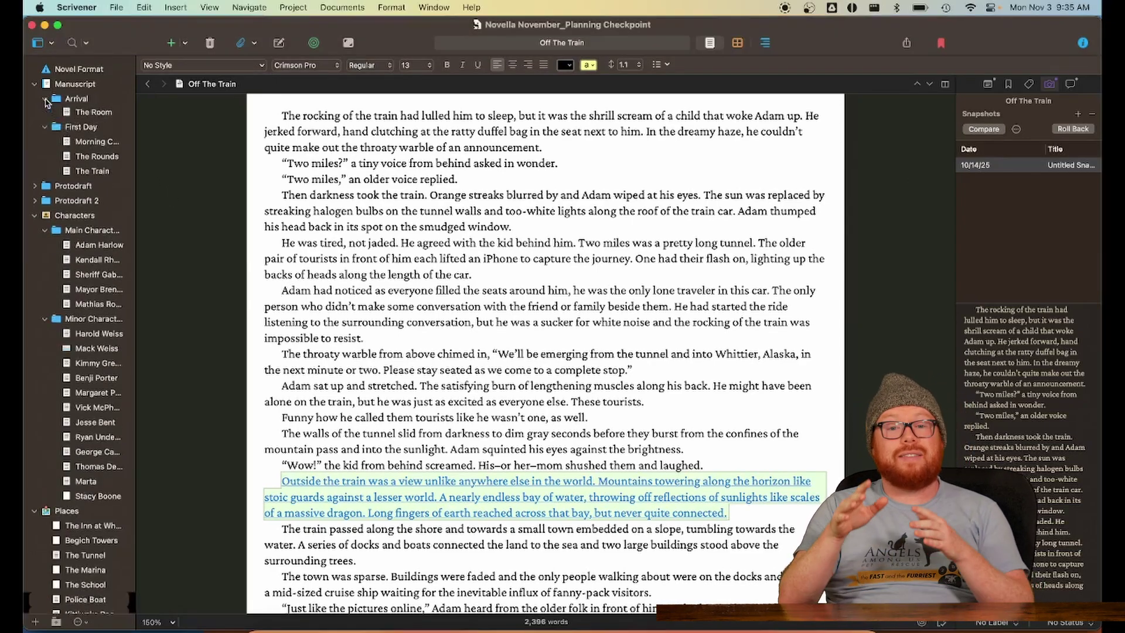
click(75, 105)
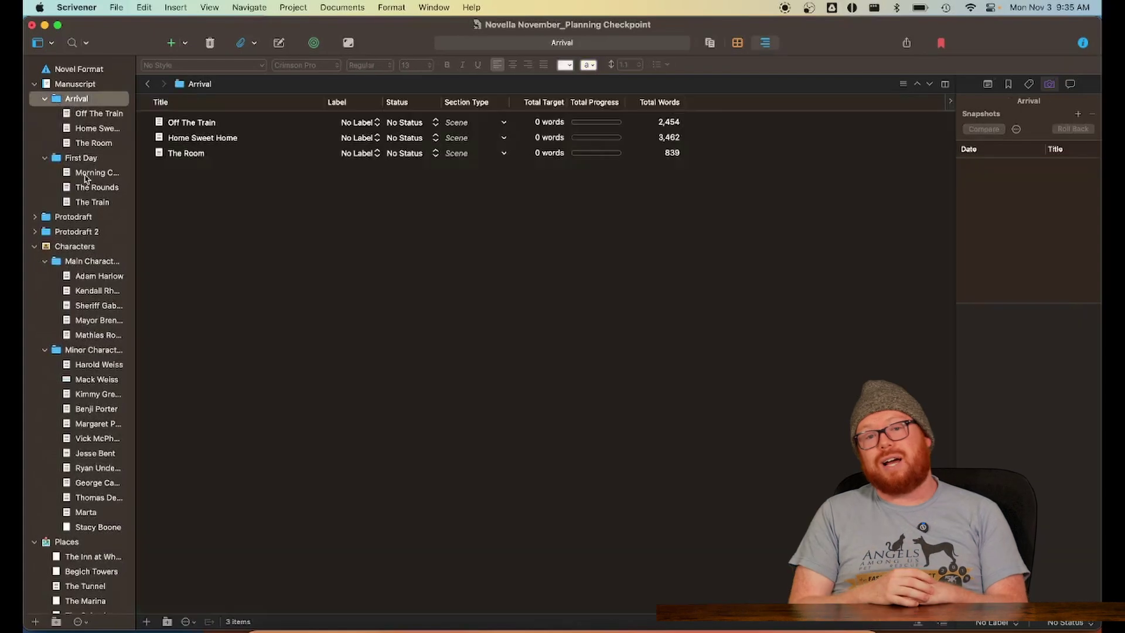
shift+click(88, 202)
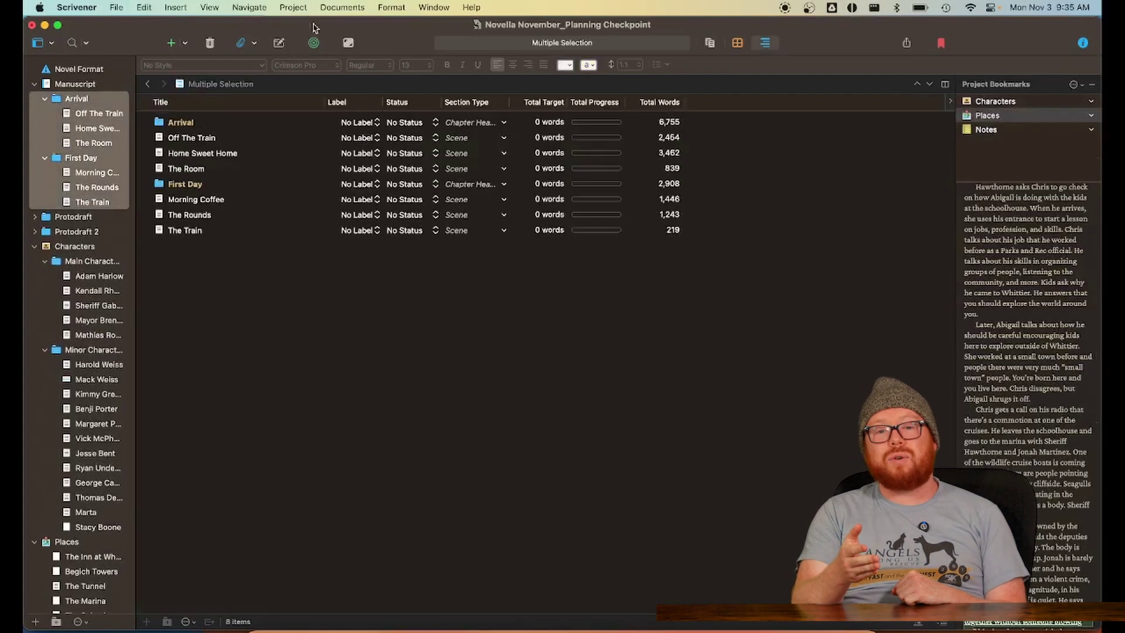
click(342, 7)
mouse_move(350, 27)
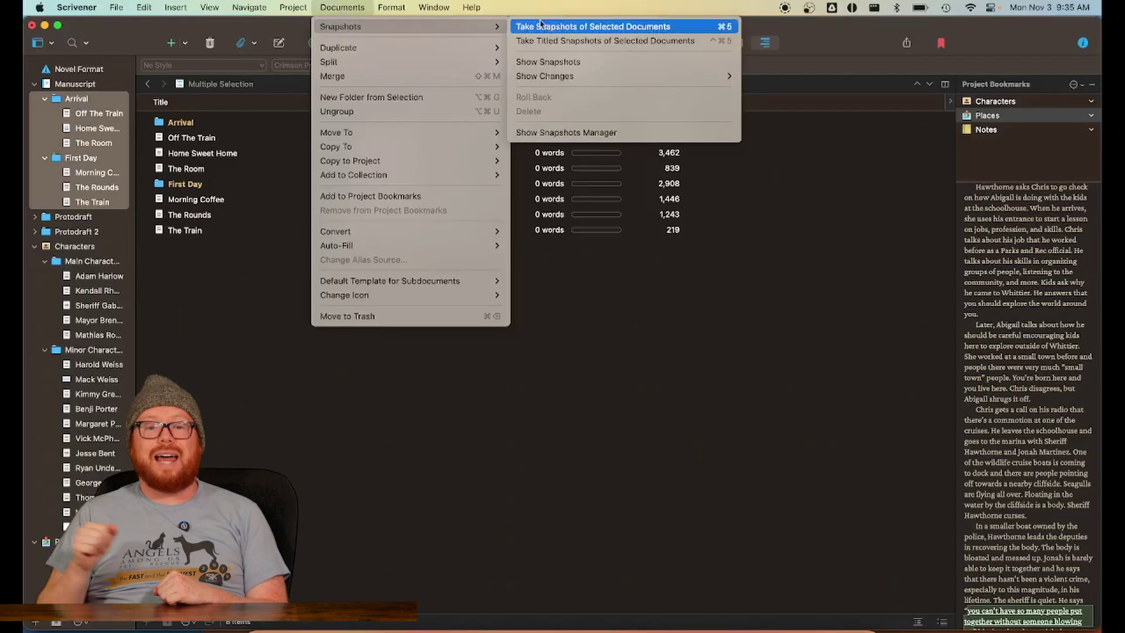
click(565, 41)
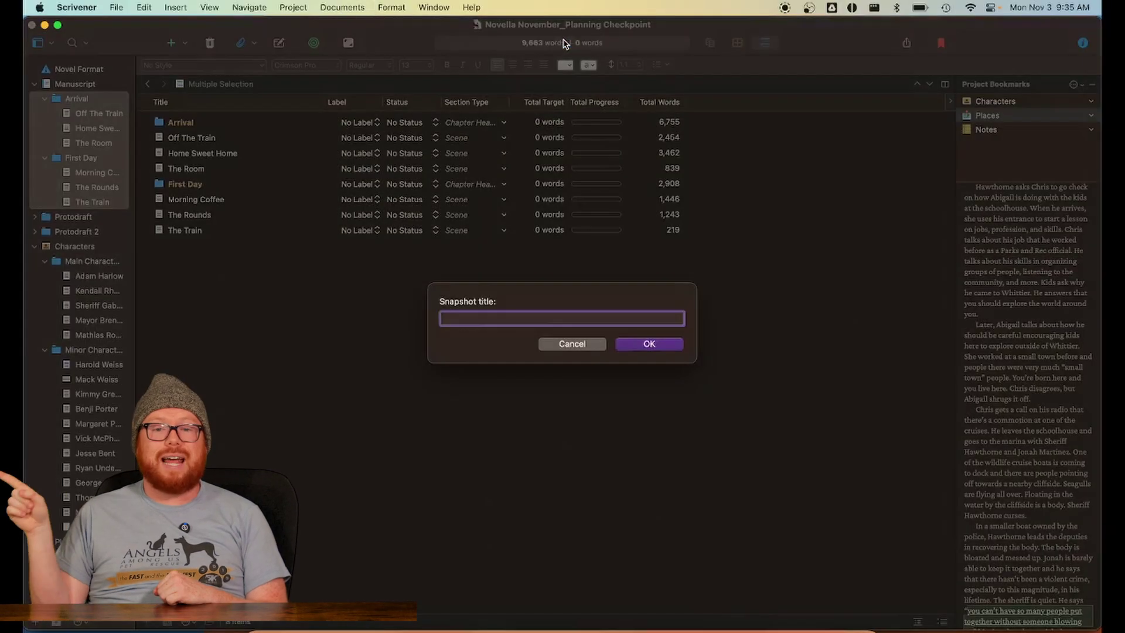
text(Pre )
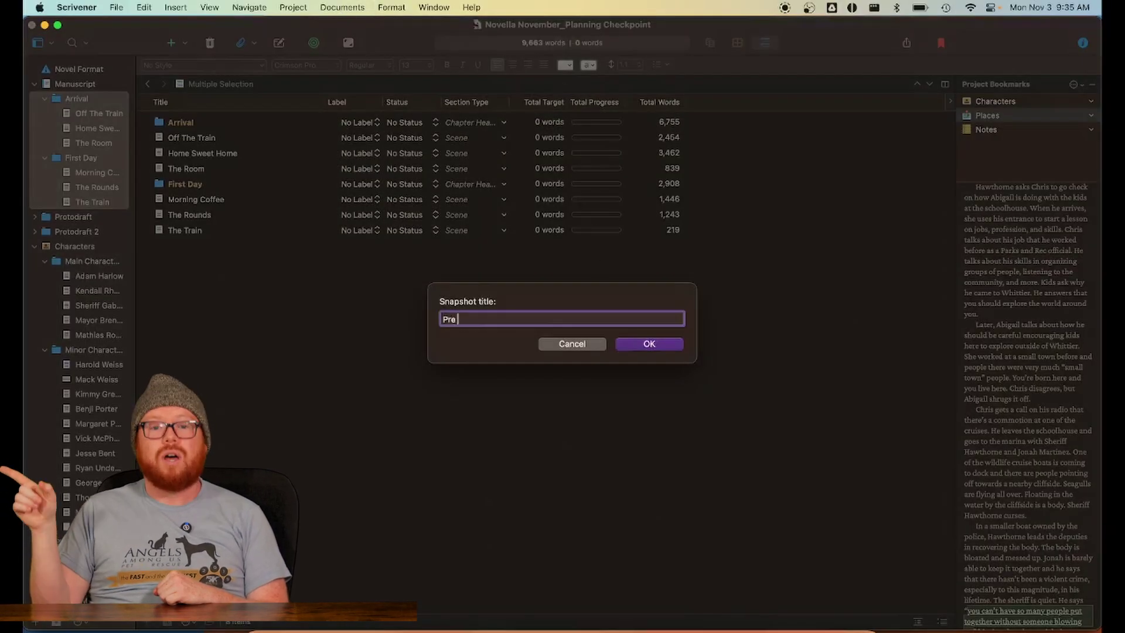
text(Edit)
click(659, 346)
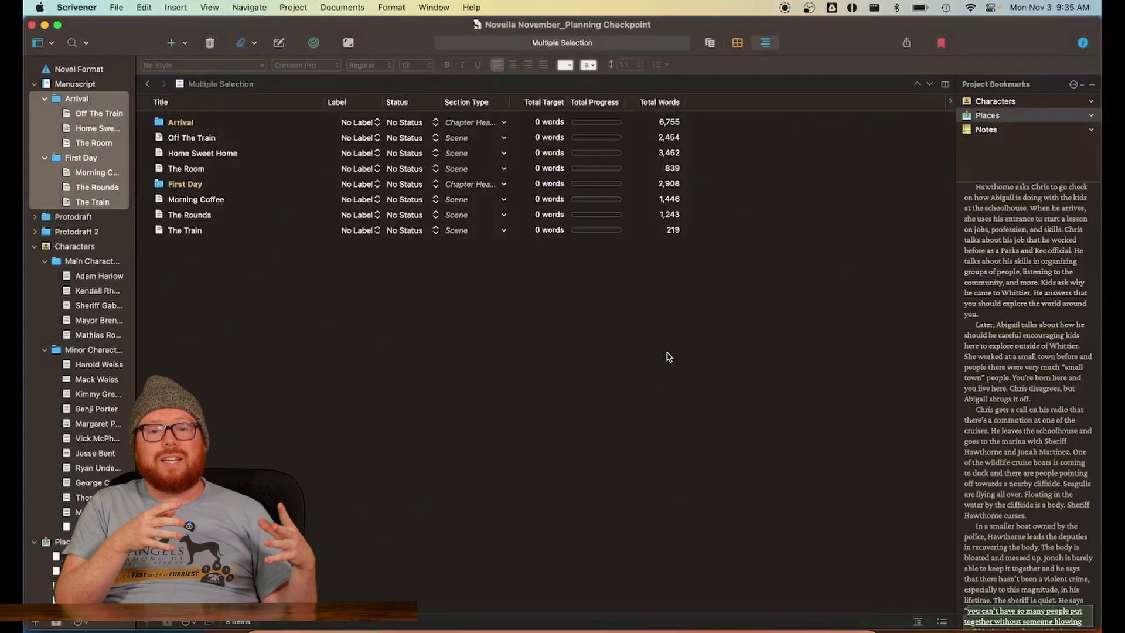
Select Off The Train and inspect its snapshots, including the new Pre Edit one
click(114, 115)
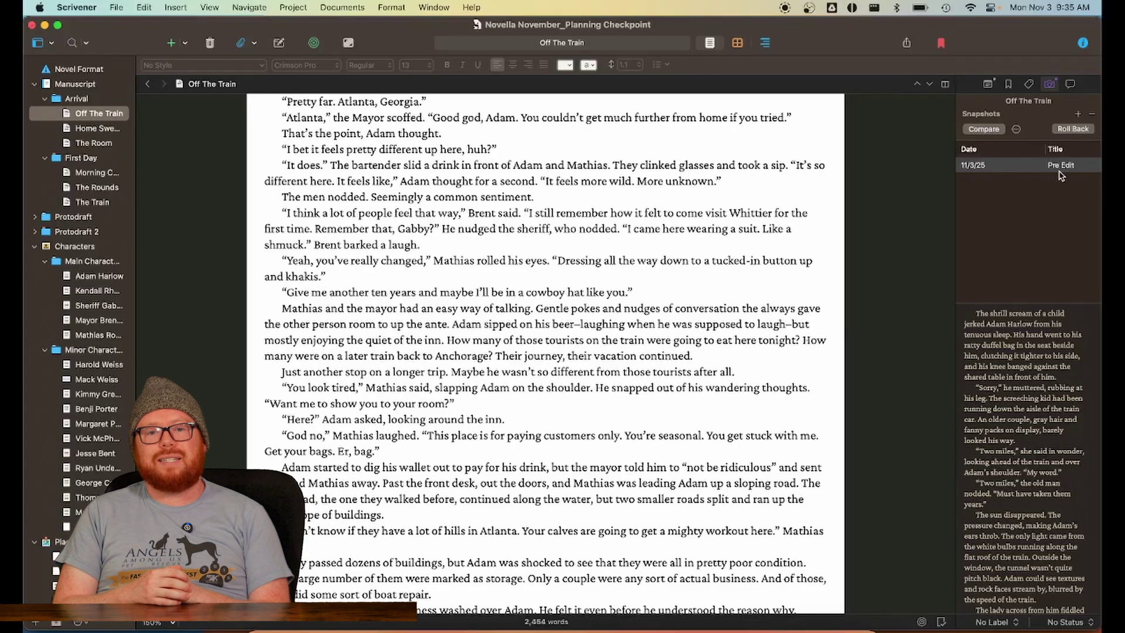
scroll(1033, 369, up, 3)
scroll(1033, 369, down, 3)
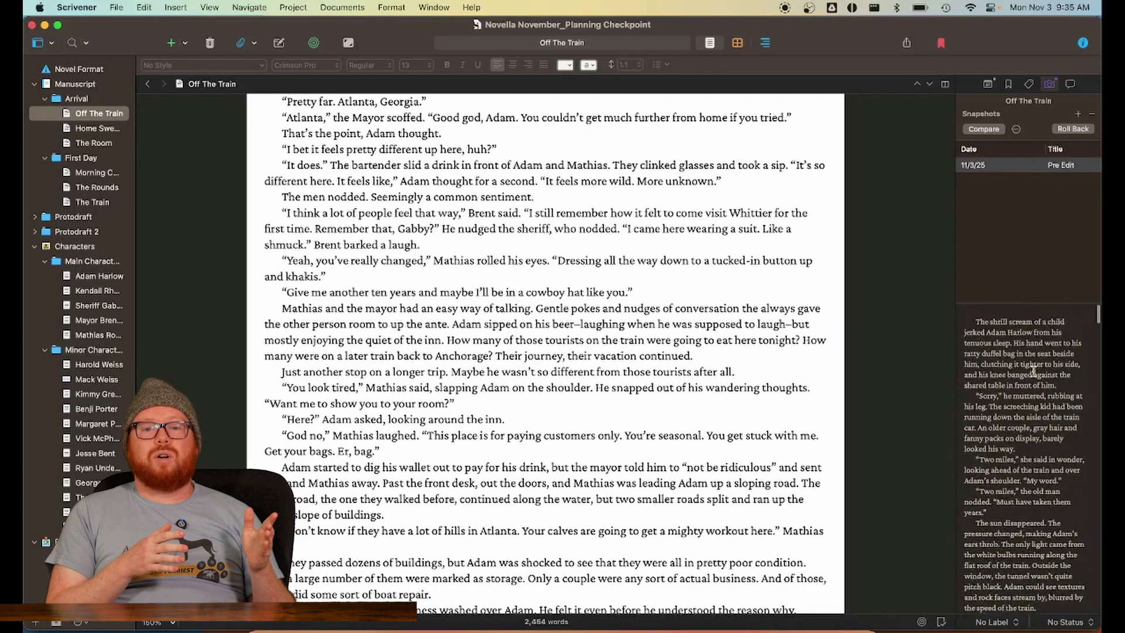
scroll(1033, 369, up, 3)
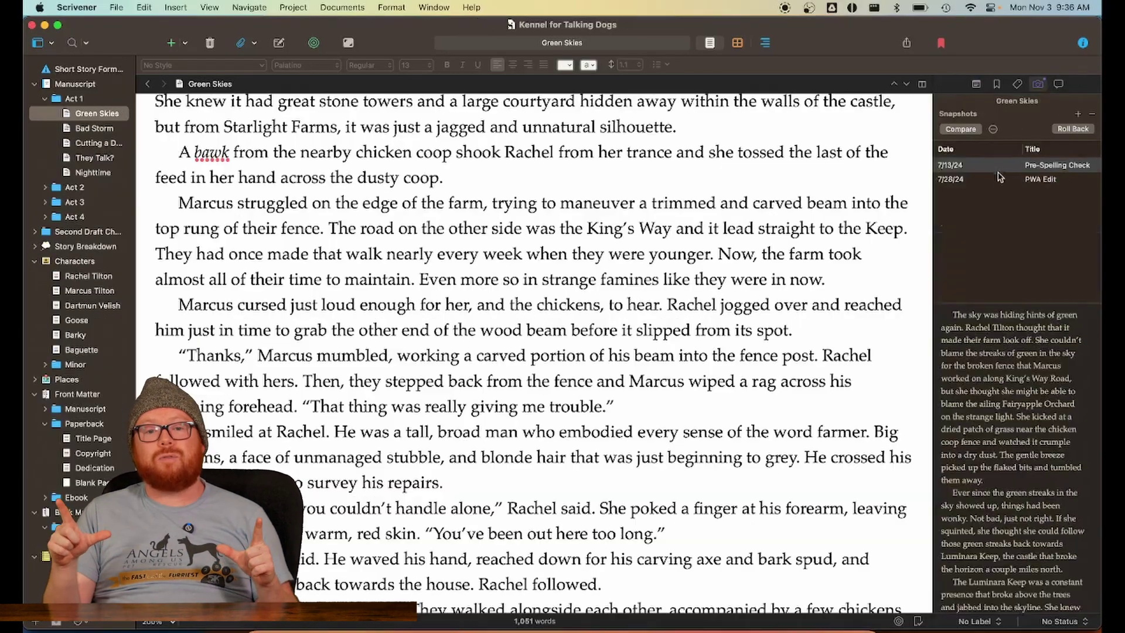
click(996, 169)
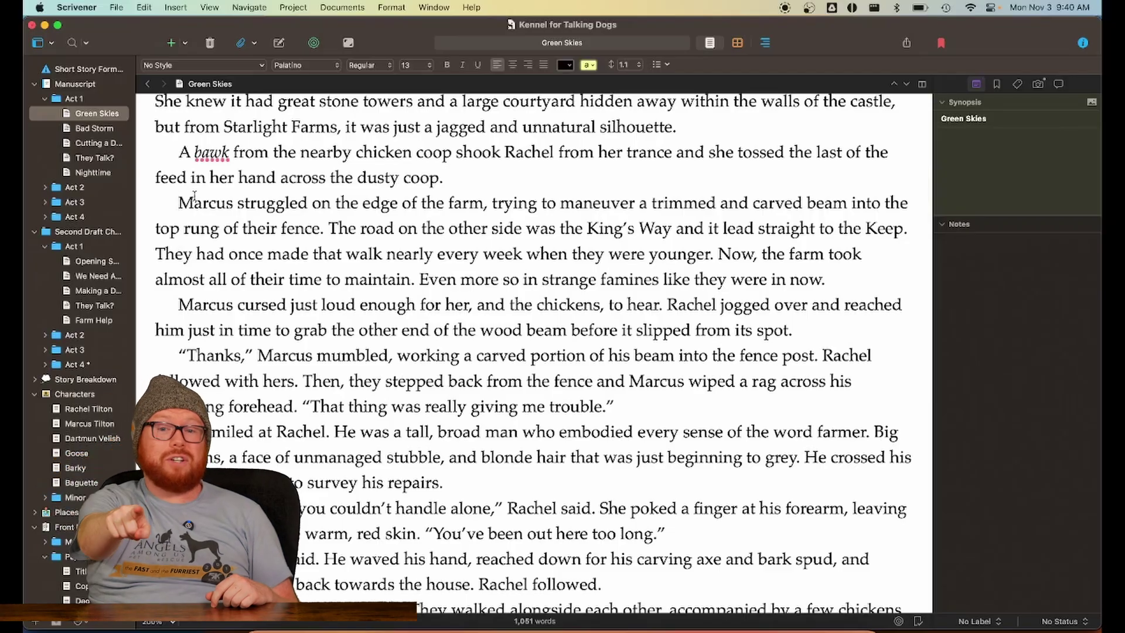
Switch Green Skies into First Revision mode
click(390, 8)
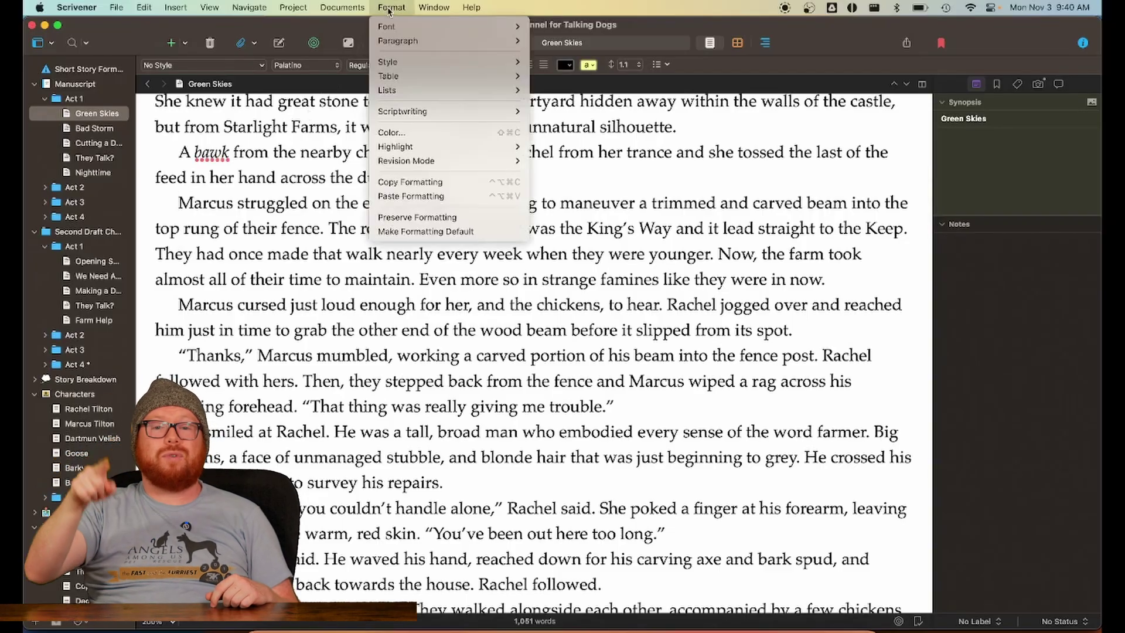
mouse_move(448, 165)
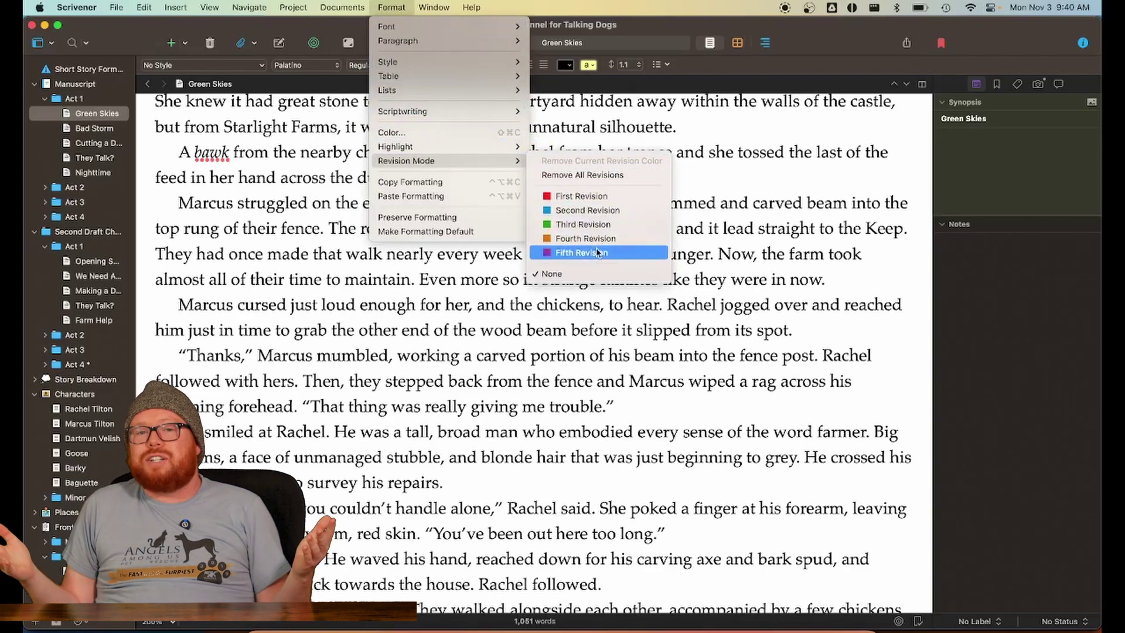
click(597, 196)
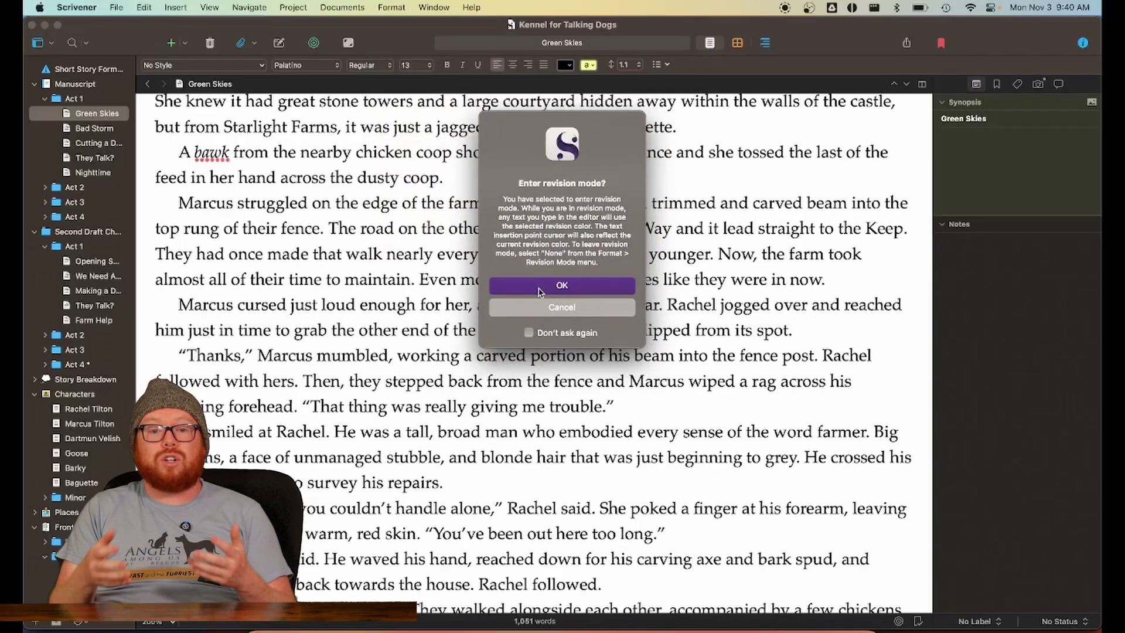
click(540, 287)
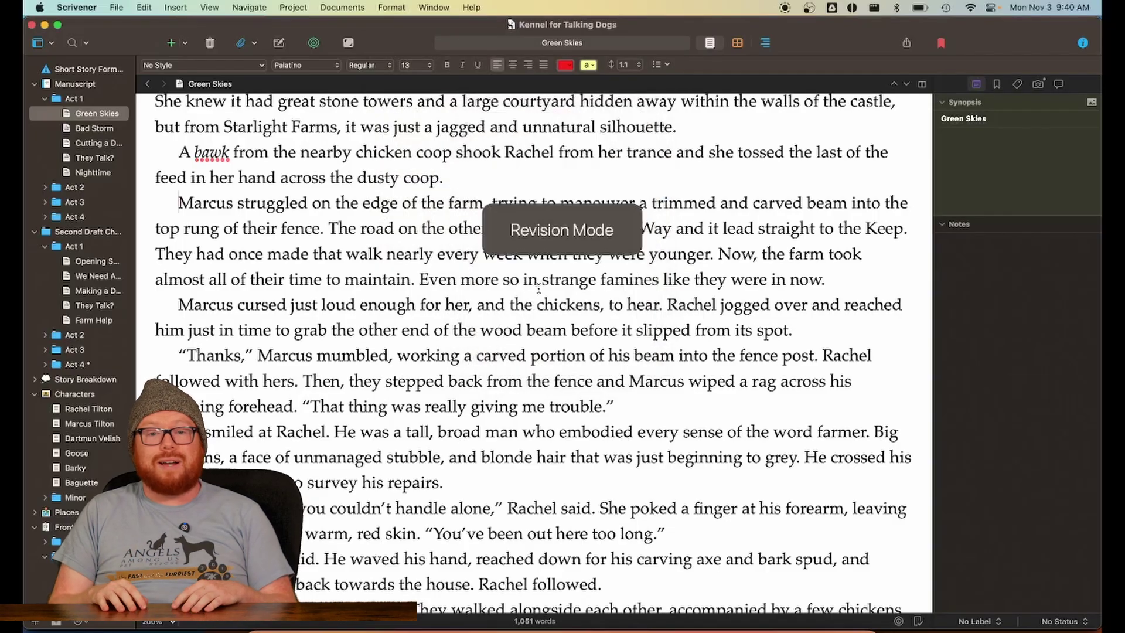
Type 'Test test' in red before 'Marcus cursed', then undo it
click(179, 304)
text(Test test)
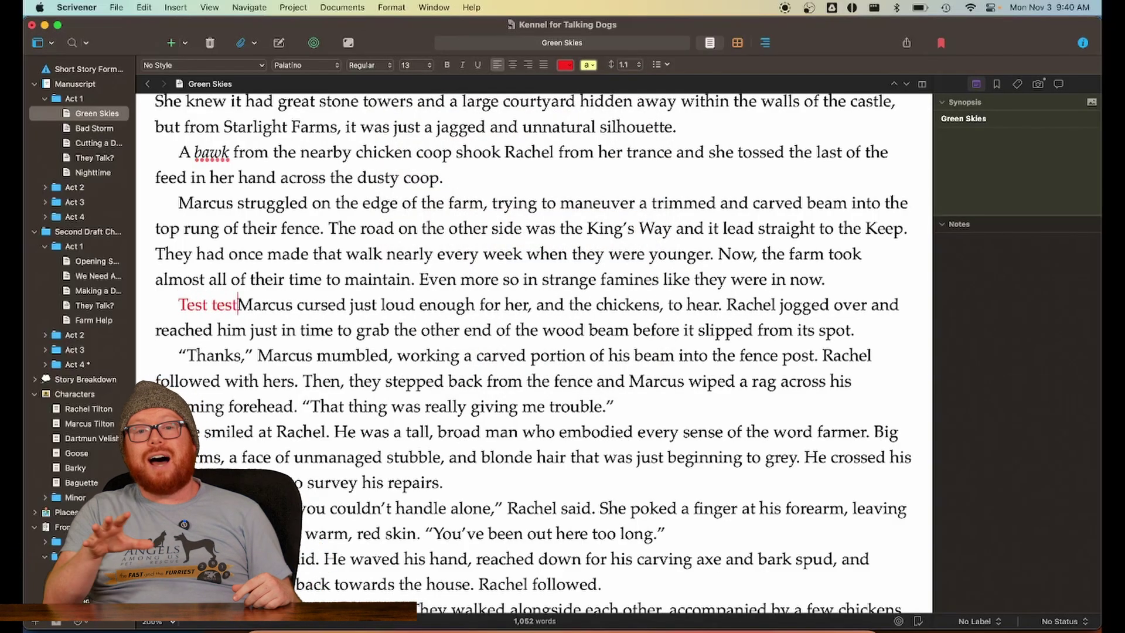
key(super+z)
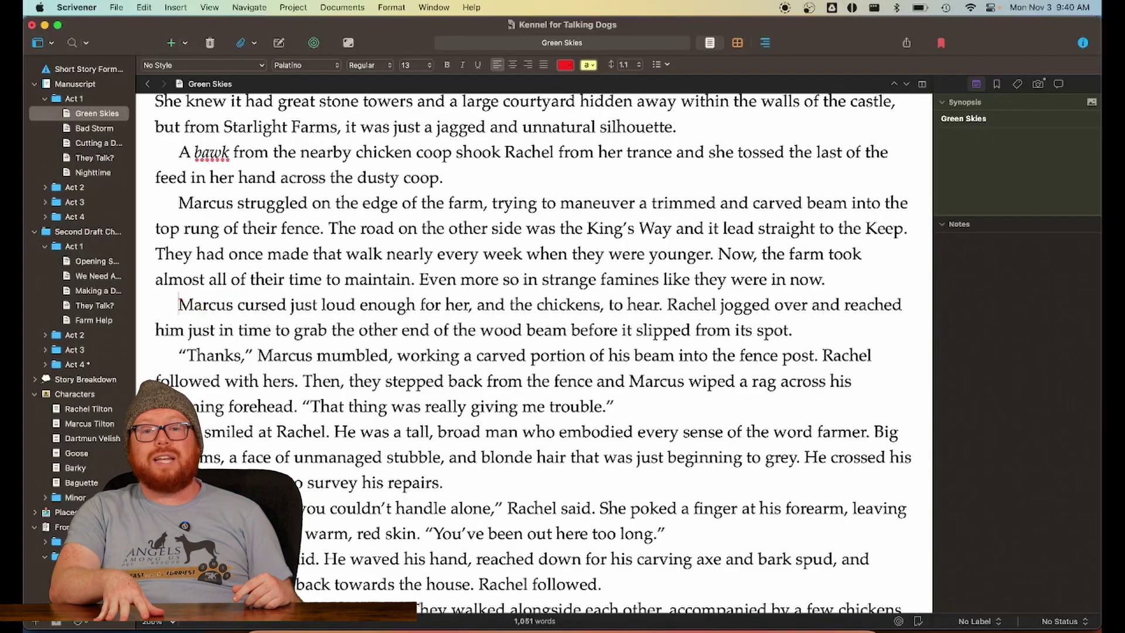
click(81, 263)
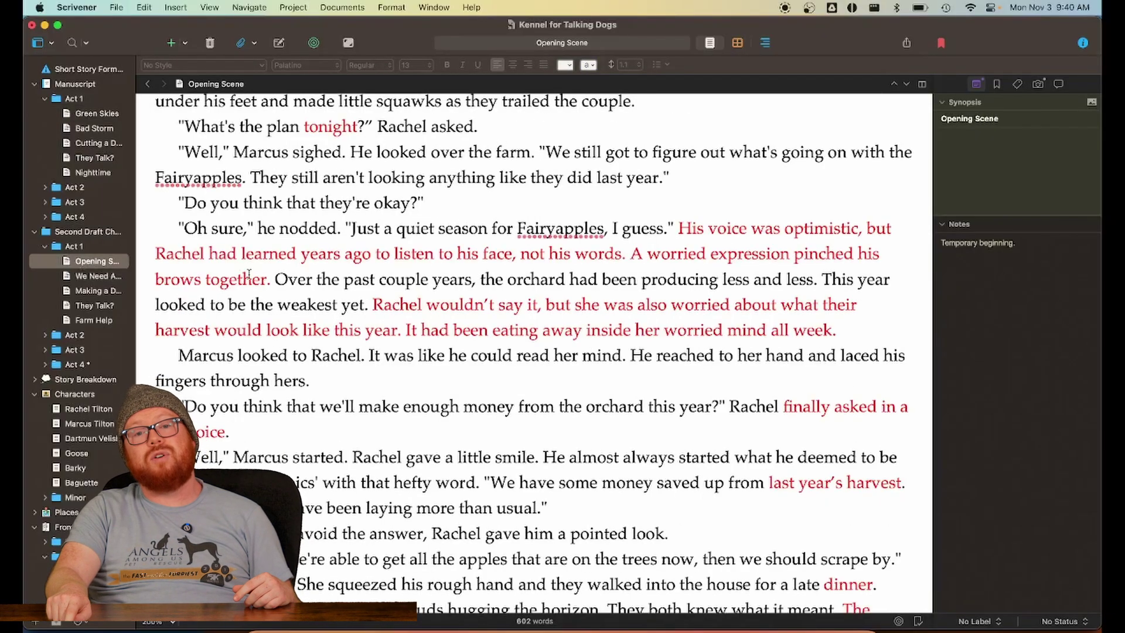
scroll(249, 274, up, 10)
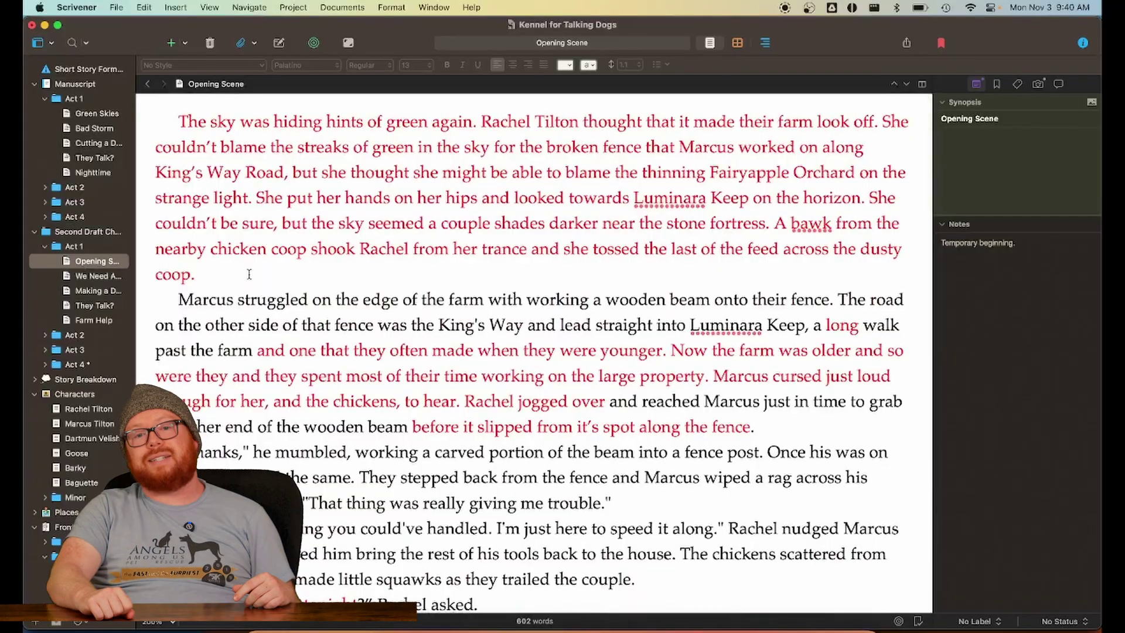
scroll(249, 274, down, 10)
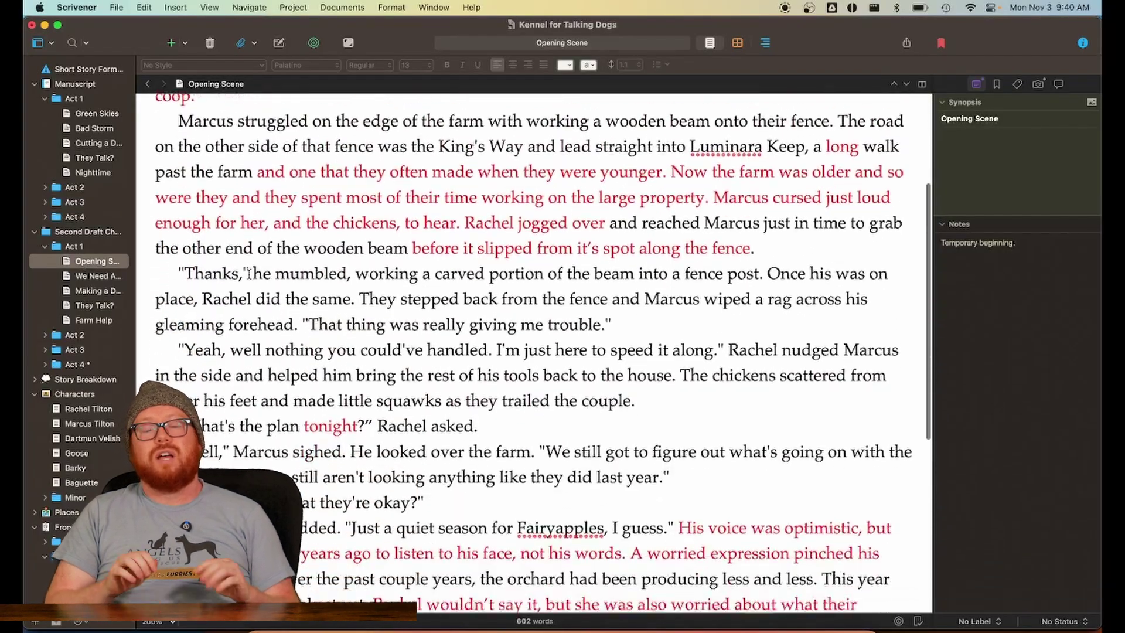
scroll(249, 275, down, 5)
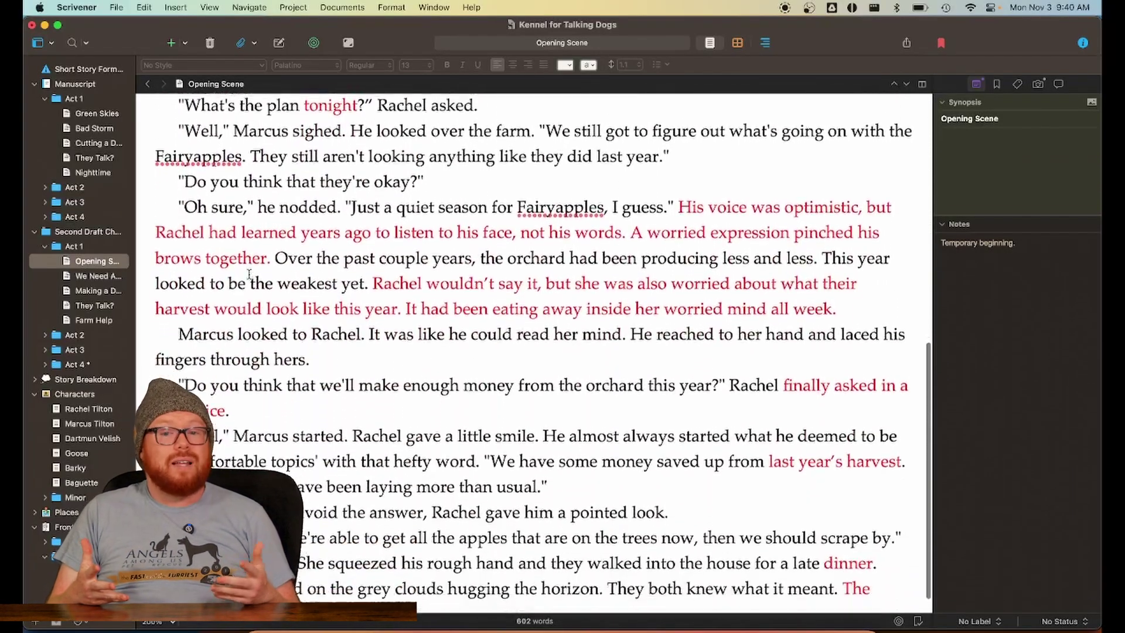
drag(192, 310, 363, 311)
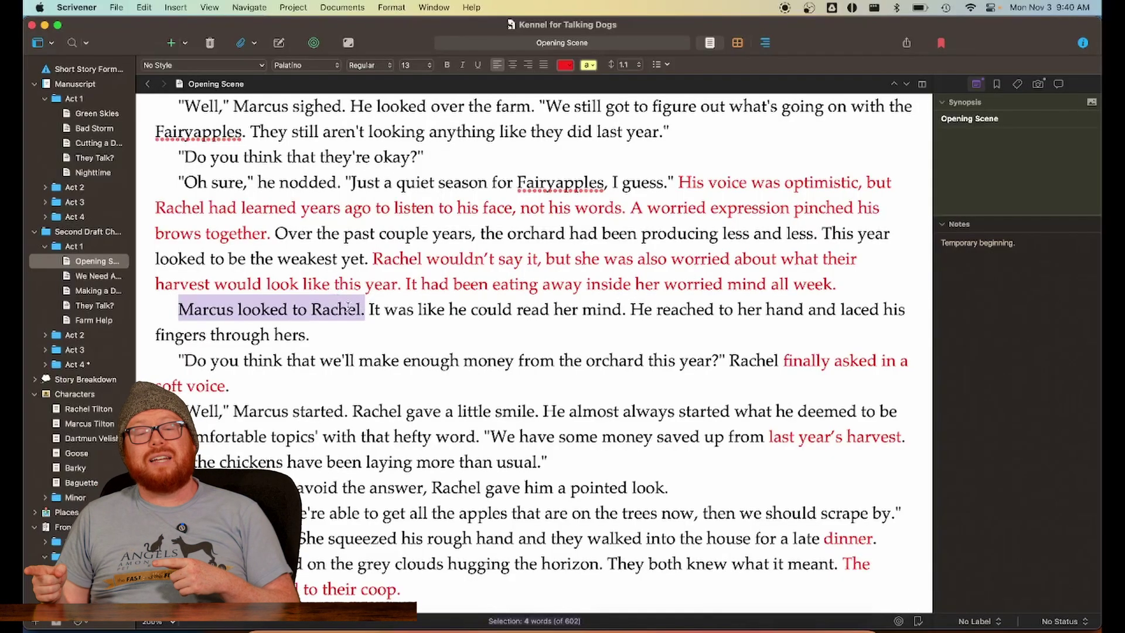
click(368, 310)
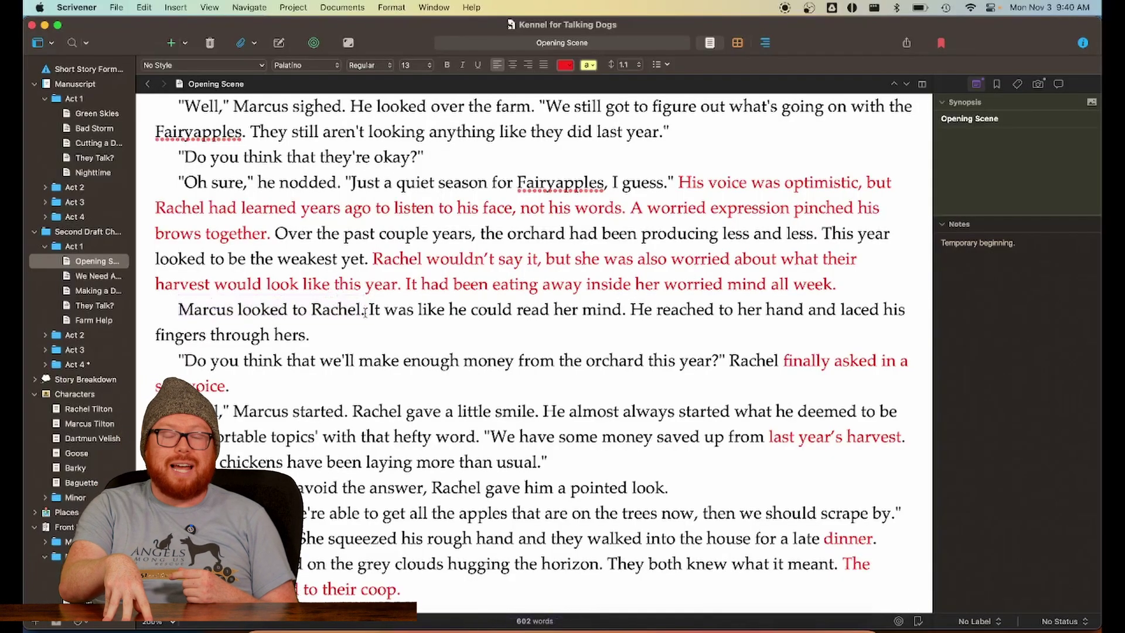
scroll(365, 312, up, 10)
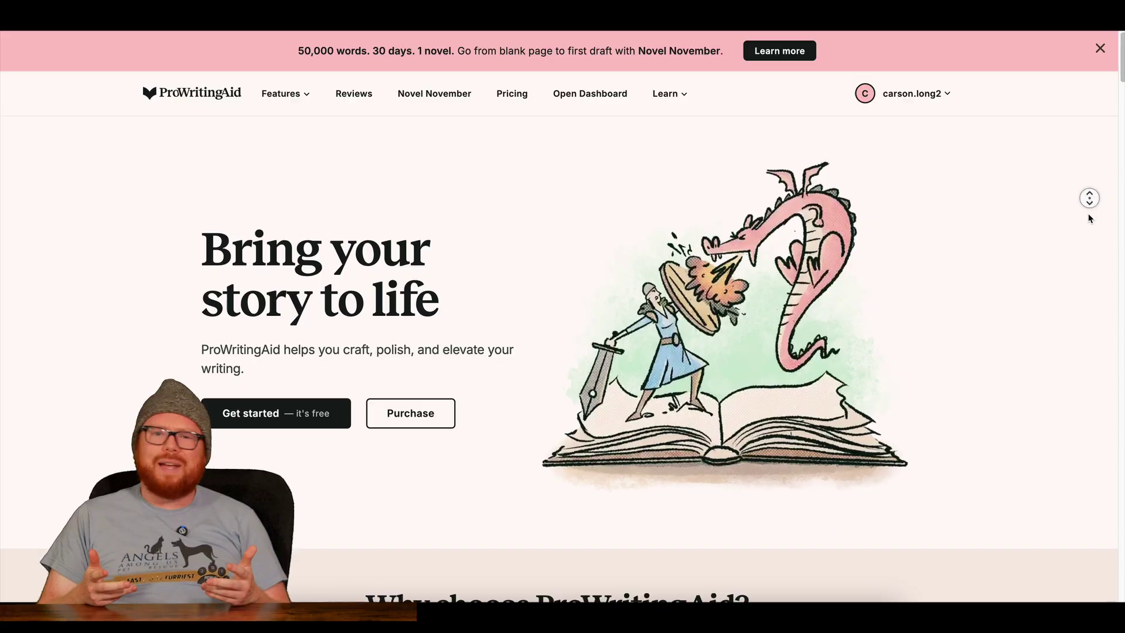
scroll(1089, 218, down, 6)
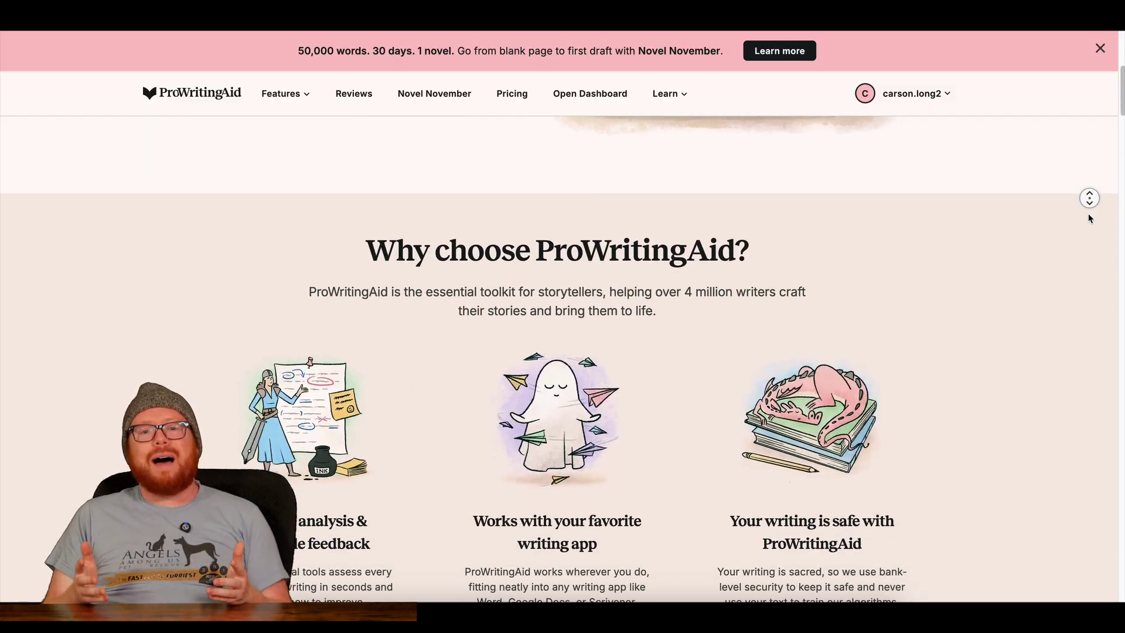
Scroll down the ProWritingAid homepage to the 'Actionable advice to improve your writing' section
scroll(1089, 218, down, 8)
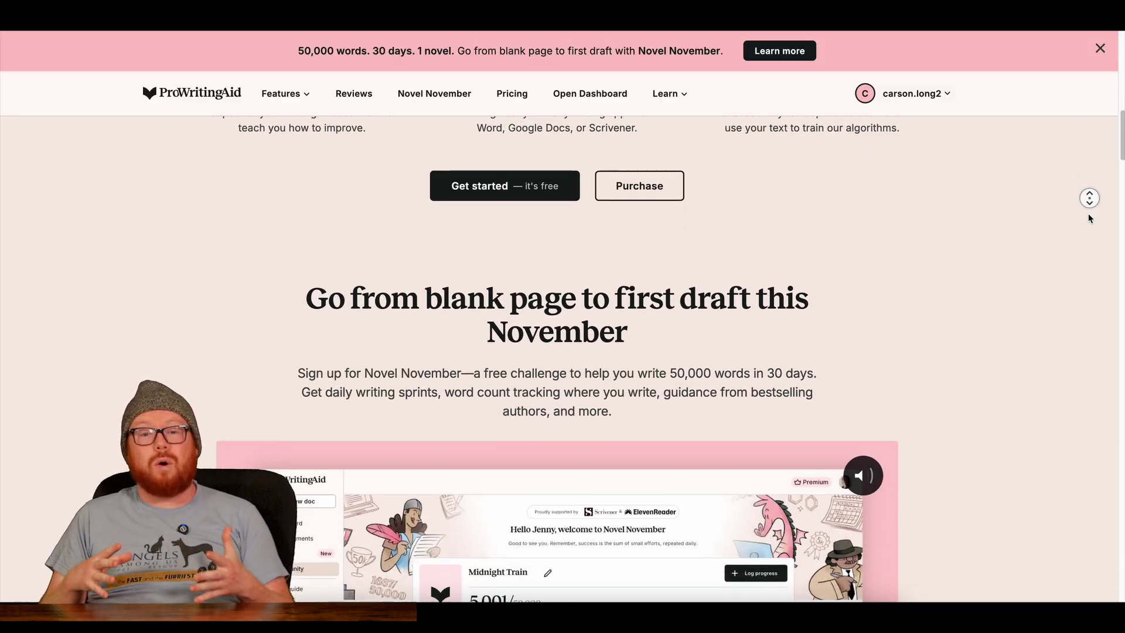
scroll(1089, 218, down, 8)
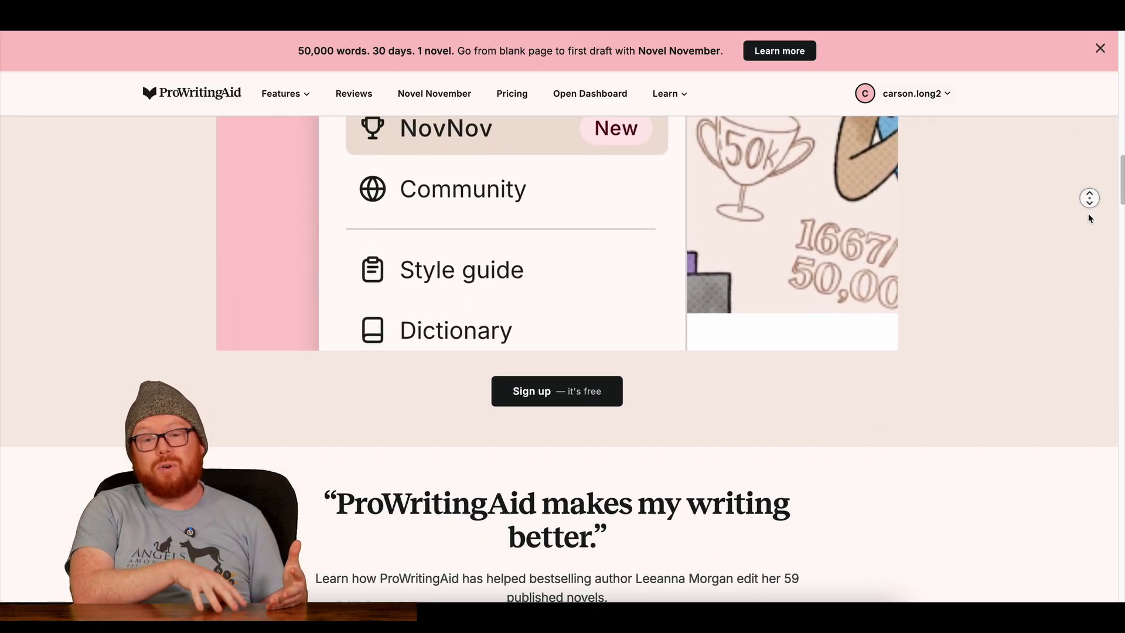
scroll(1089, 217, down, 6)
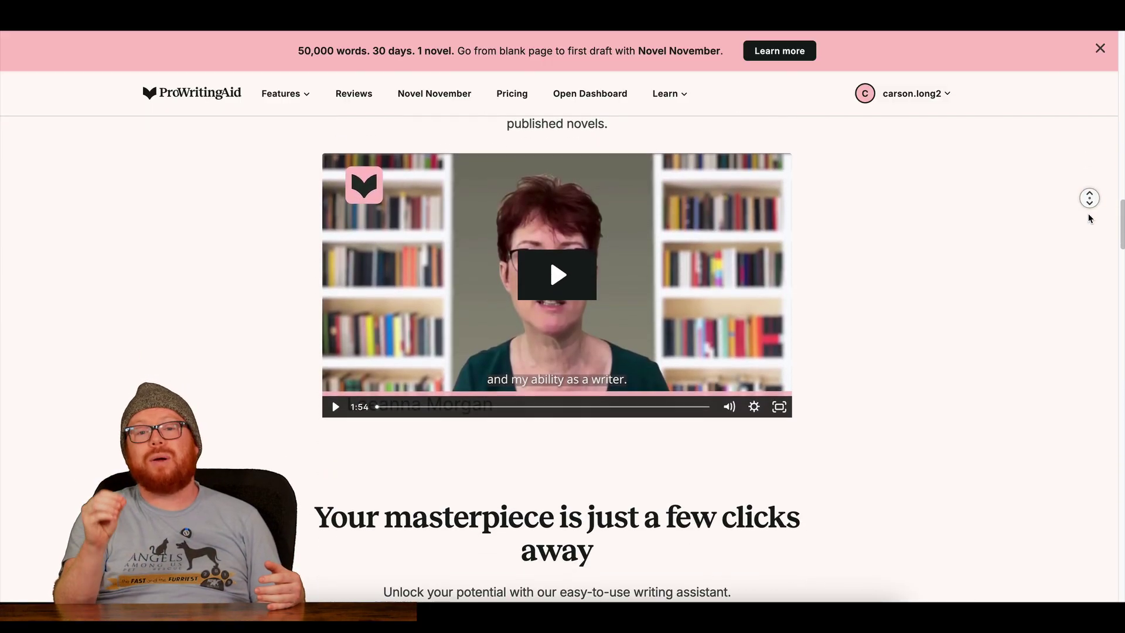
scroll(1089, 218, down, 6)
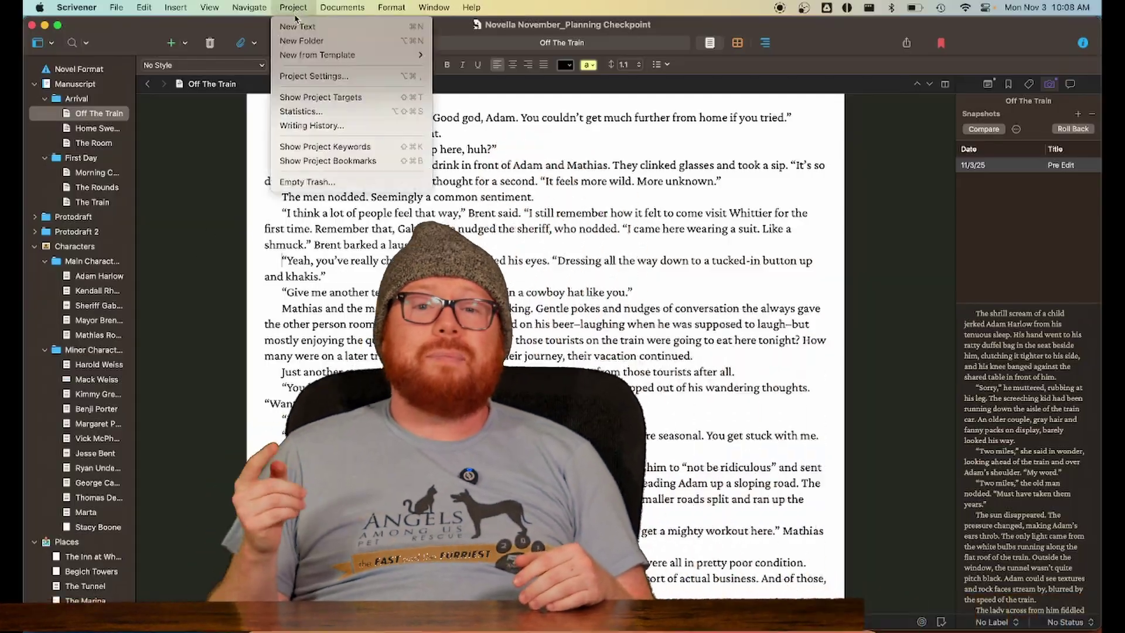
Add 'Snuffalufagus' to the project's auto-complete list with General Text scope
click(321, 76)
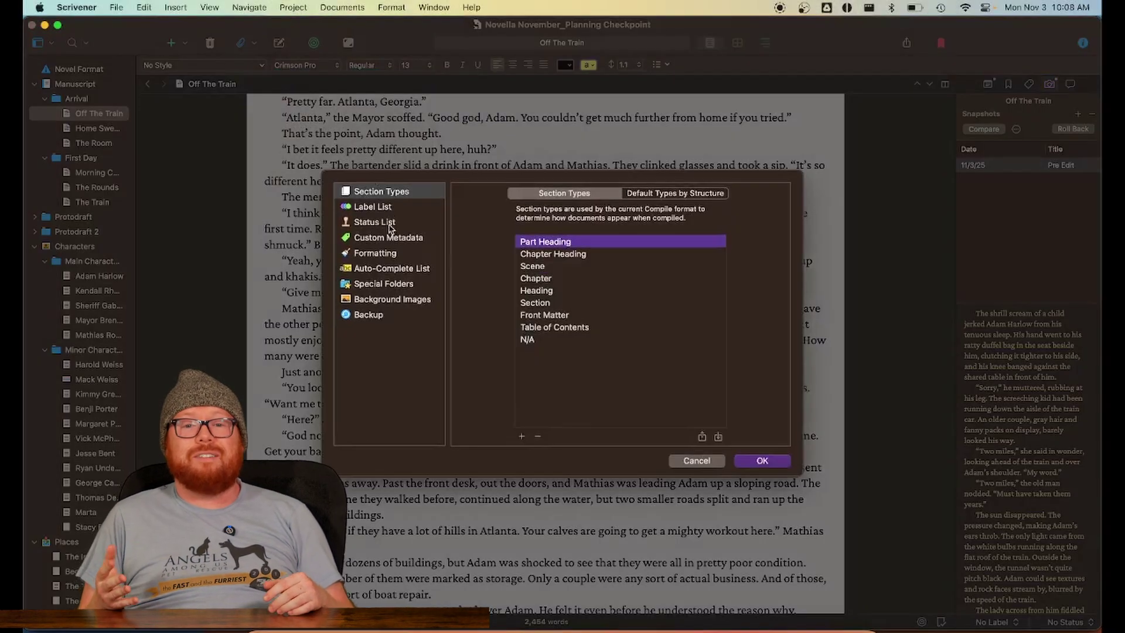
click(390, 270)
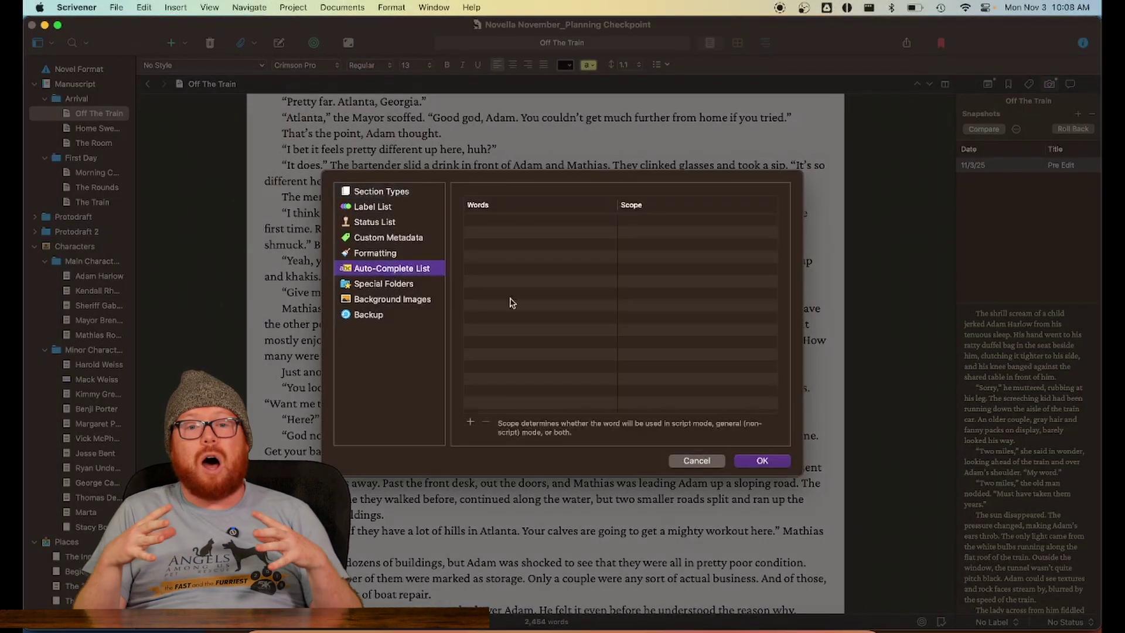
click(471, 422)
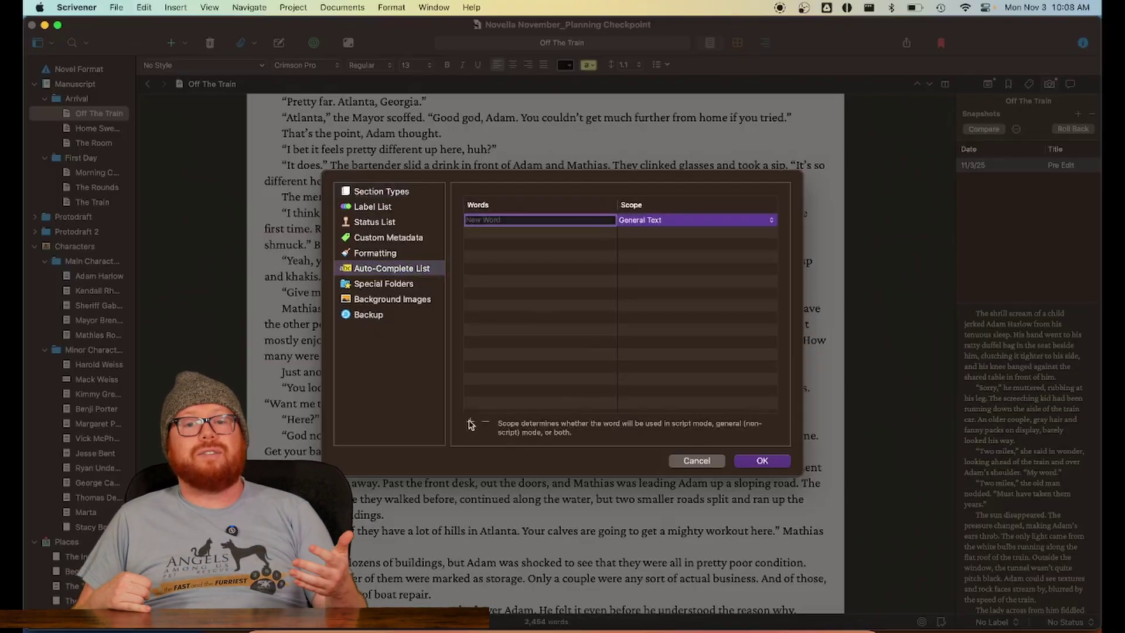
text(Snuffalufagus)
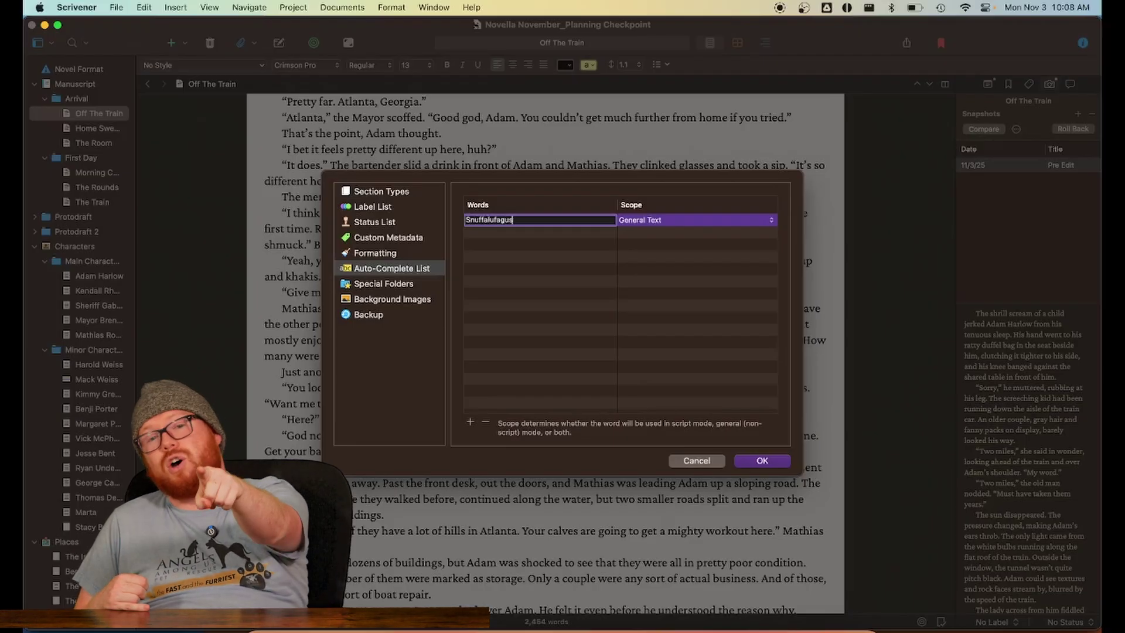
click(764, 460)
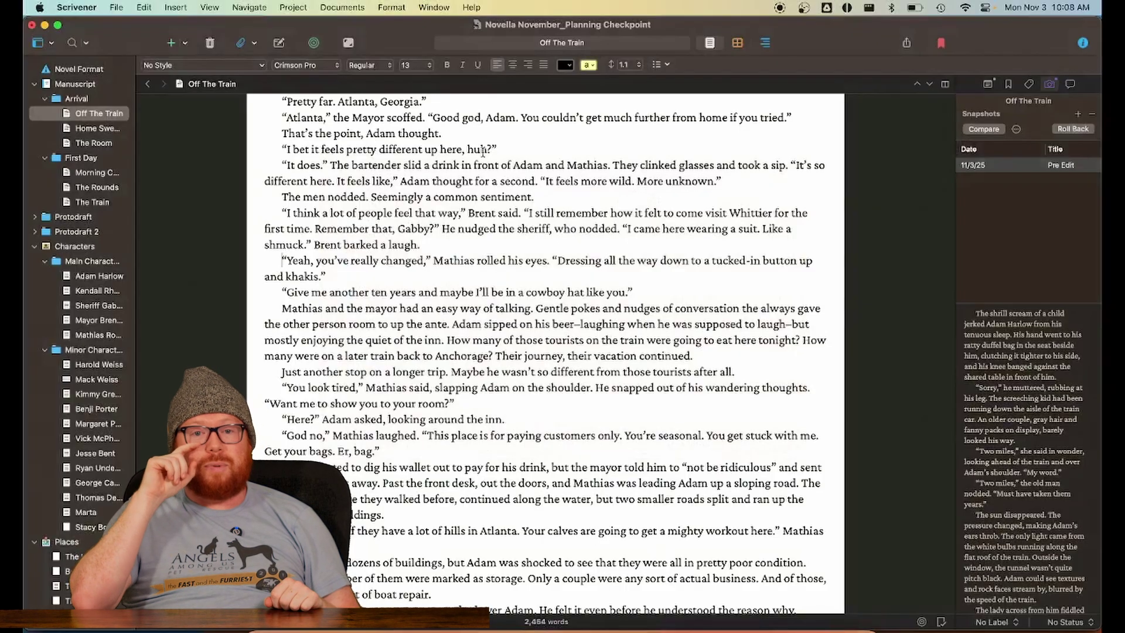
Cycle the editor through corkboard and outliner views, then return to text view
key(super+2)
key(super+3)
key(super+1)
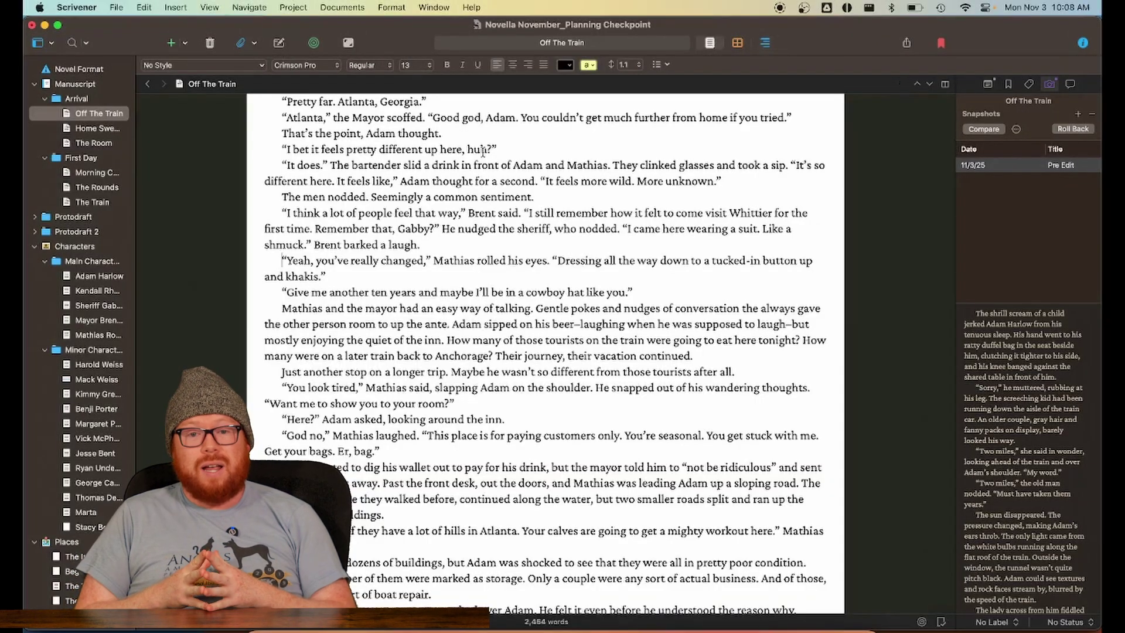
Toggle Composition Mode on and off, then add a new folder under Arrival with a document titled 'Wow!'
key(super+alt+f)
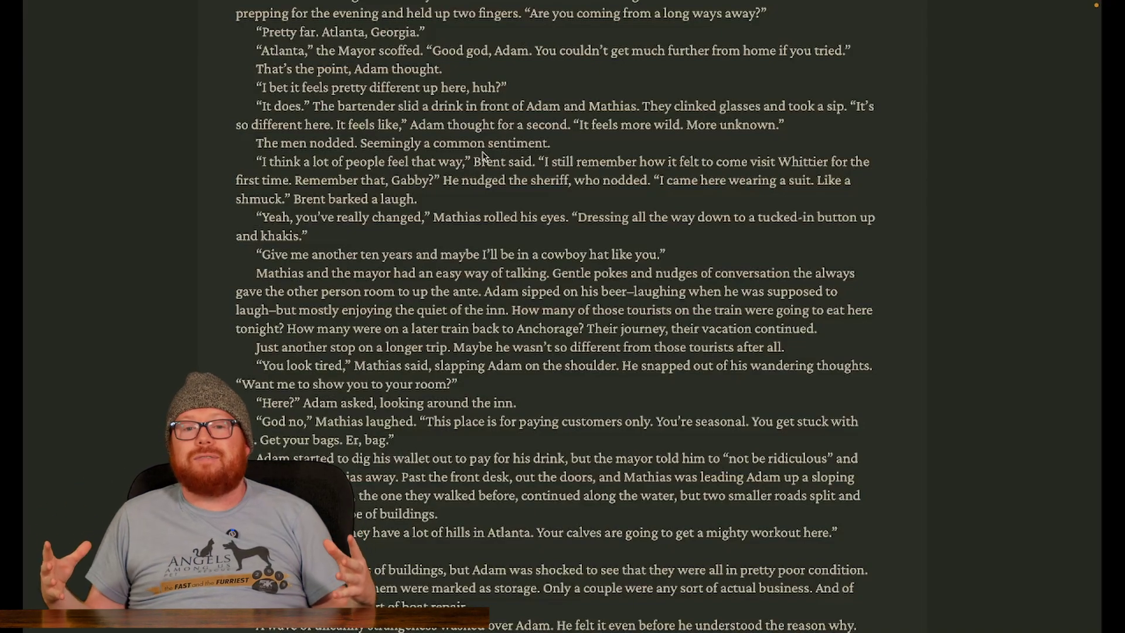
key(Escape)
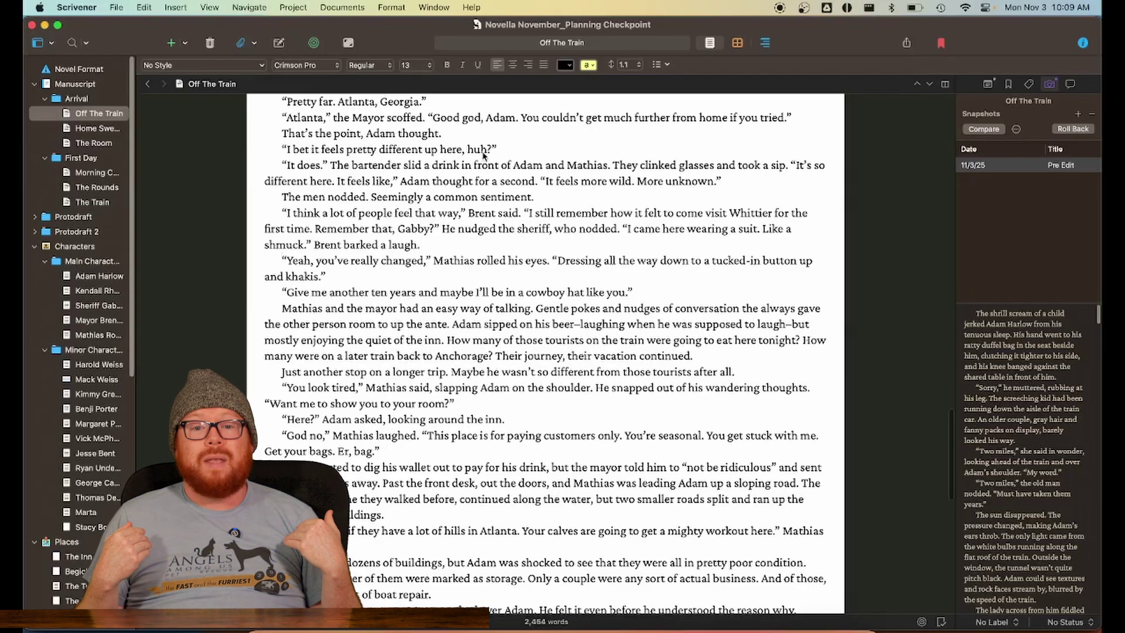
key(super+alt+n)
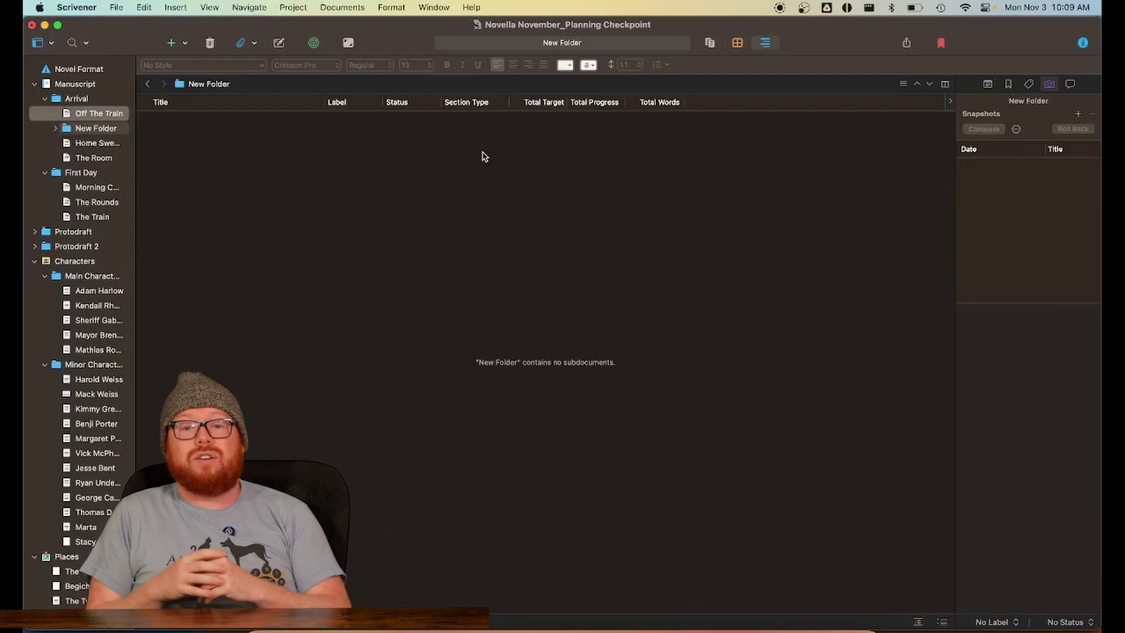
key(super+n)
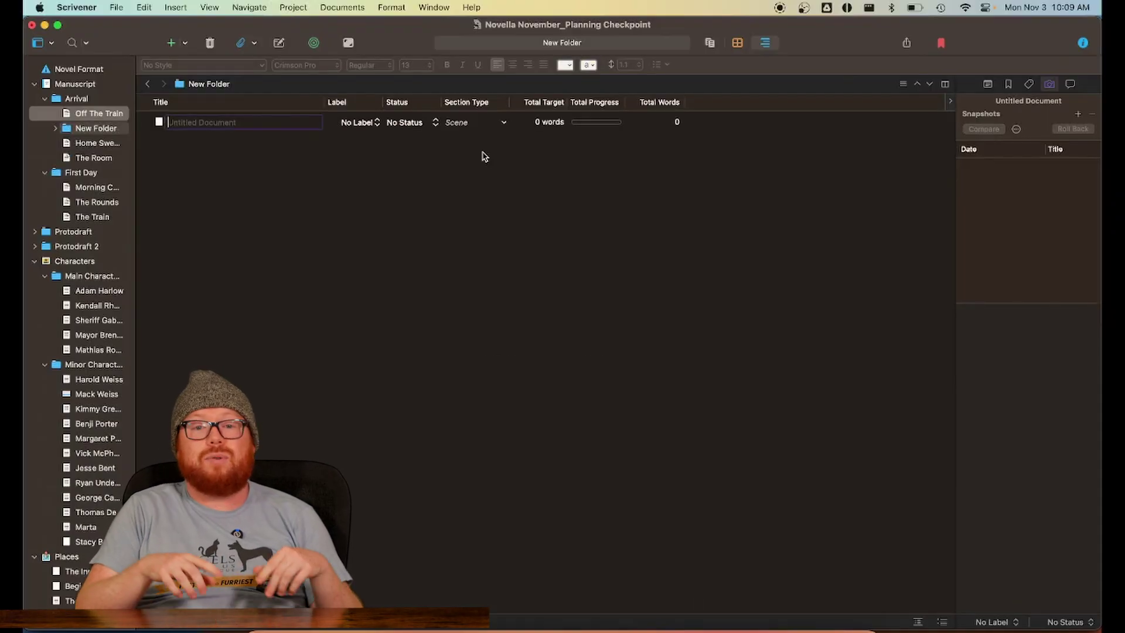
text(Wow!)
key(Return)
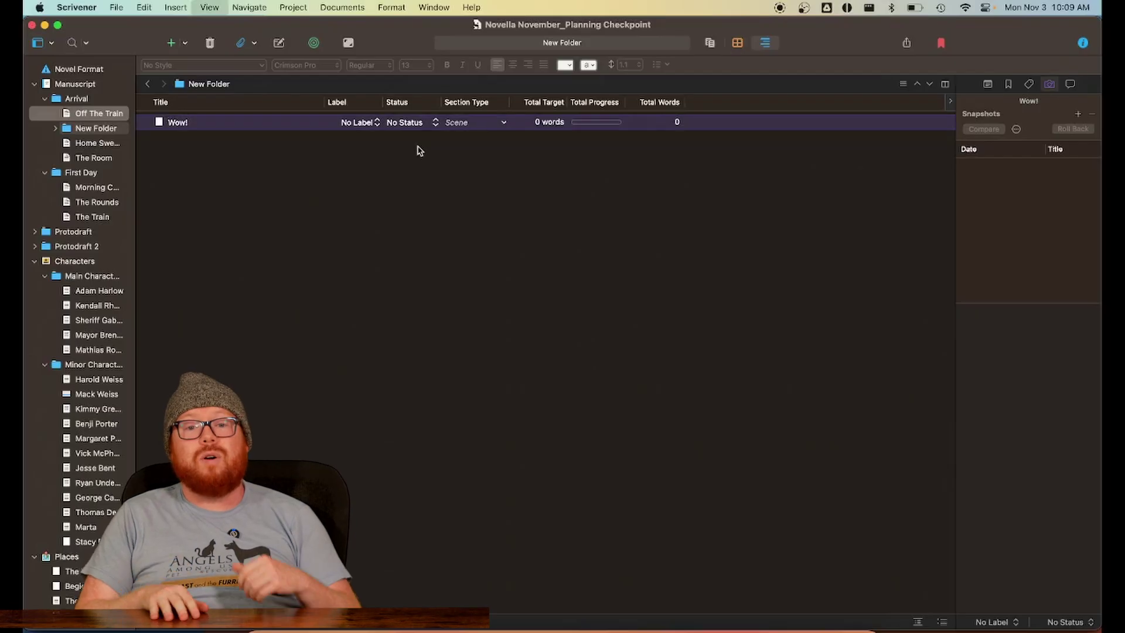
Open Wow! in text view, type 'testtest', and undo it
key(super+1)
text(testtest)
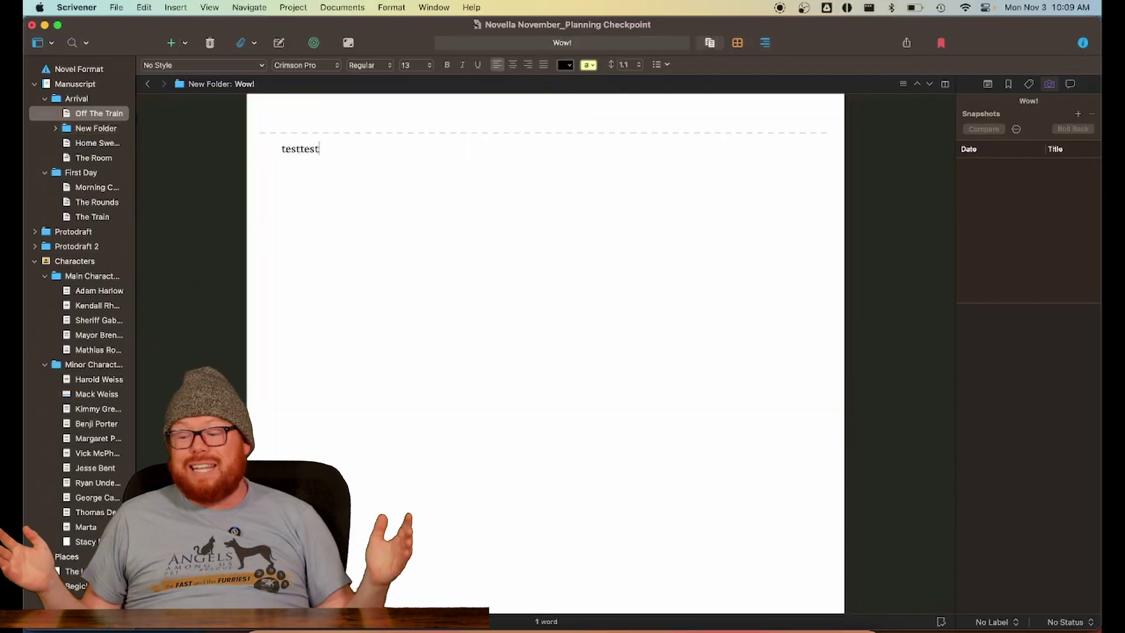
key(super+z)
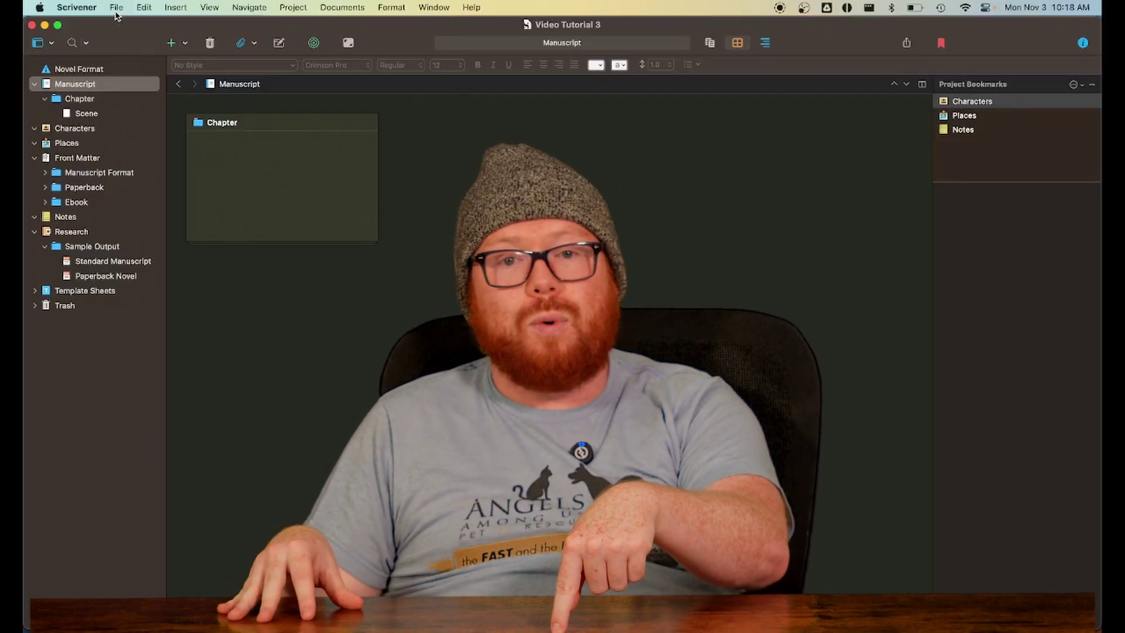
Use the File menu to reopen the Kennel for Talking Dogs project
click(115, 13)
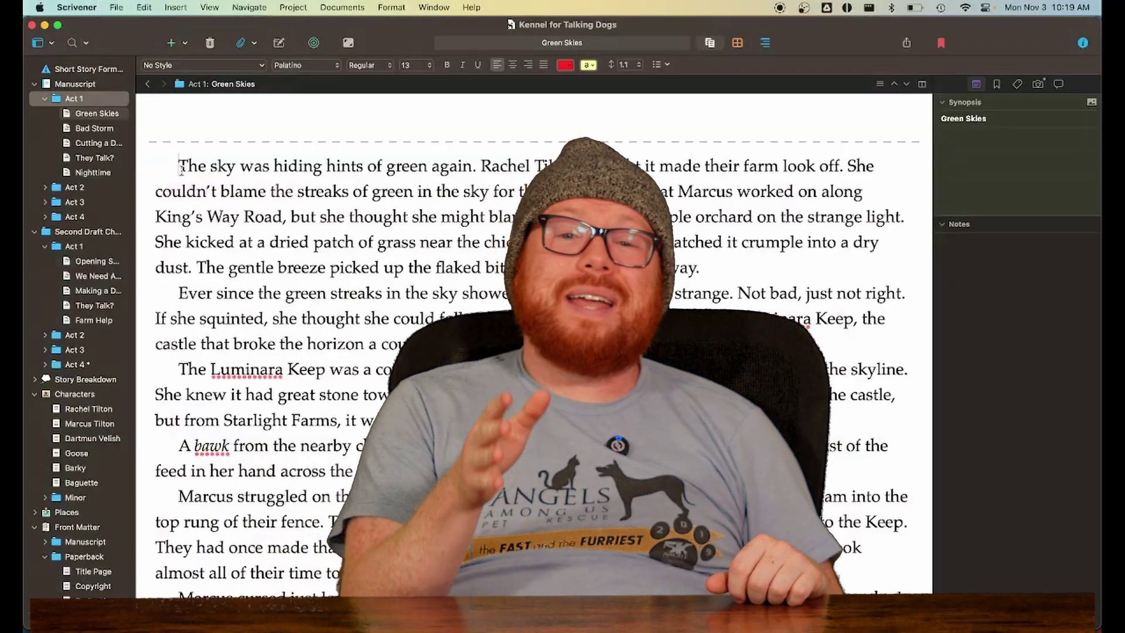
Select all of the Green Skies scene text and bring up the Edit menu
click(114, 109)
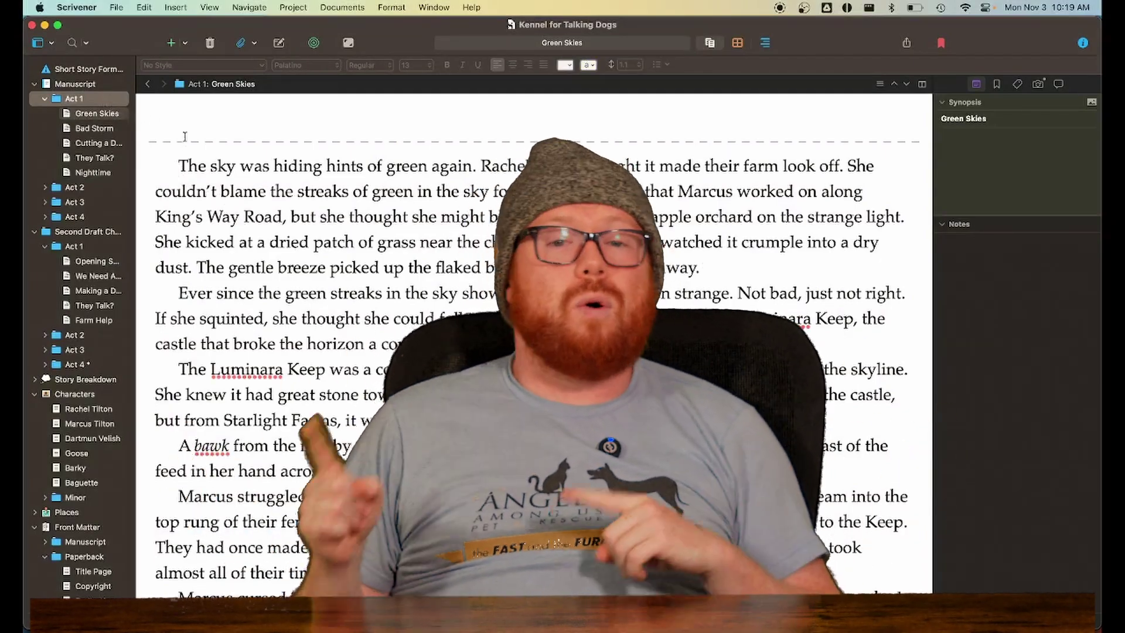
click(179, 165)
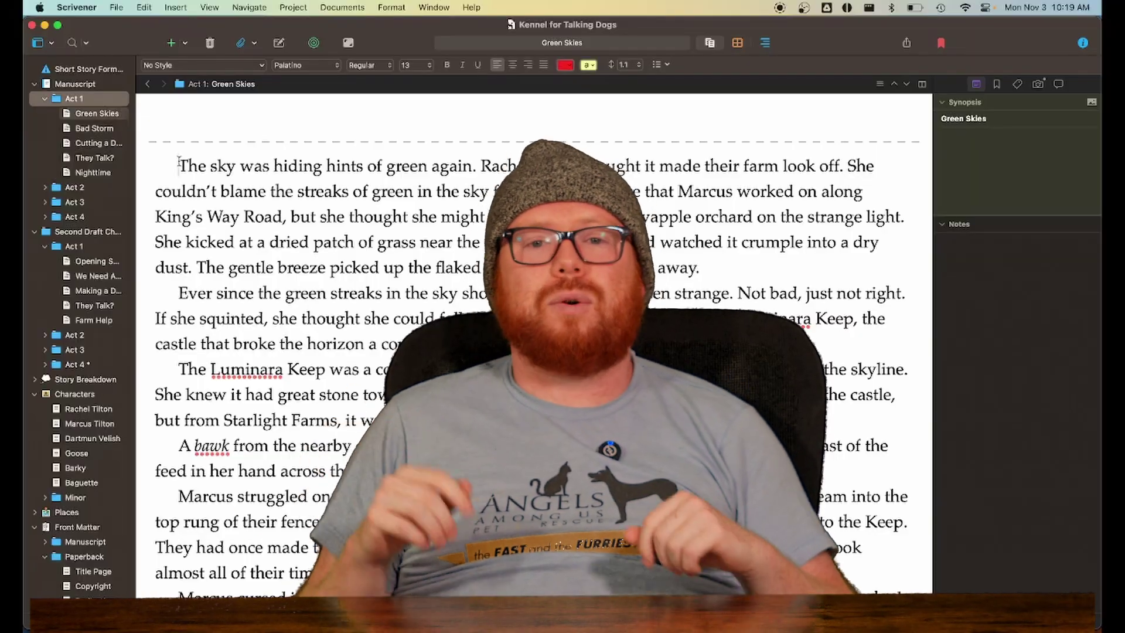
key(super+a)
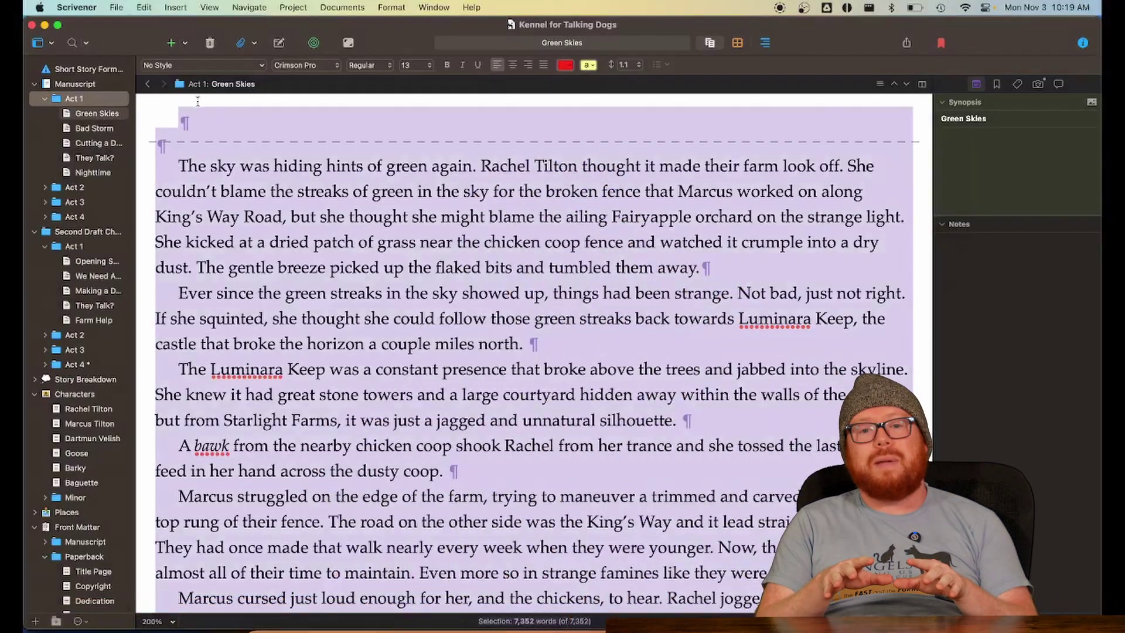
click(144, 8)
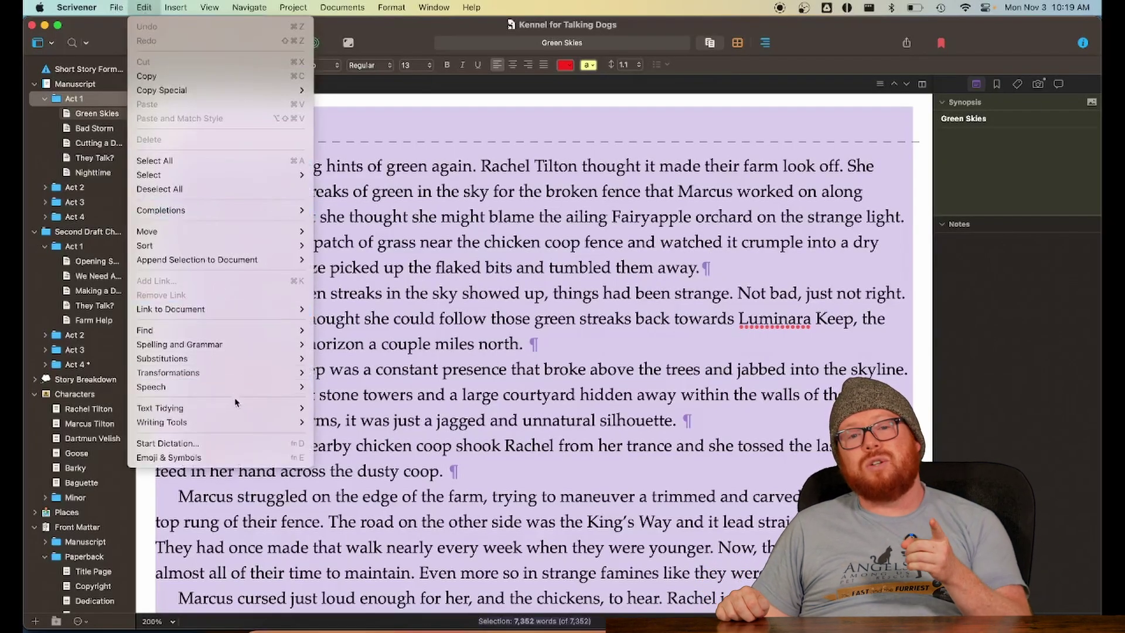
Show the Edit menu's Text Tidying submenu for the selected Green Skies text
mouse_move(237, 408)
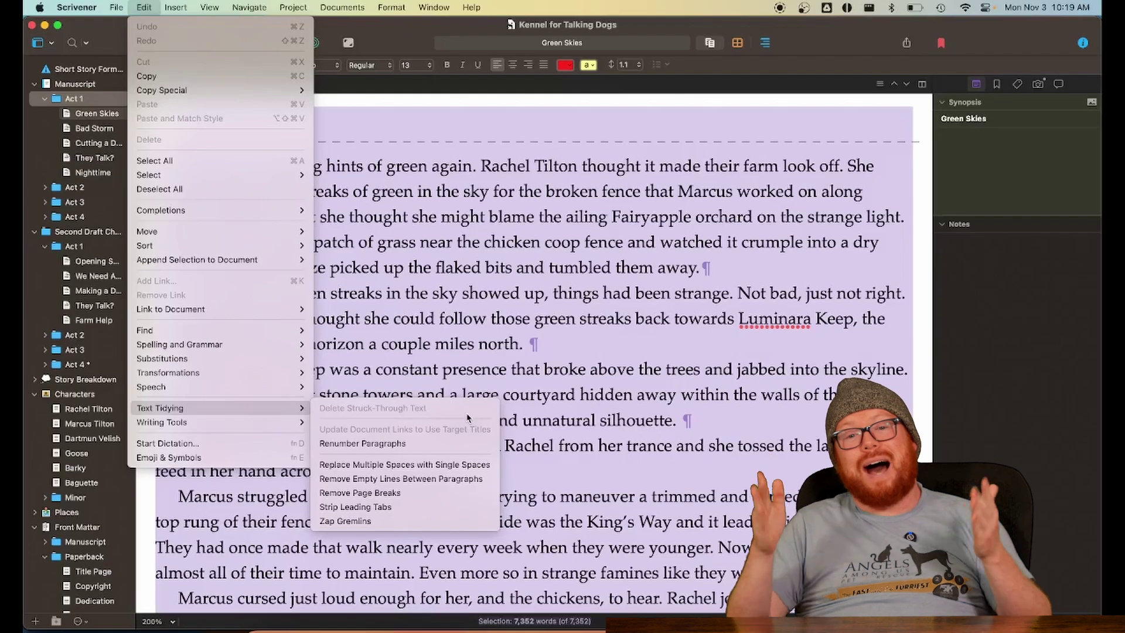
mouse_move(176, 407)
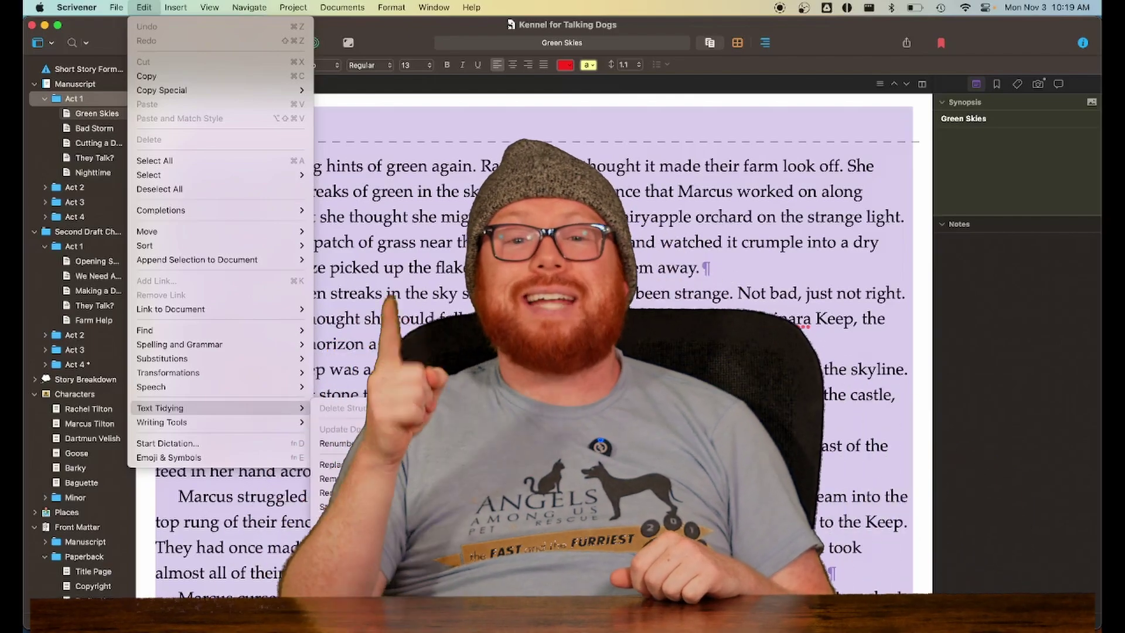